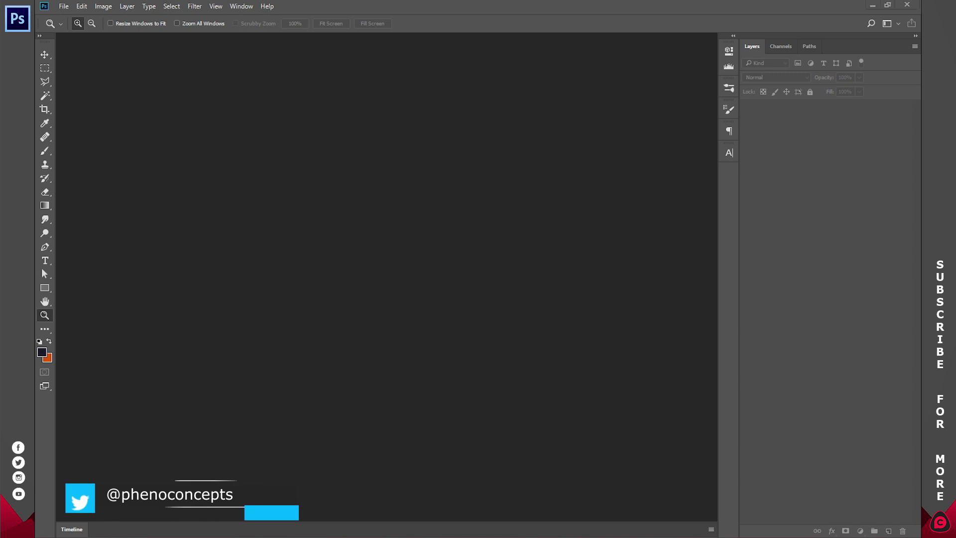
# Refresh the Videos folder in File Explorer
pyautogui.hotkey('alt', 'Tab')
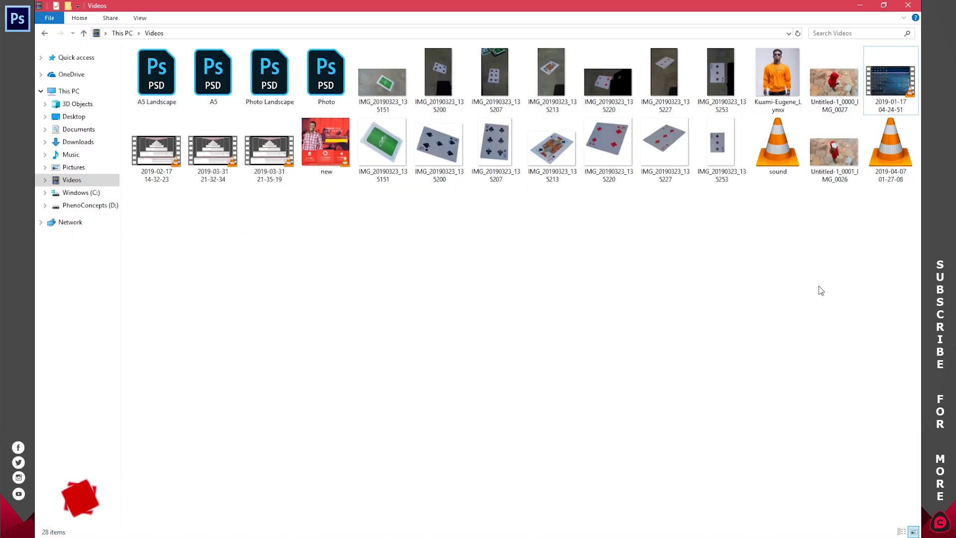
pyautogui.rightClick(821, 287)
pyautogui.click(722, 327)
# Preview both red-hooded kid photos, then open Untitled-1_0001_IMG_0026 in Photoshop
pyautogui.doubleClick(850, 86)
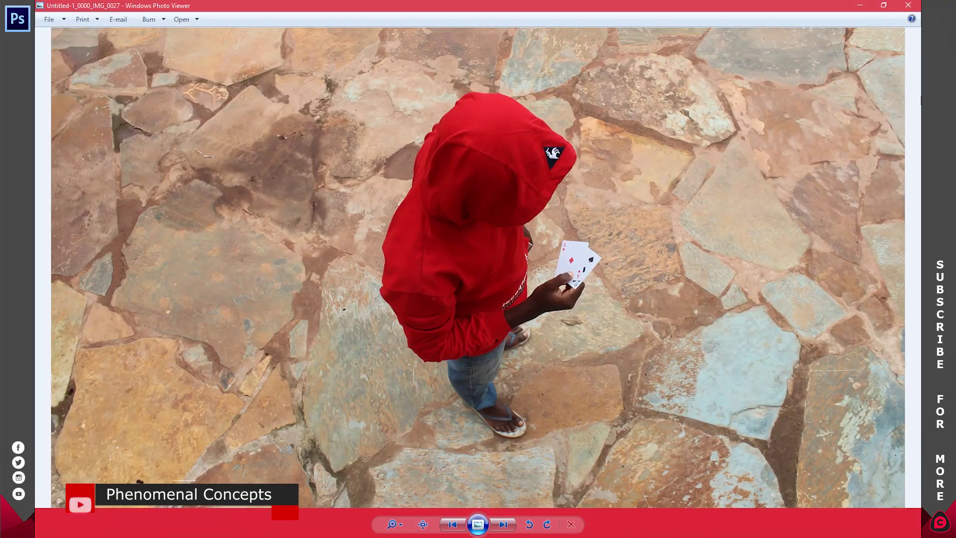
pyautogui.press('Right')
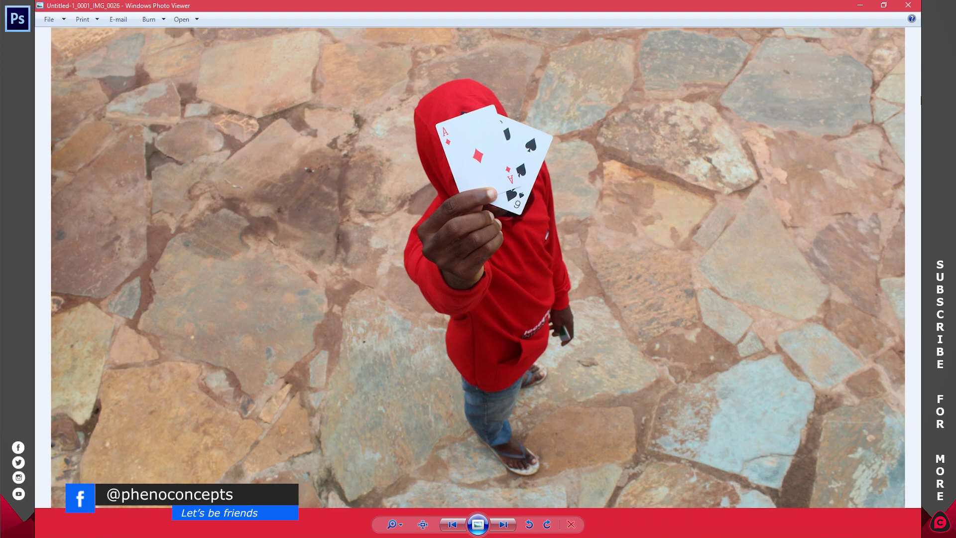
pyautogui.click(908, 5)
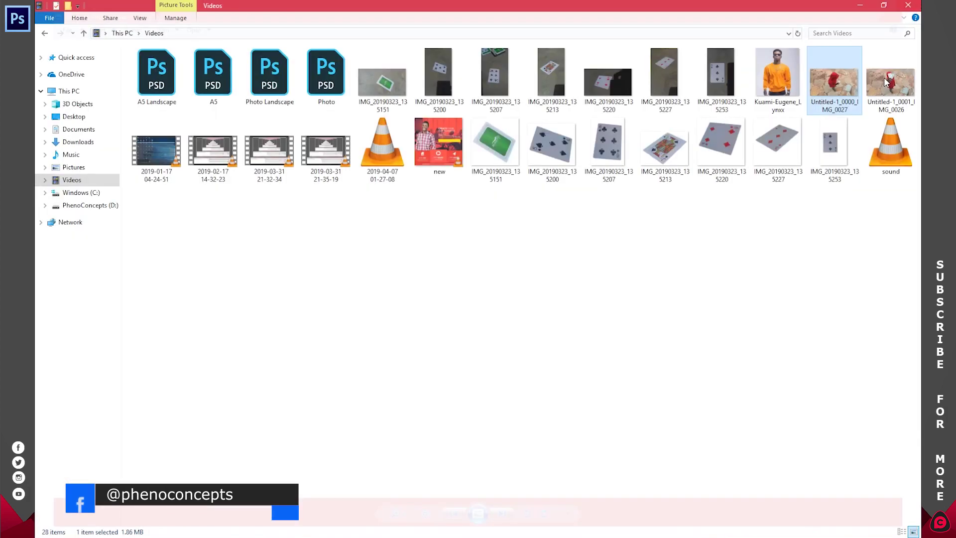
pyautogui.moveTo(767, 244); pyautogui.dragTo(378, 351)
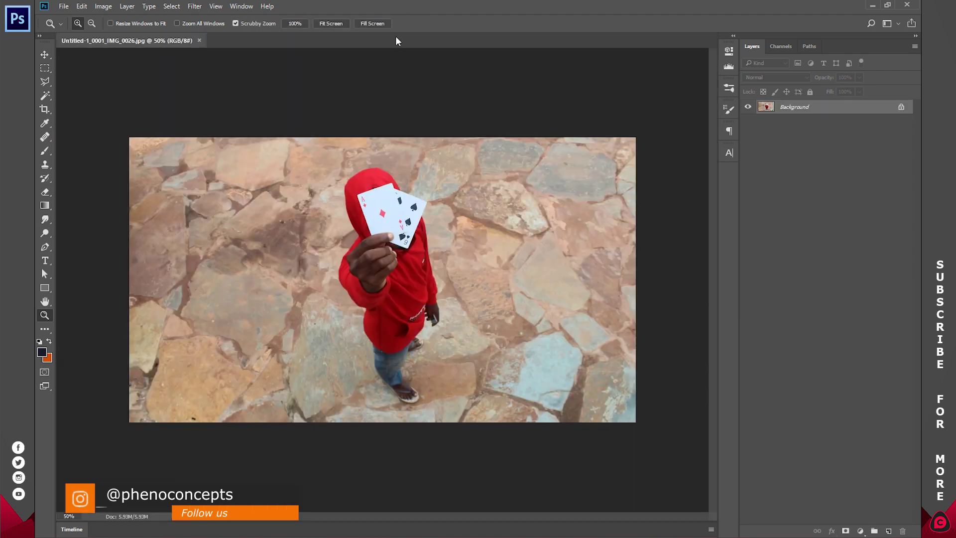
# Fit the photo to screen, duplicate Background into Group 1, and add Background copy 2
pyautogui.click(334, 23)
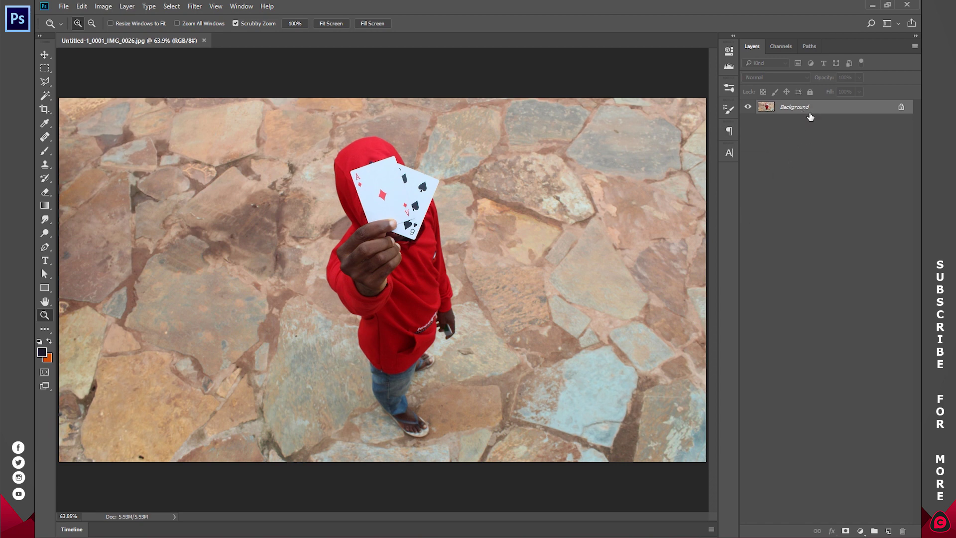
pyautogui.moveTo(810, 117); pyautogui.dragTo(888, 531)
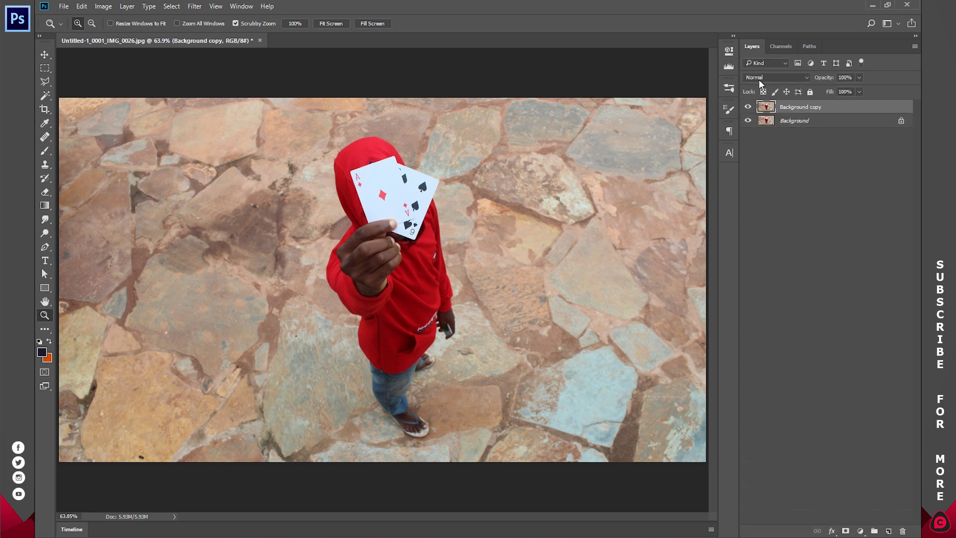
pyautogui.click(748, 121)
pyautogui.hotkey('ctrl', 'g')
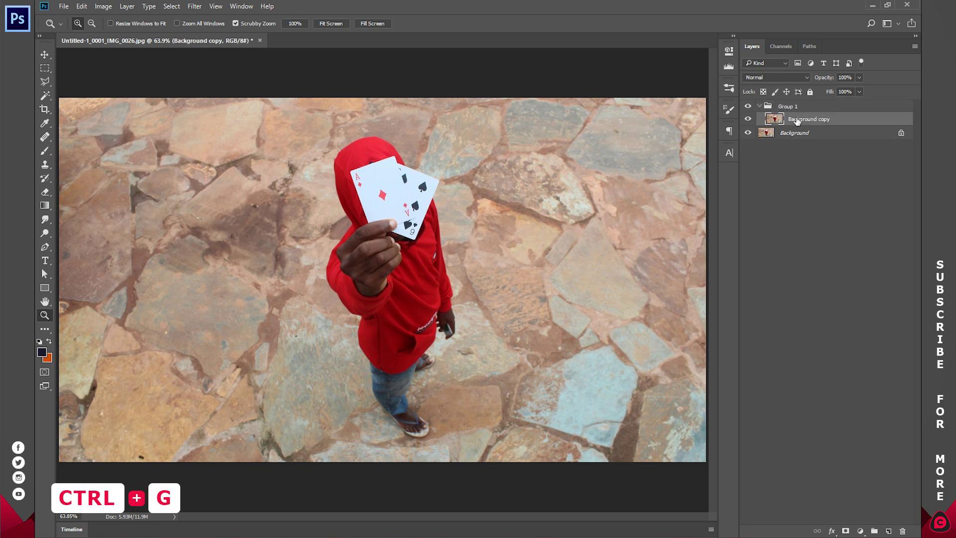
pyautogui.hotkey('ctrl', 'j')
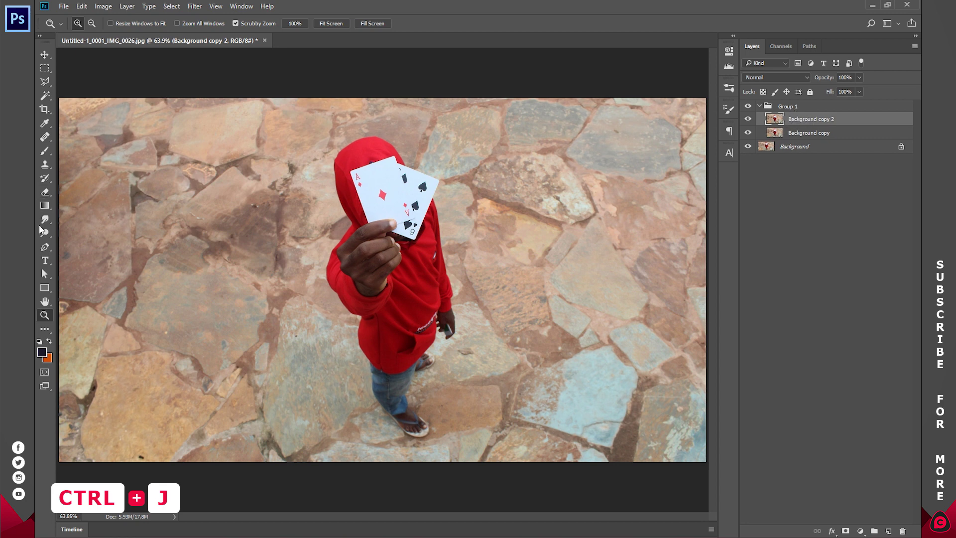
# Quick-select the hooded kid, hand and cards, then invert to select the stone floor
pyautogui.rightClick(49, 90)
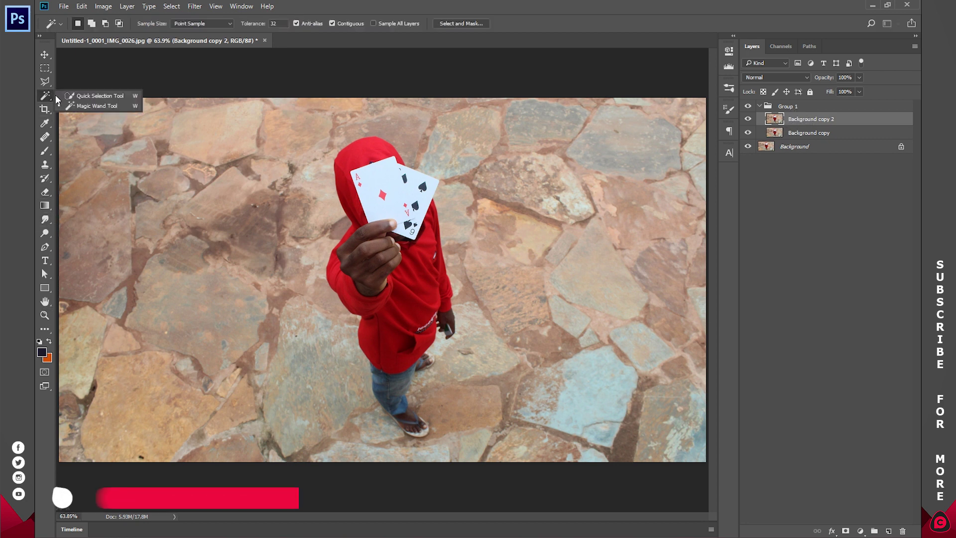
pyautogui.click(87, 94)
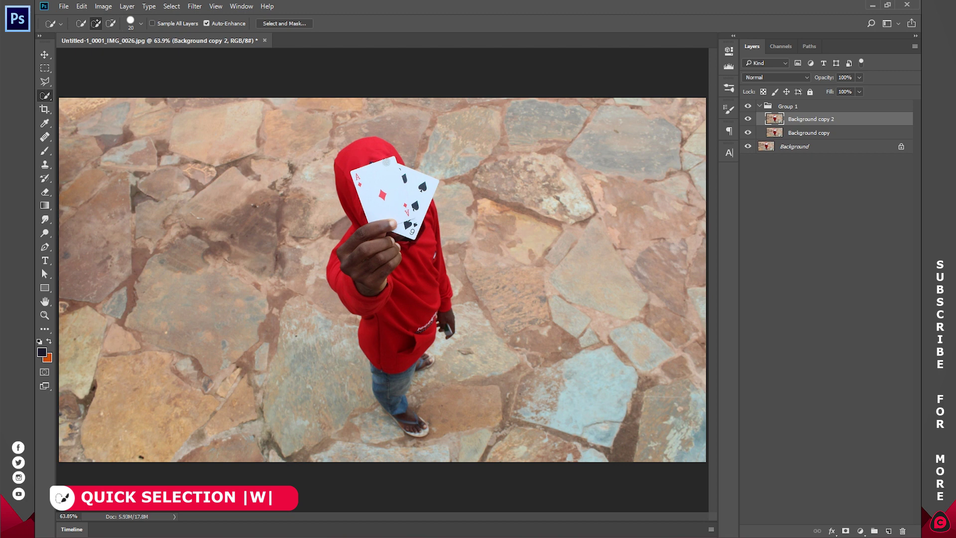
pyautogui.moveTo(387, 162)
pyautogui.mouseDown()
pyautogui.moveTo(396, 201)
pyautogui.moveTo(356, 301)
pyautogui.moveTo(402, 332)
pyautogui.moveTo(369, 346)
pyautogui.moveTo(404, 419)
pyautogui.mouseUp()
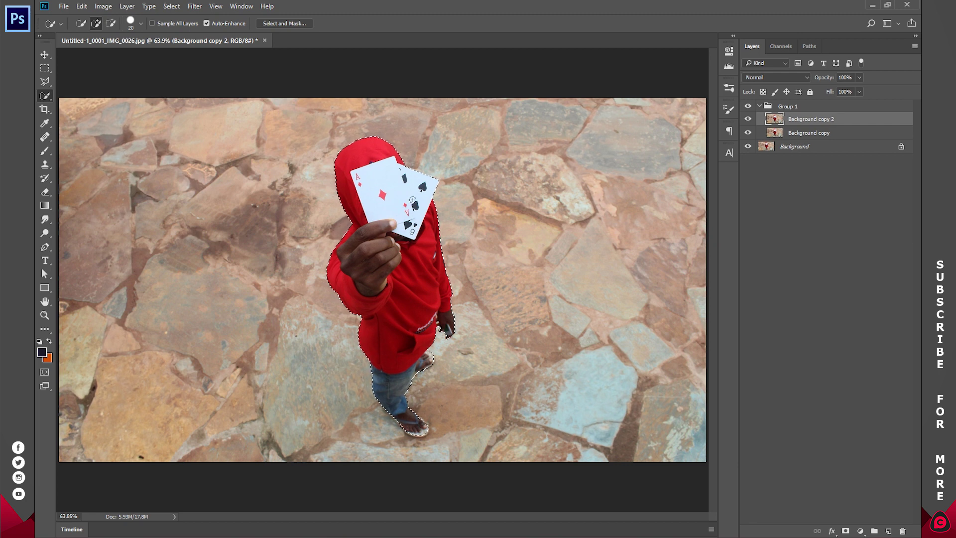
pyautogui.click(171, 6)
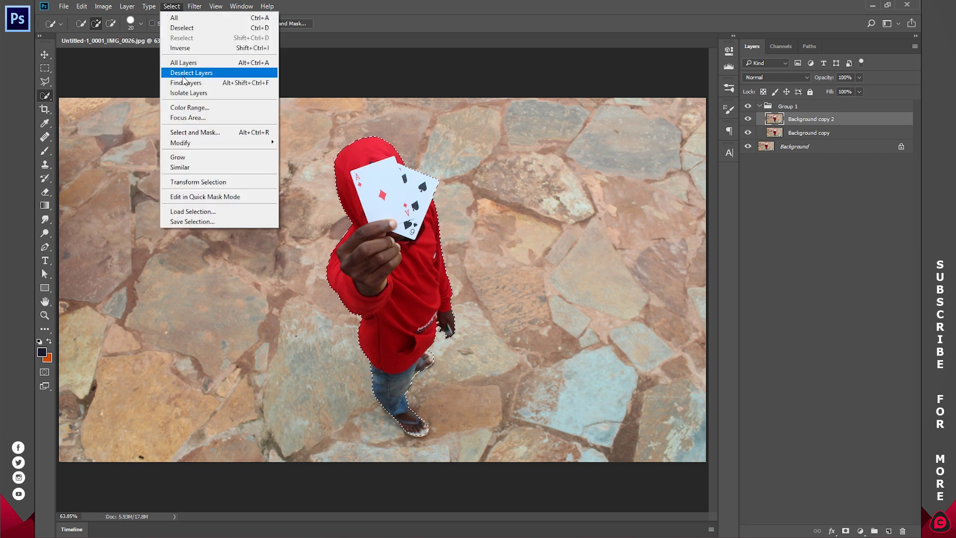
pyautogui.click(200, 48)
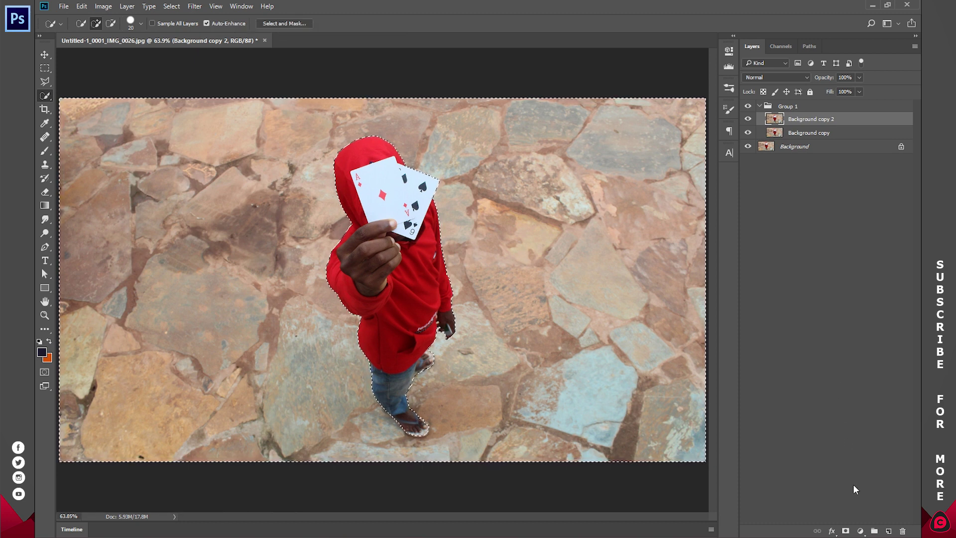
# Add a Hue/Saturation adjustment layer at Saturation -50, then reselect Background copy 2
pyautogui.click(860, 531)
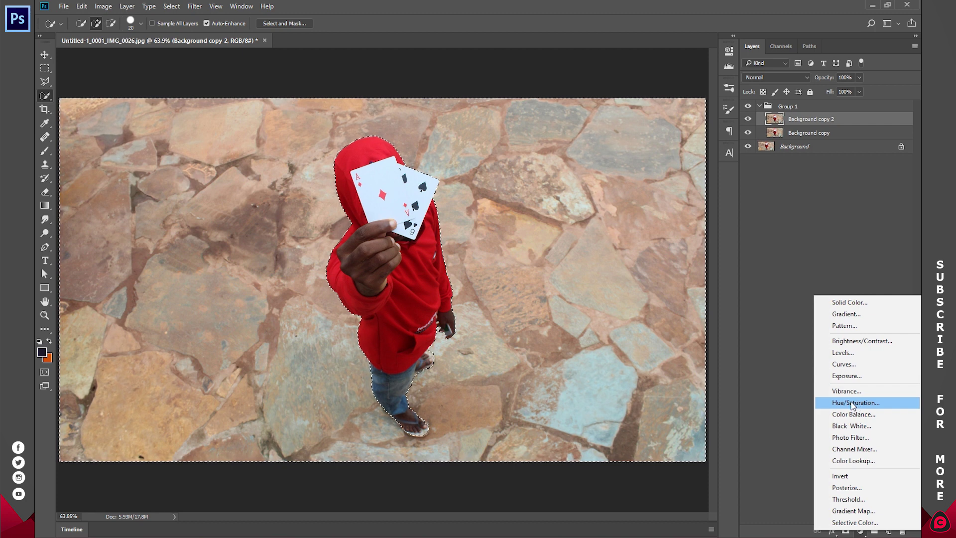
pyautogui.click(851, 402)
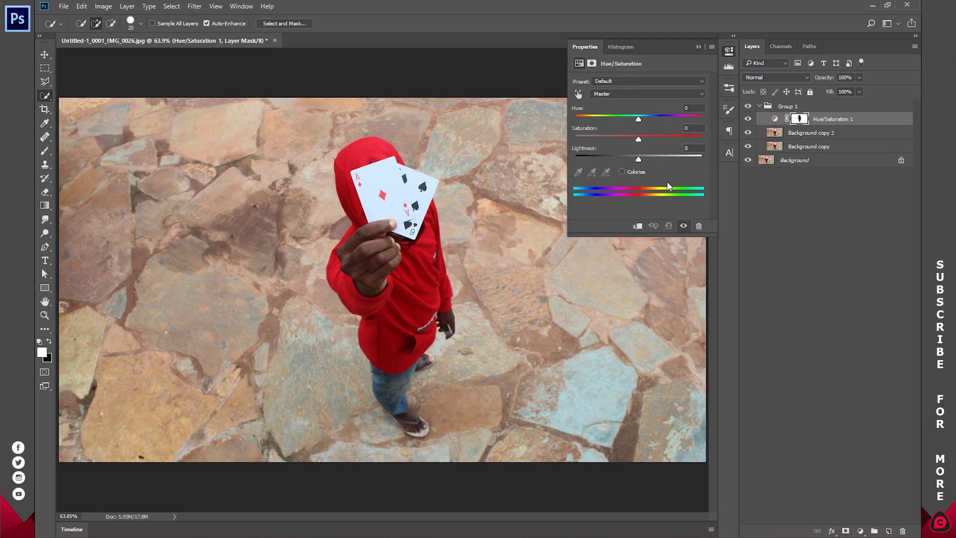
pyautogui.moveTo(638, 136); pyautogui.dragTo(609, 136)
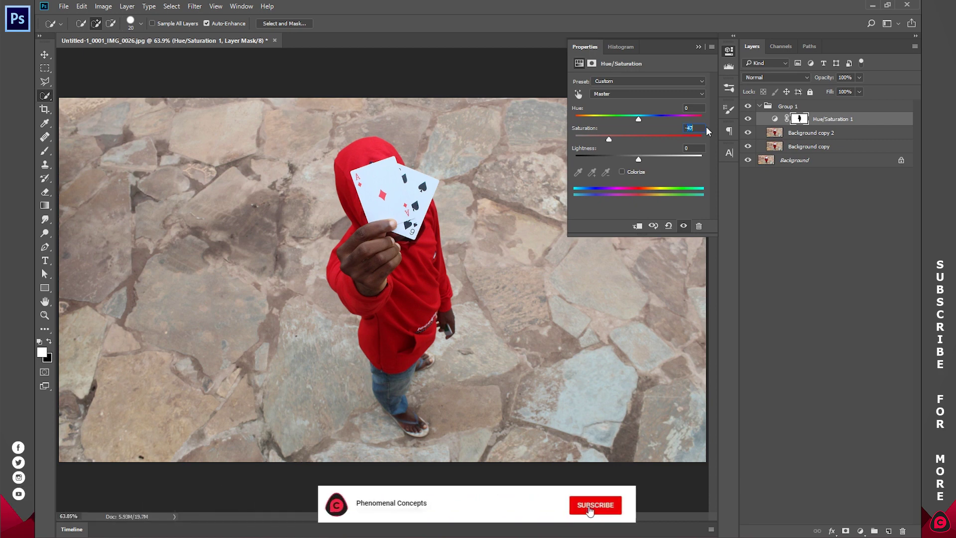
pyautogui.write('-50')
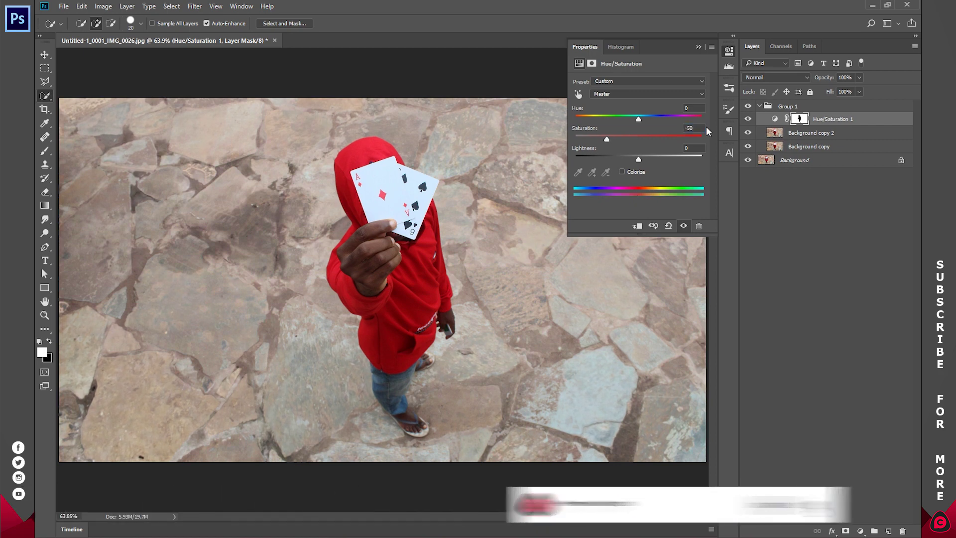
pyautogui.click(806, 134)
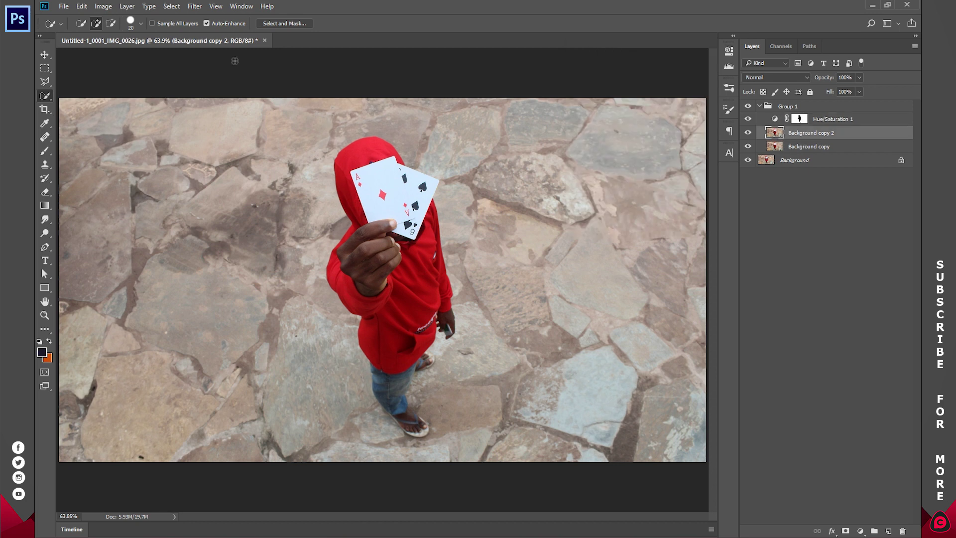
# Apply a Spin Radial Blur of amount 3 and load the adjustment mask's selection
pyautogui.click(195, 7)
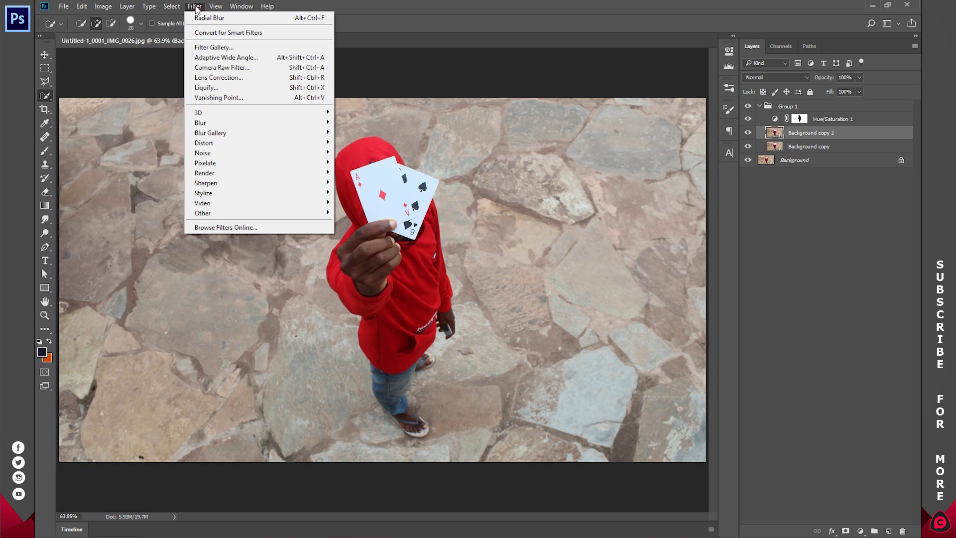
pyautogui.moveTo(206, 124)
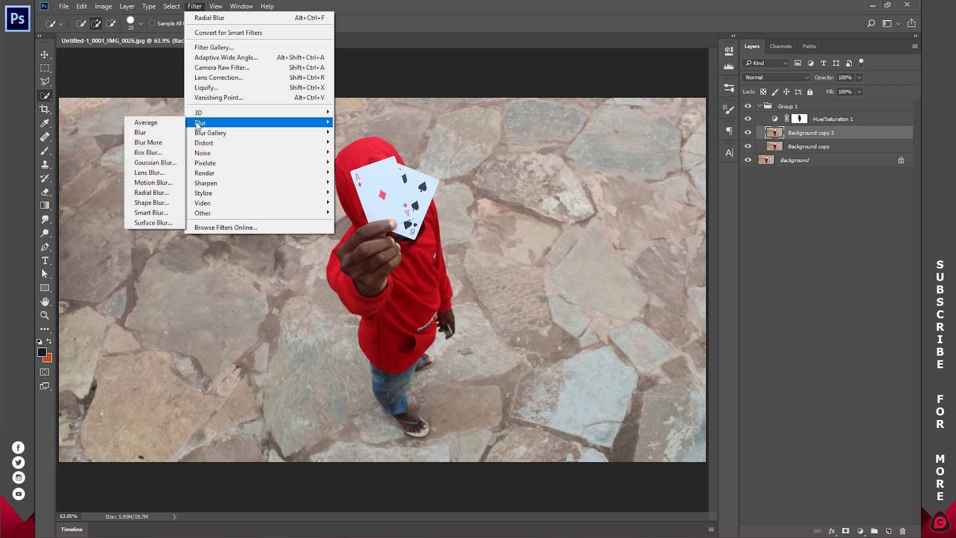
pyautogui.click(151, 193)
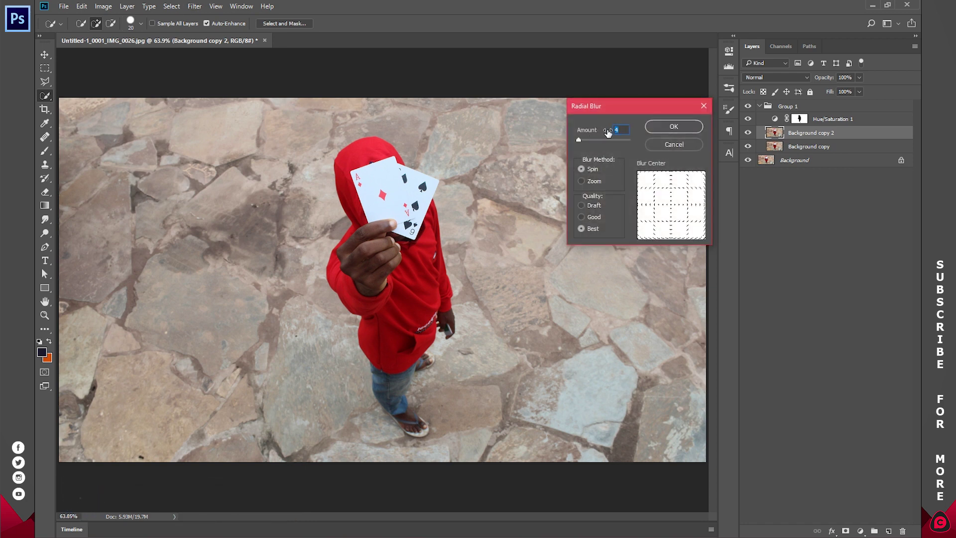
pyautogui.write('3')
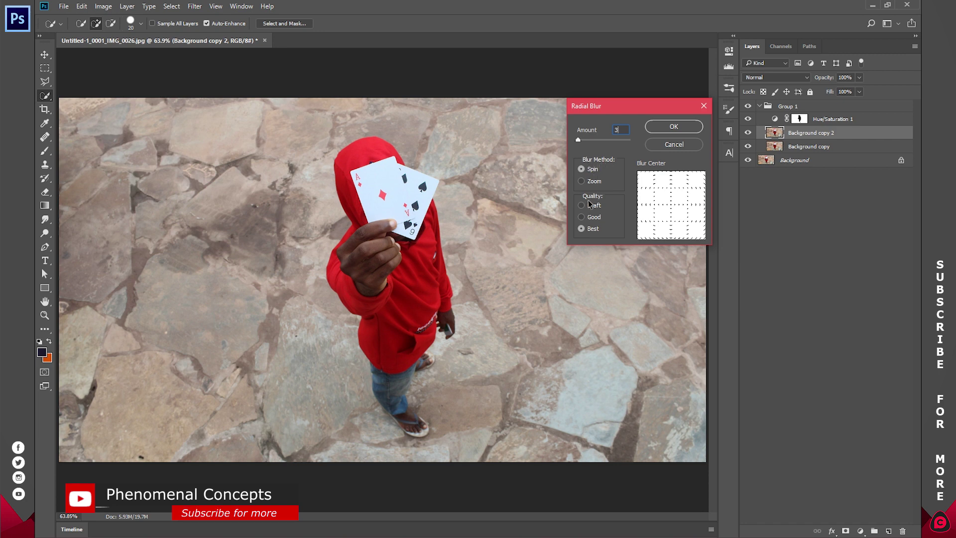
pyautogui.click(672, 128)
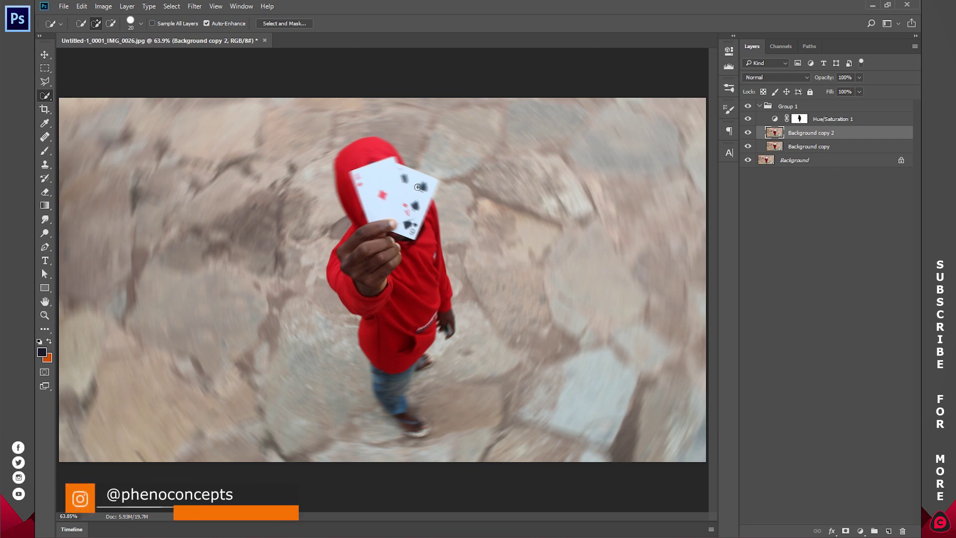
pyautogui.keyDown('ctrl'); pyautogui.click(800, 119); pyautogui.keyUp('ctrl')
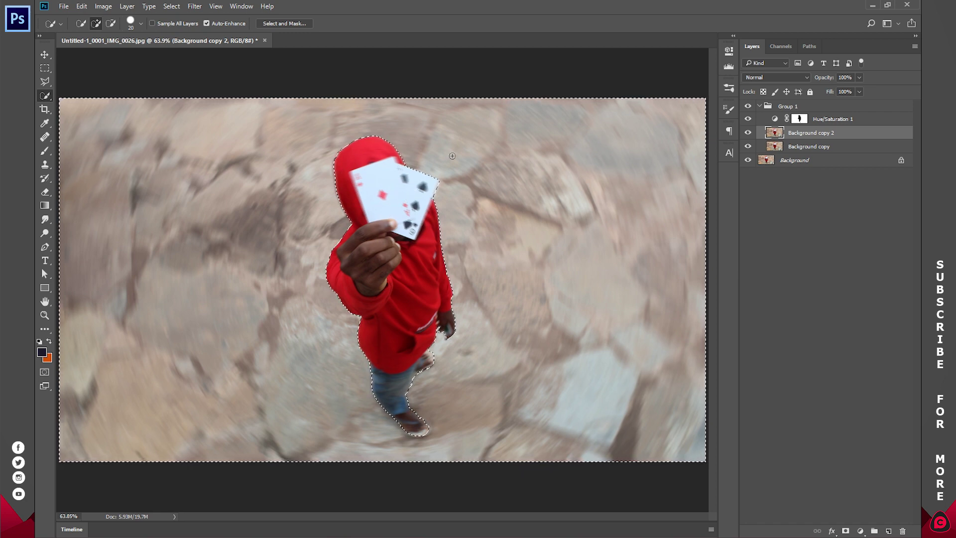
# Rename the blurred layer to BLURRED IMAGE and move it below Background copy
pyautogui.doubleClick(811, 132)
pyautogui.write('BLURRED IMAGE')
pyautogui.press('Return')
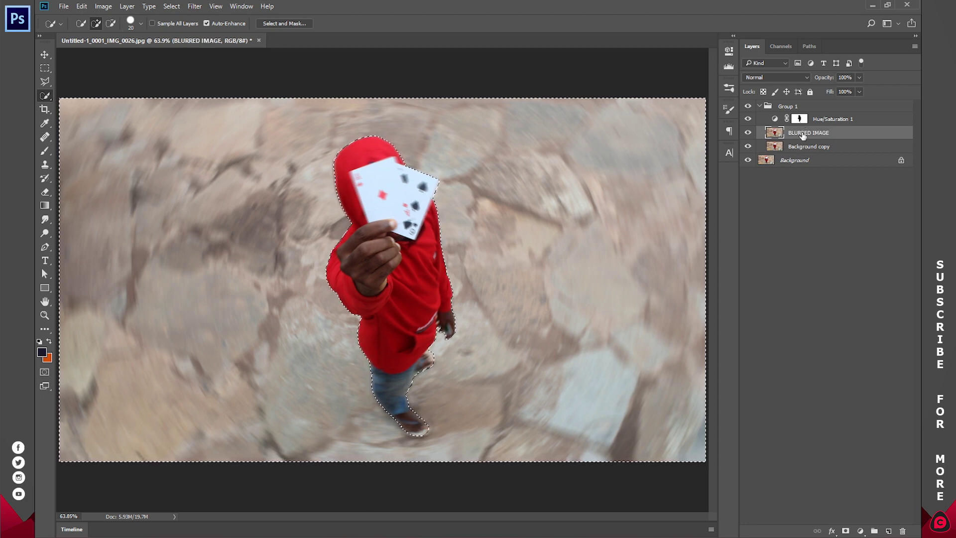
pyautogui.moveTo(811, 134); pyautogui.dragTo(809, 153)
# Mask Background copy so only the kid and cards stay sharp, then select BLURRED IMAGE
pyautogui.click(800, 134)
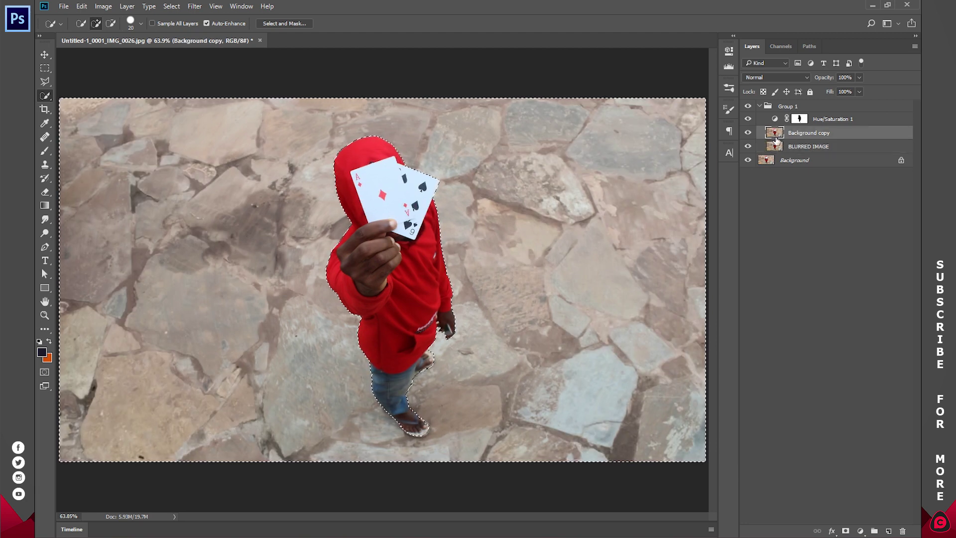
pyautogui.click(846, 531)
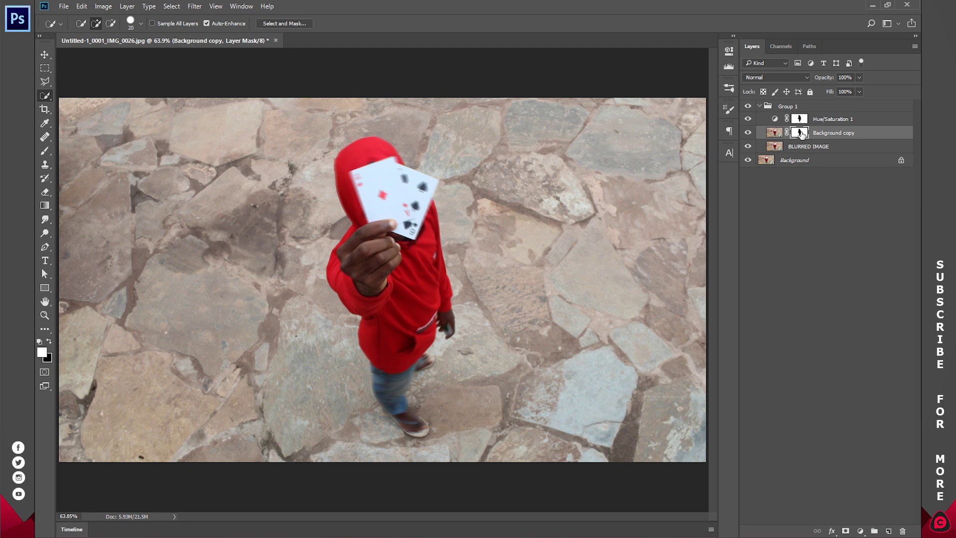
pyautogui.hotkey('ctrl', 'i')
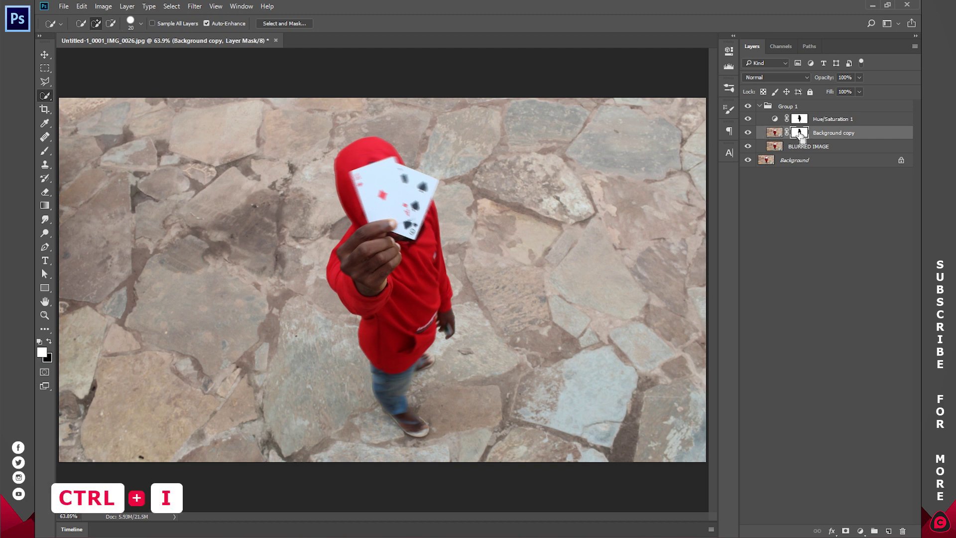
pyautogui.hotkey('ctrl', 'i')
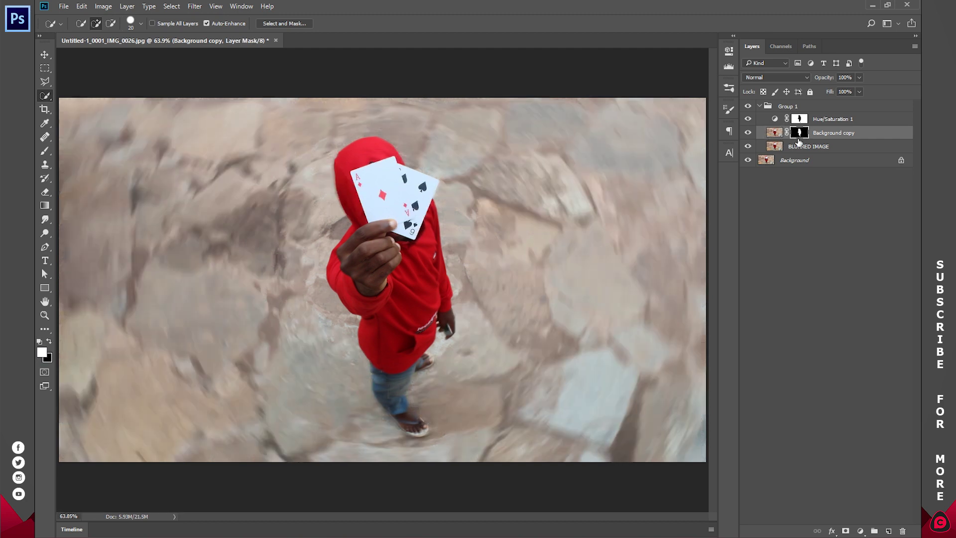
pyautogui.click(804, 188)
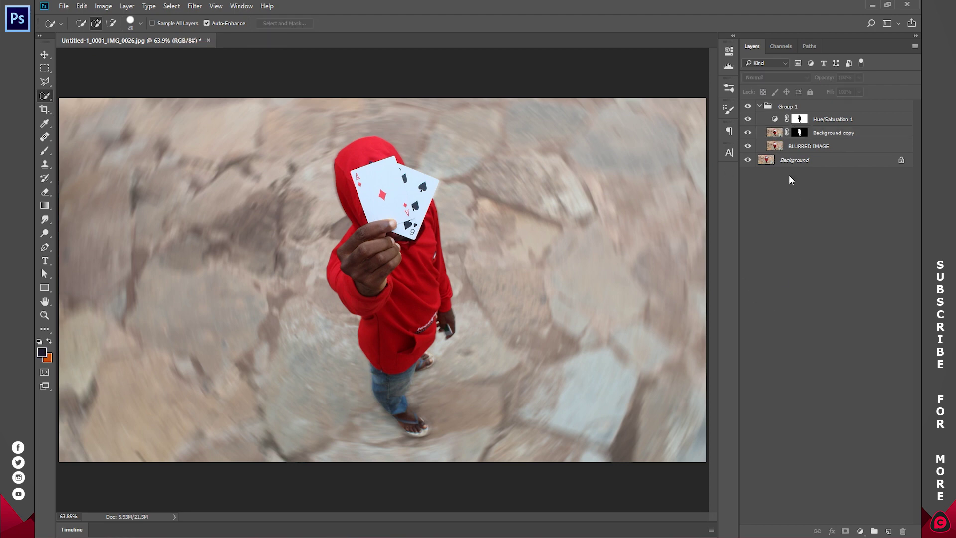
pyautogui.click(748, 133)
pyautogui.click(797, 148)
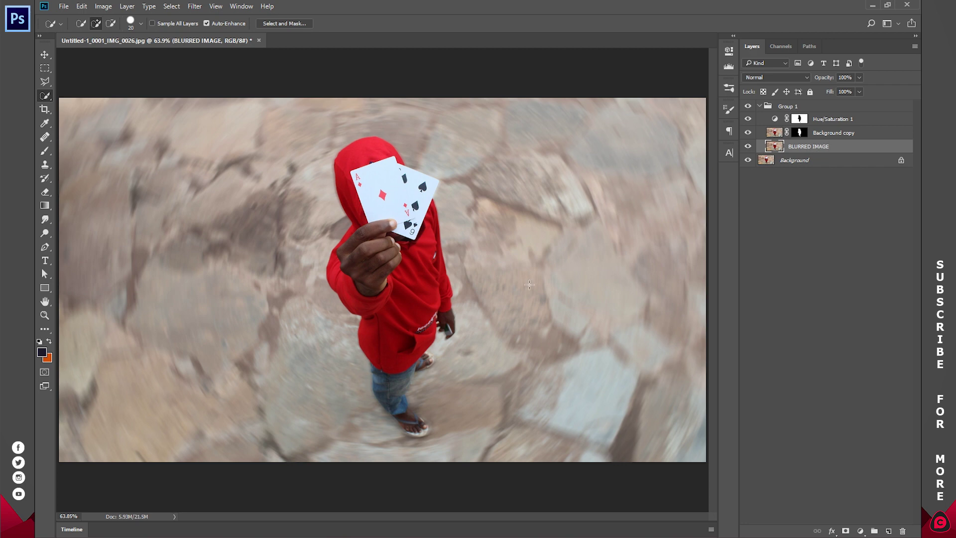
pyautogui.press('z')
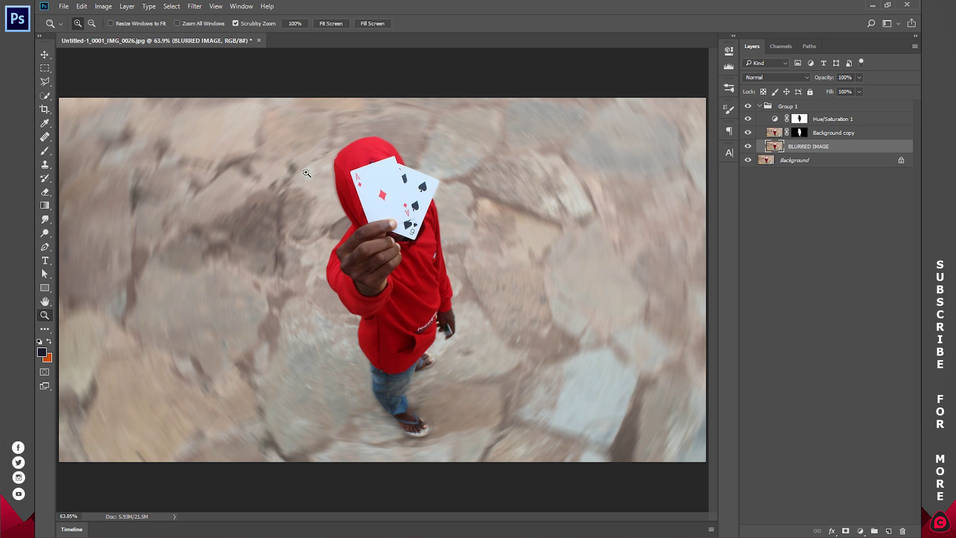
pyautogui.moveTo(361, 166); pyautogui.dragTo(361, 166)
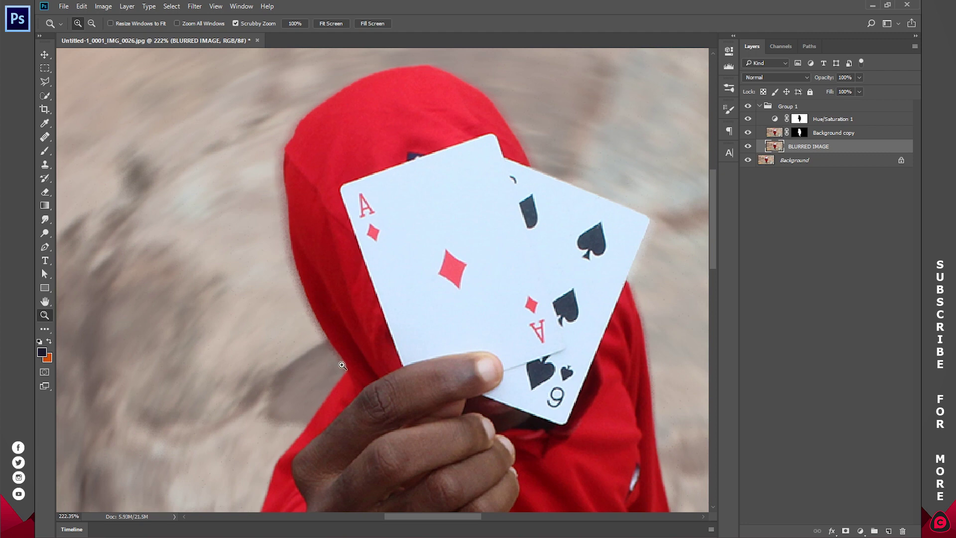
pyautogui.moveTo(405, 147); pyautogui.dragTo(471, 209)
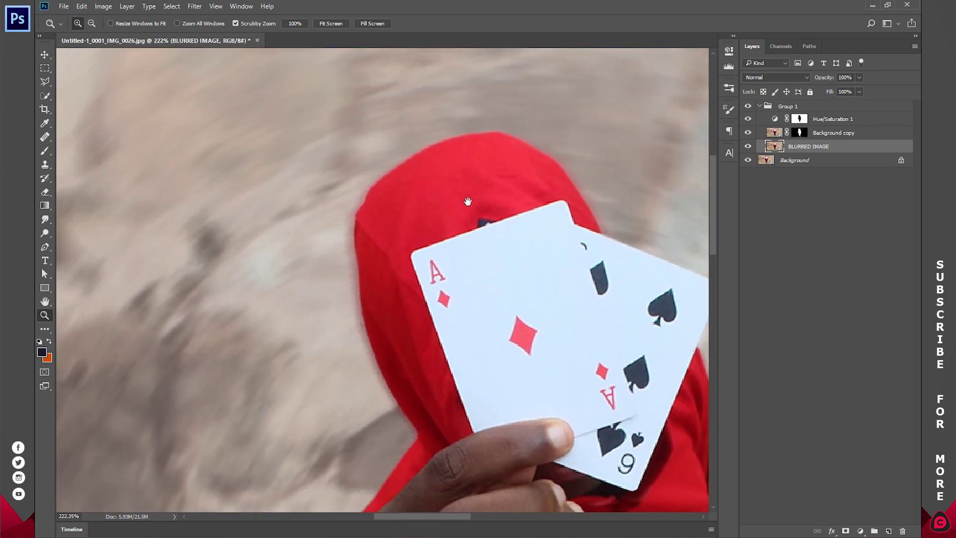
pyautogui.click(330, 24)
pyautogui.click(384, 187)
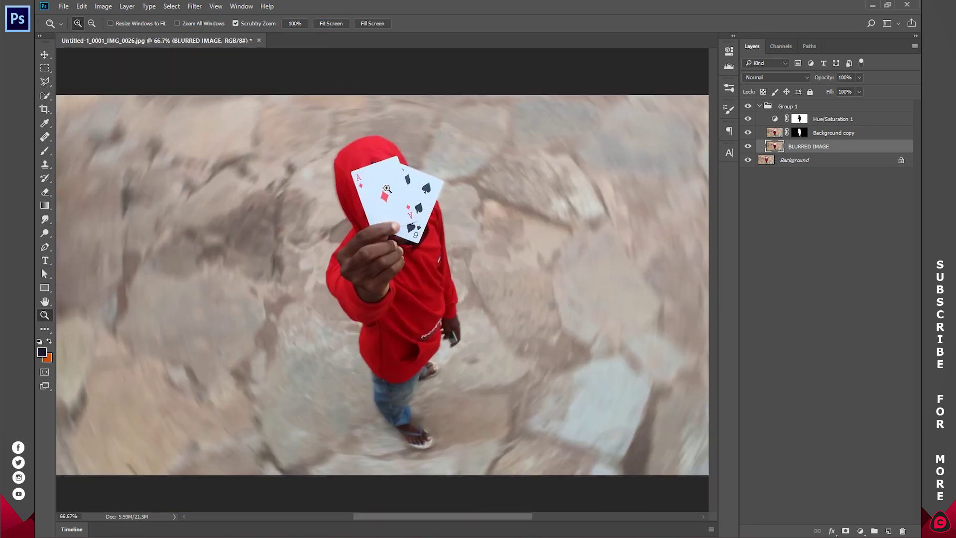
pyautogui.click(356, 130)
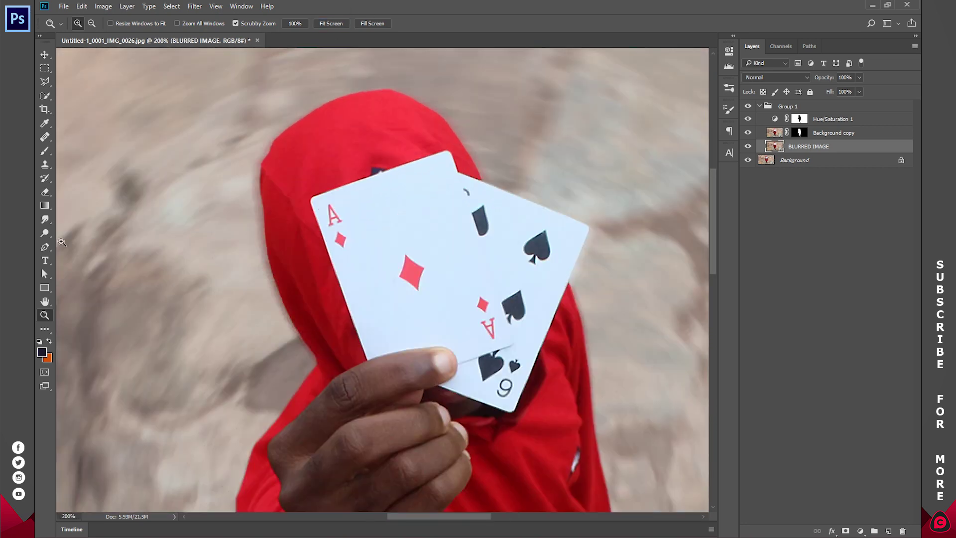
pyautogui.click(40, 230)
pyautogui.moveTo(44, 219)
pyautogui.mouseDown()
pyautogui.moveTo(100, 243)
pyautogui.moveTo(91, 243)
pyautogui.mouseUp()
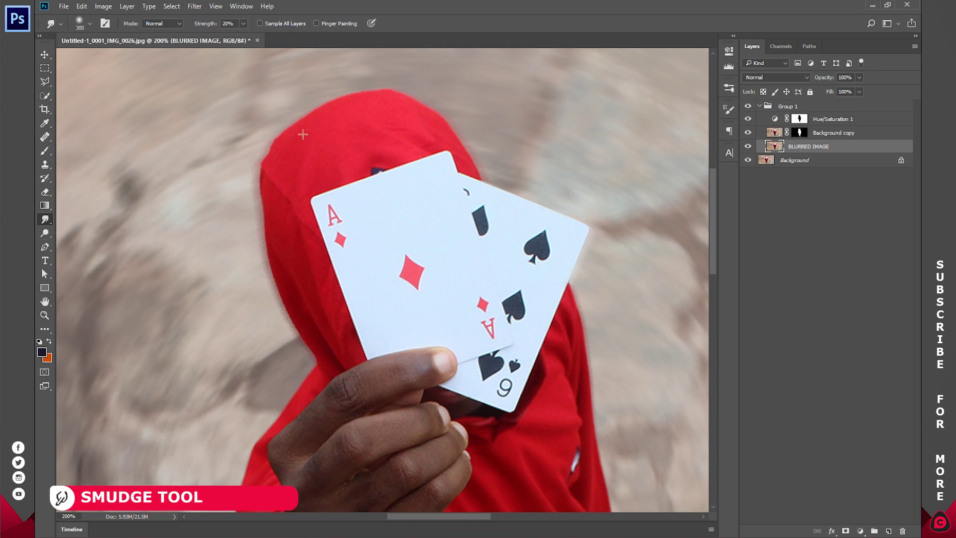
pyautogui.rightClick(342, 135)
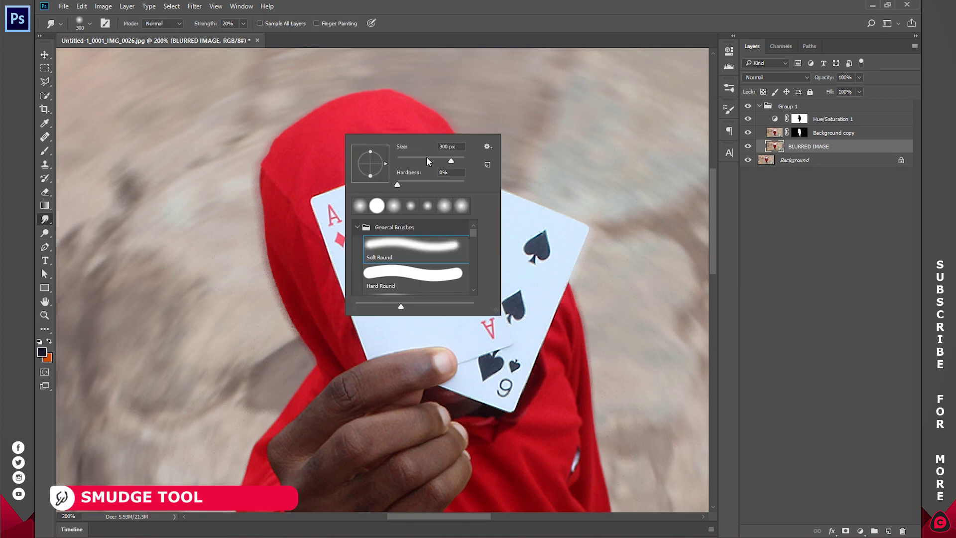
pyautogui.moveTo(426, 161); pyautogui.dragTo(419, 159)
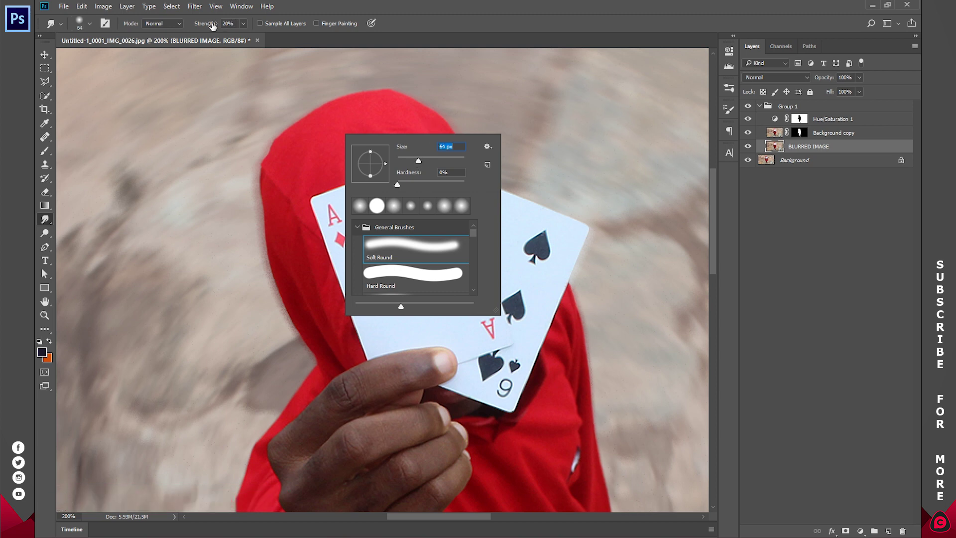
pyautogui.press('Return')
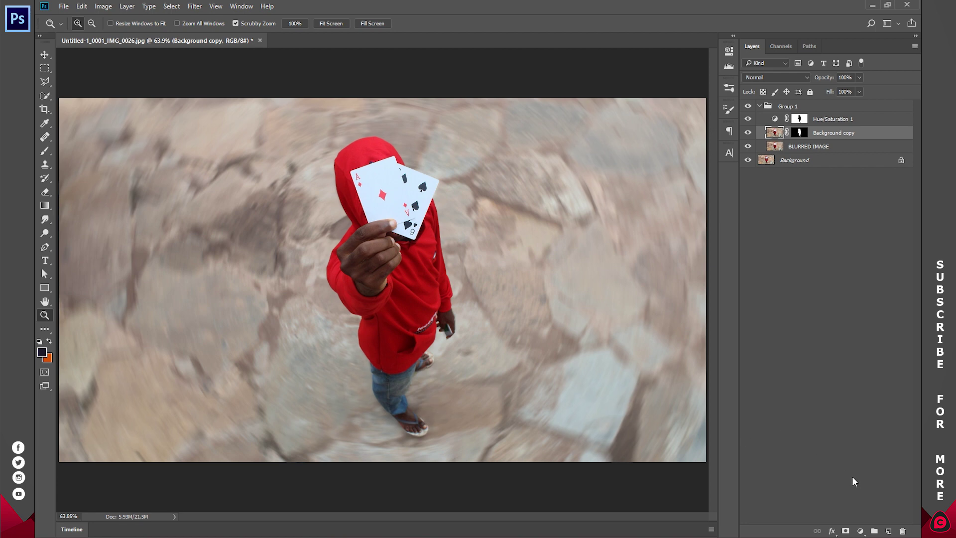
pyautogui.moveTo(821, 132); pyautogui.dragTo(844, 302)
# Duplicate Background copy and apply a 6 px Tilt-Shift blur, raising the lower line below the hand
pyautogui.hotkey('ctrl', 'j')
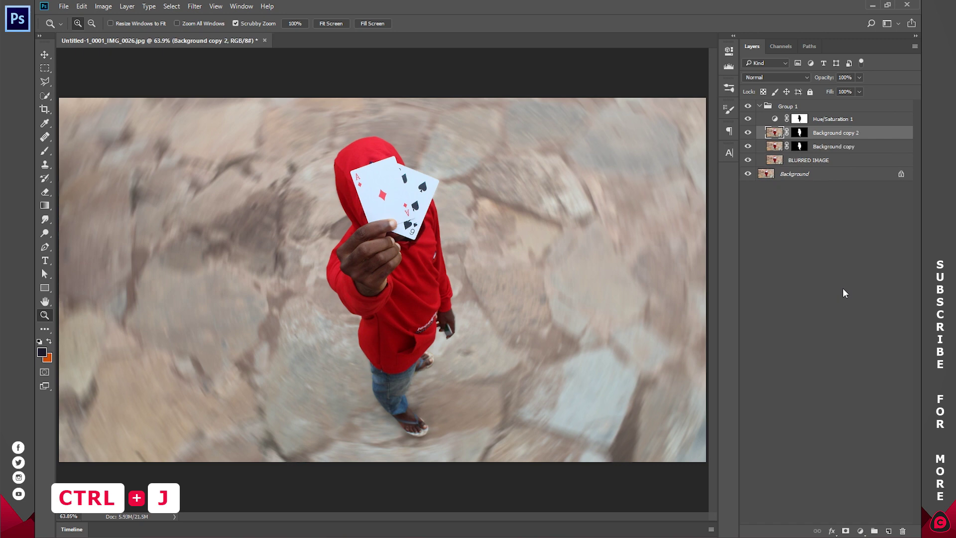
pyautogui.click(200, 6)
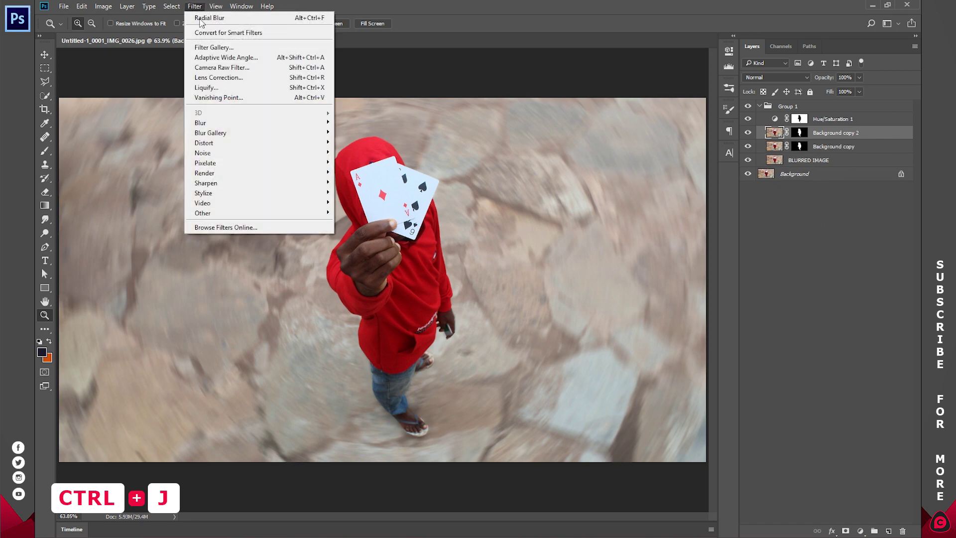
pyautogui.moveTo(207, 136)
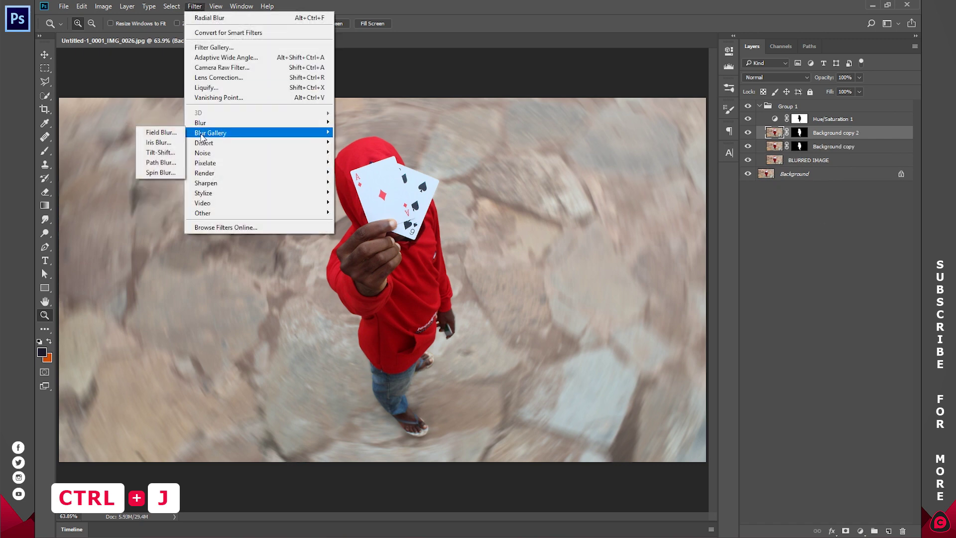
pyautogui.click(164, 154)
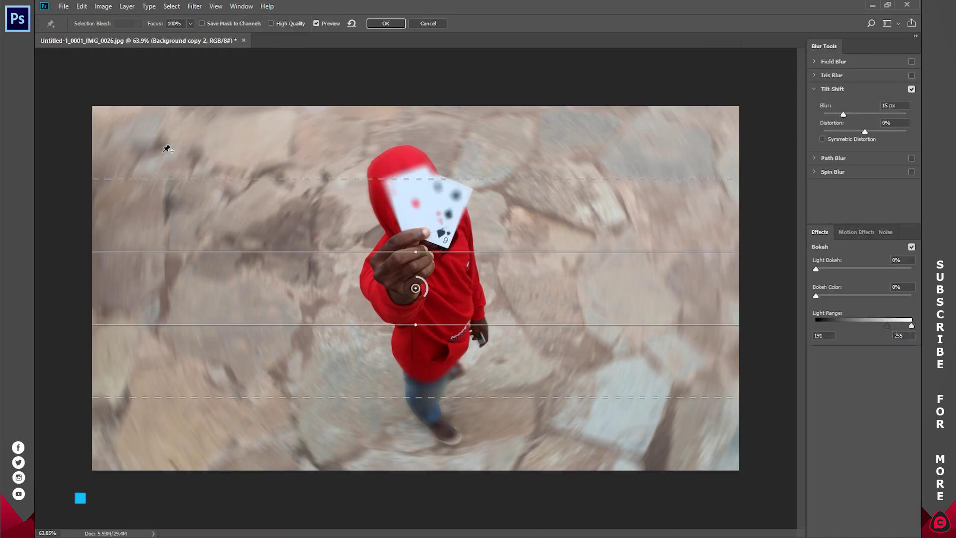
pyautogui.moveTo(457, 401); pyautogui.dragTo(469, 338)
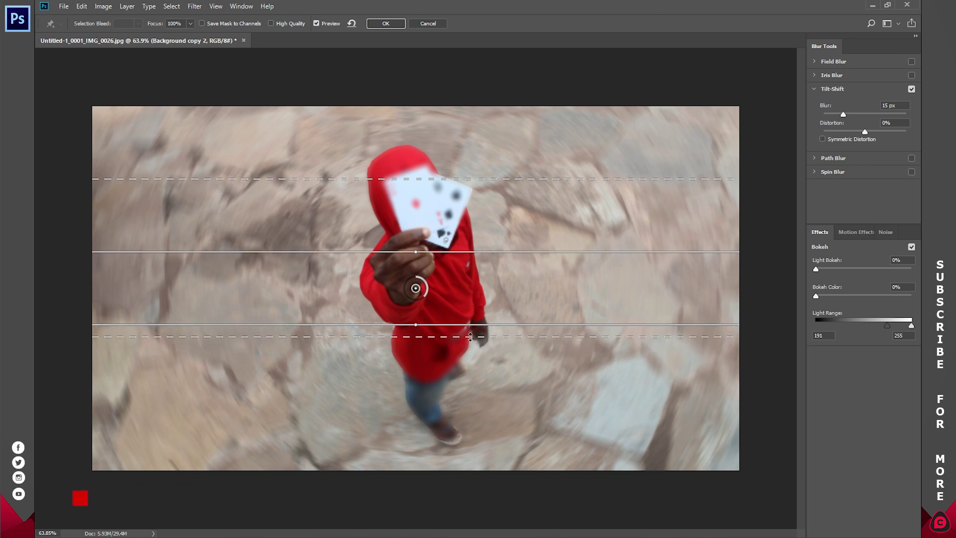
pyautogui.moveTo(841, 112); pyautogui.dragTo(854, 131)
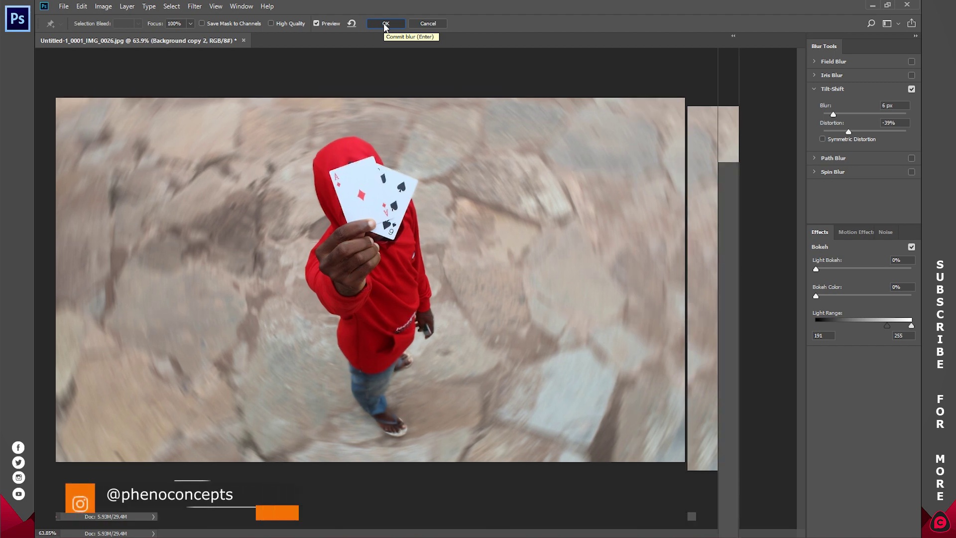
pyautogui.click(385, 24)
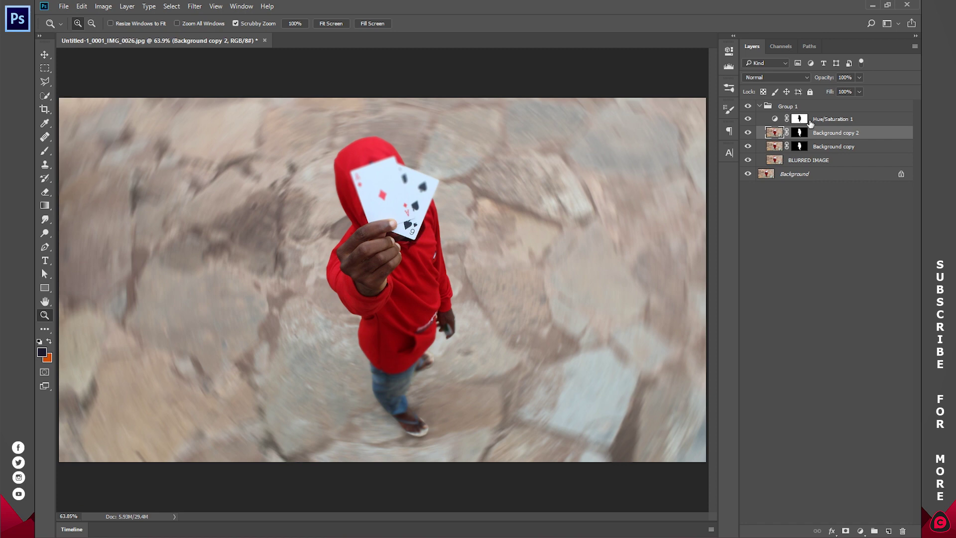
# Paint black with the Brush on Background copy 2's mask to sharpen the cards
pyautogui.click(799, 132)
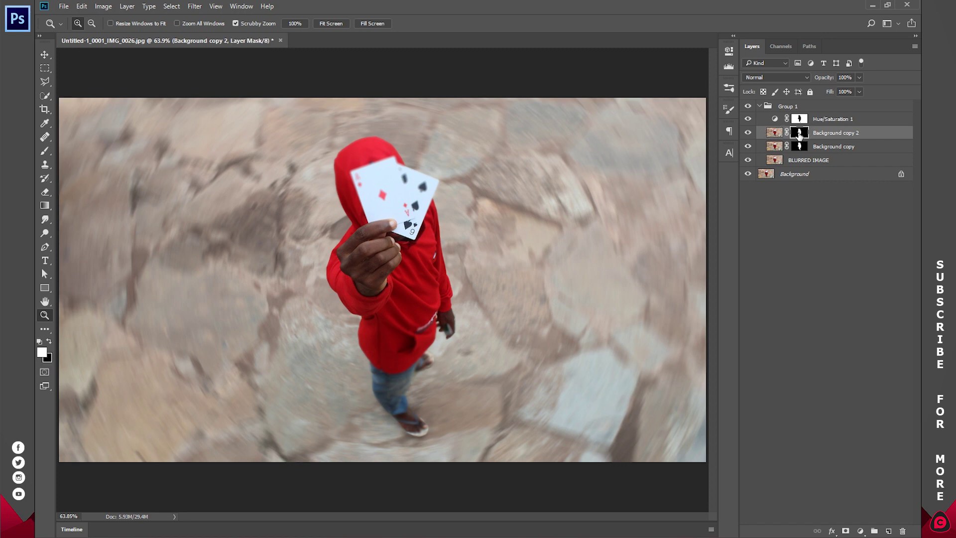
pyautogui.press('b')
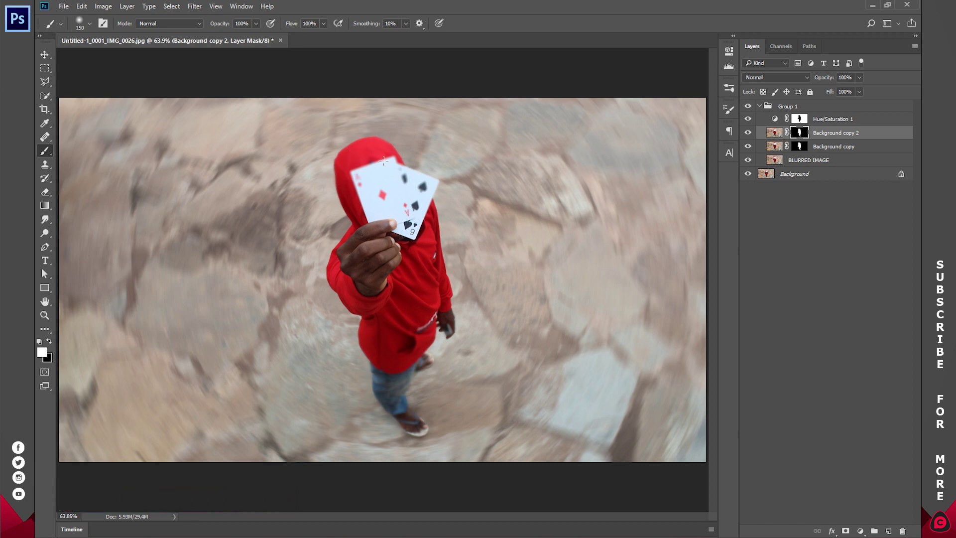
pyautogui.rightClick(402, 136)
pyautogui.press('Return')
pyautogui.press('x')
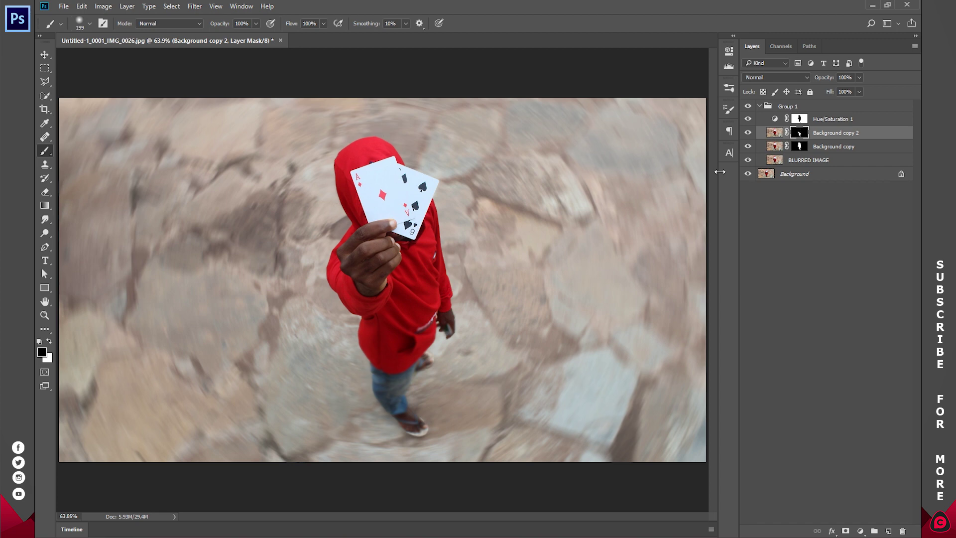
# Rename Group 1 to IMAGES
pyautogui.click(760, 107)
pyautogui.doubleClick(789, 106)
pyautogui.write('IMAGES')
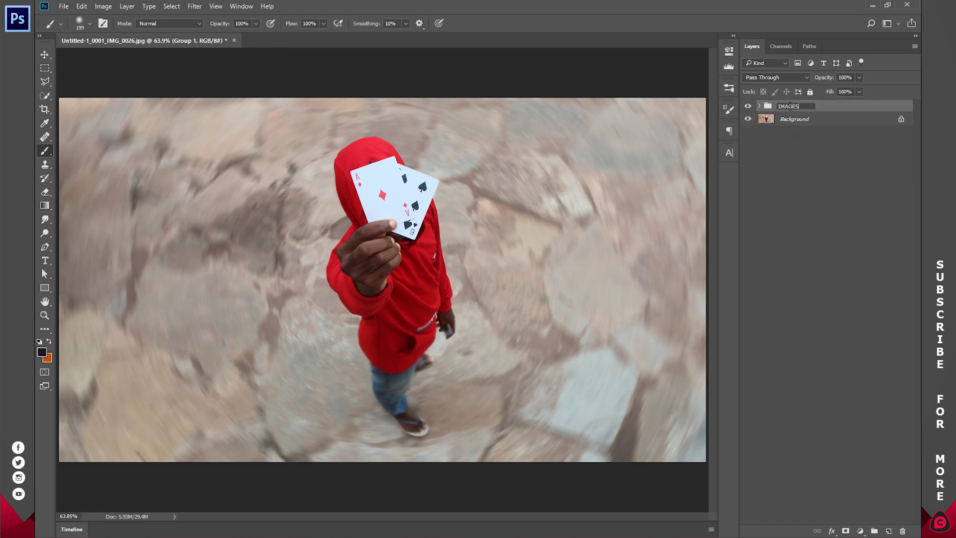
pyautogui.press('Return')
# Add a new empty layer group named CARDS
pyautogui.click(880, 309)
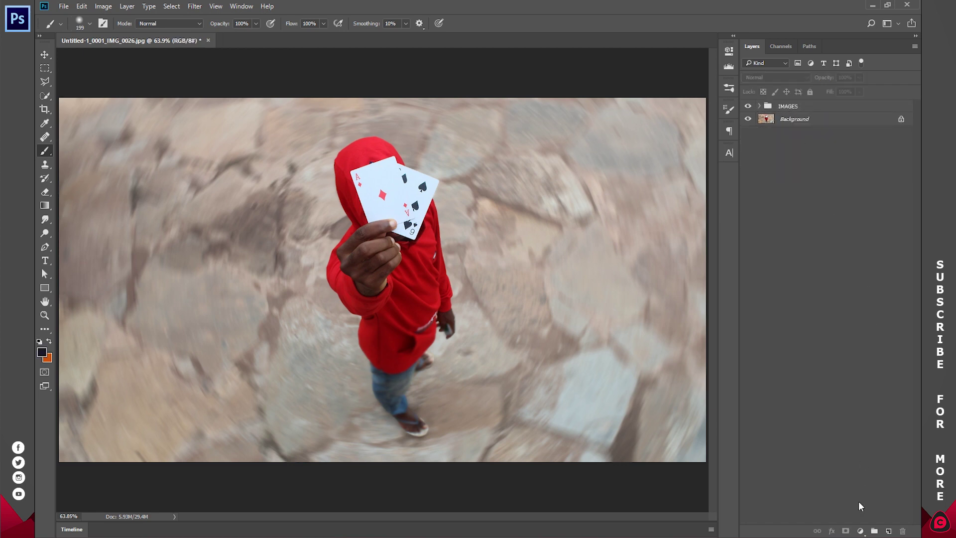
pyautogui.click(874, 531)
pyautogui.doubleClick(795, 107)
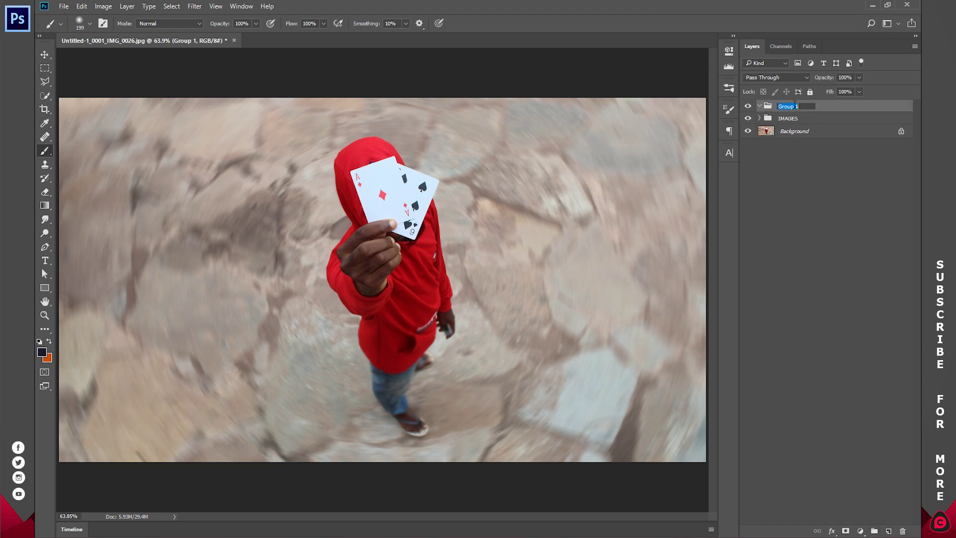
pyautogui.write('CARDS')
pyautogui.press('Return')
pyautogui.hotkey('alt', 'Tab')
# Open the first card photo IMG_20190323_135151 and page forward through the card photos
pyautogui.click(400, 90)
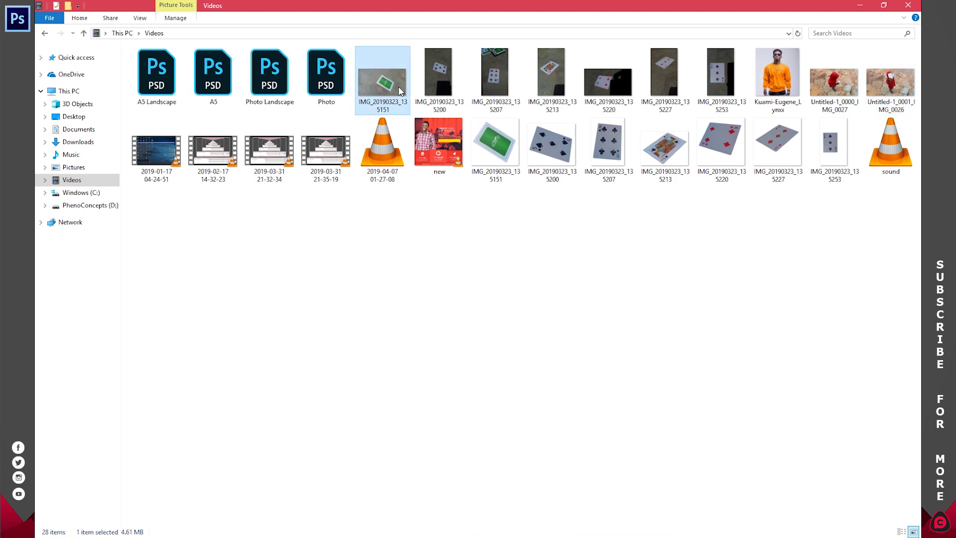
pyautogui.doubleClick(400, 91)
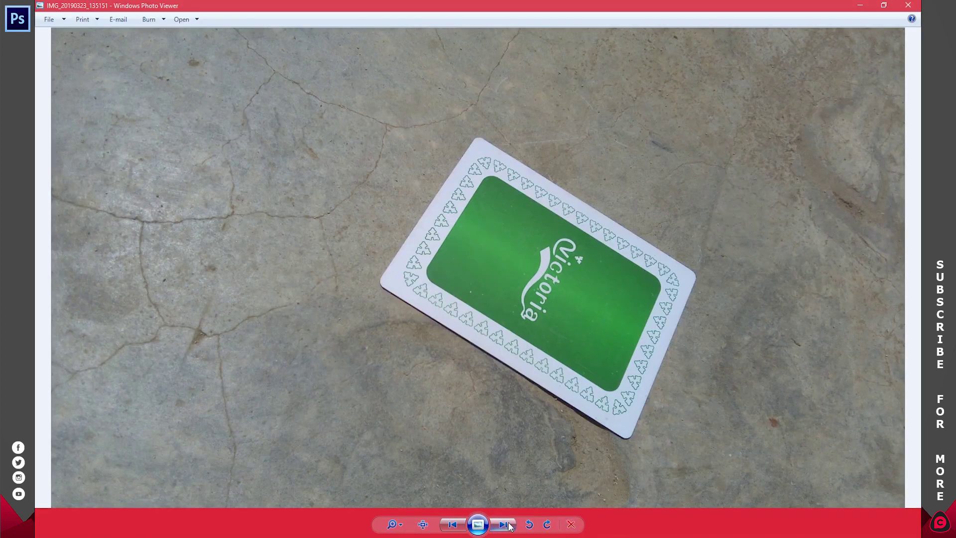
pyautogui.click(504, 524)
pyautogui.click(504, 524)
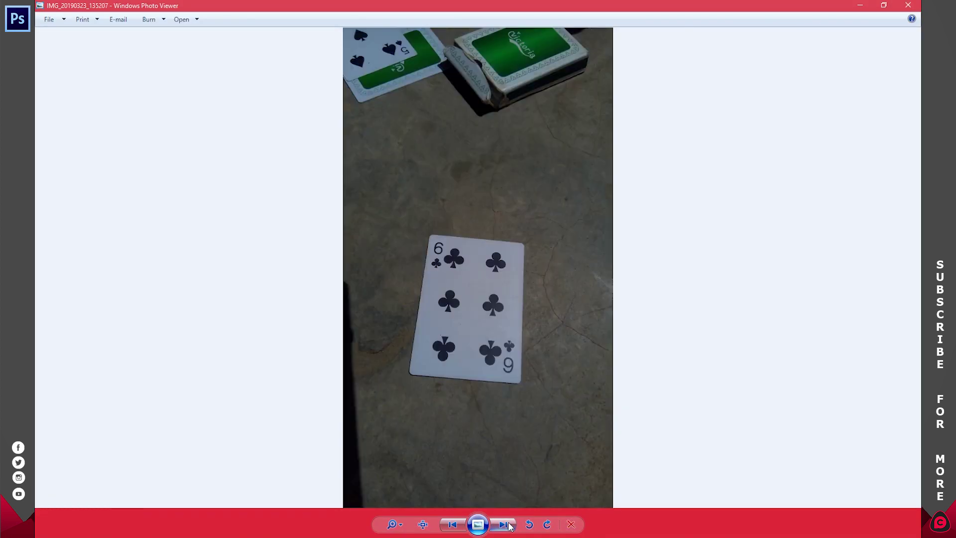
pyautogui.click(504, 525)
pyautogui.click(503, 525)
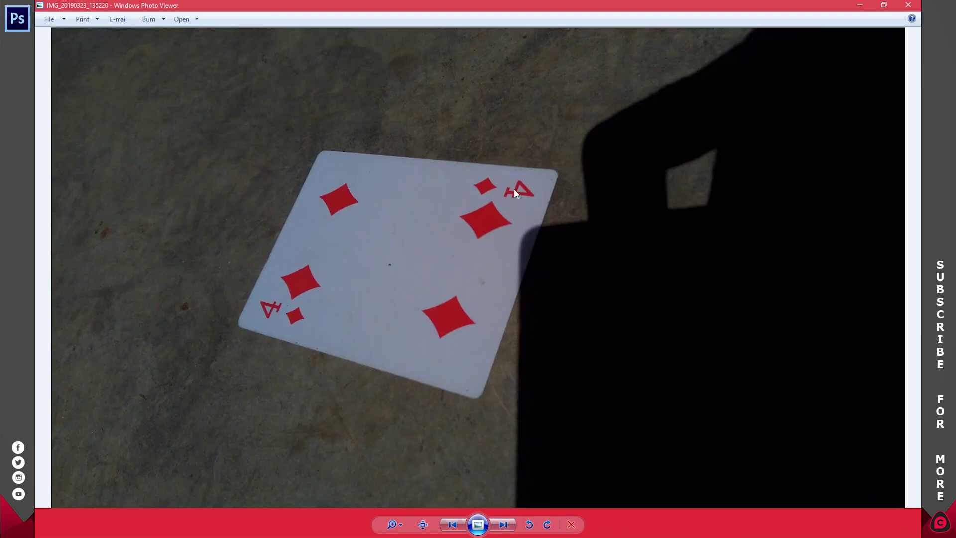
pyautogui.click(504, 526)
pyautogui.click(504, 526)
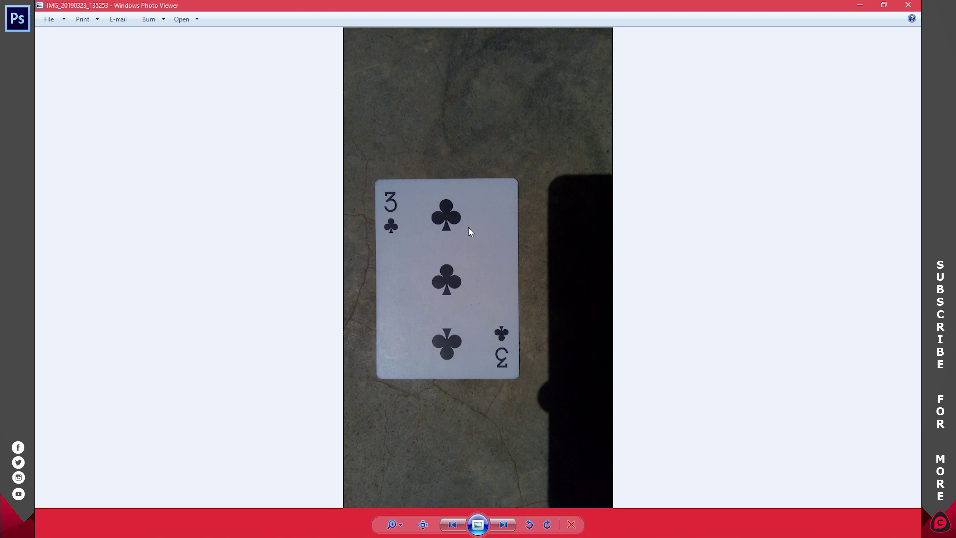
# Go back to the five of spades photo and bring up its context menu
pyautogui.press('Left')
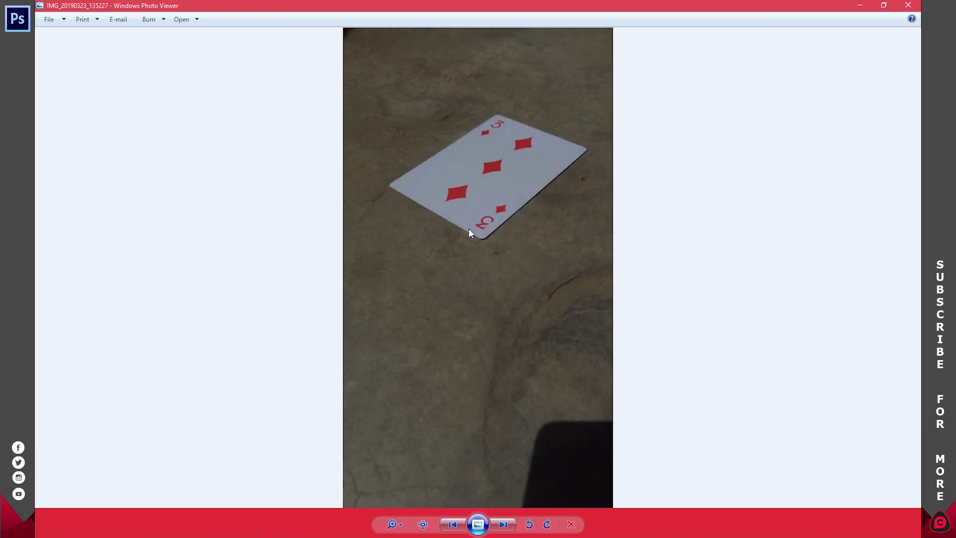
pyautogui.press('Left')
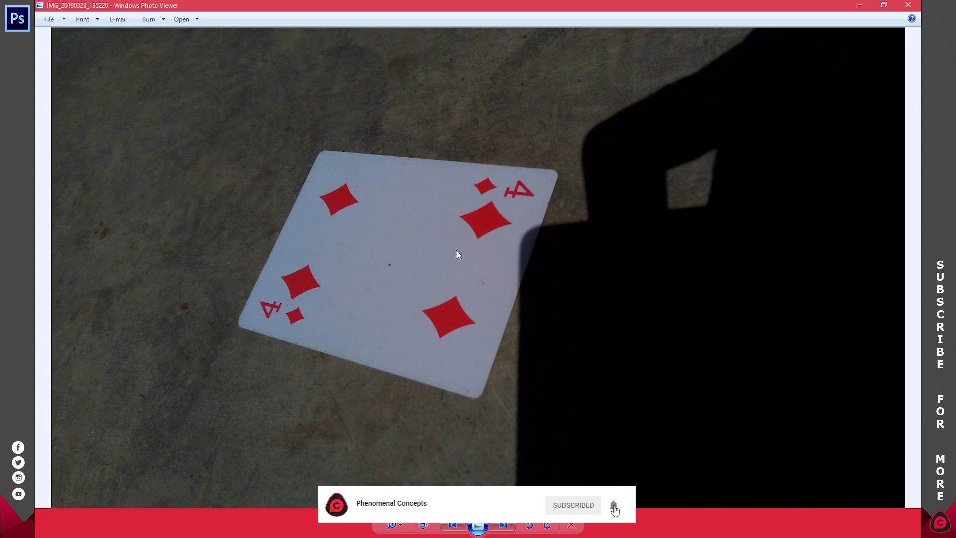
pyautogui.press('Left')
pyautogui.press('Left')
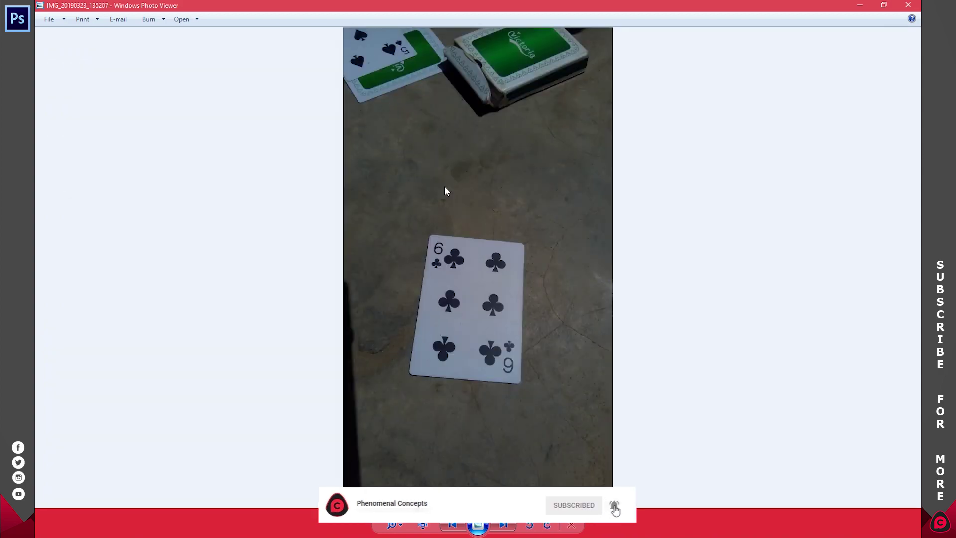
pyautogui.press('Left')
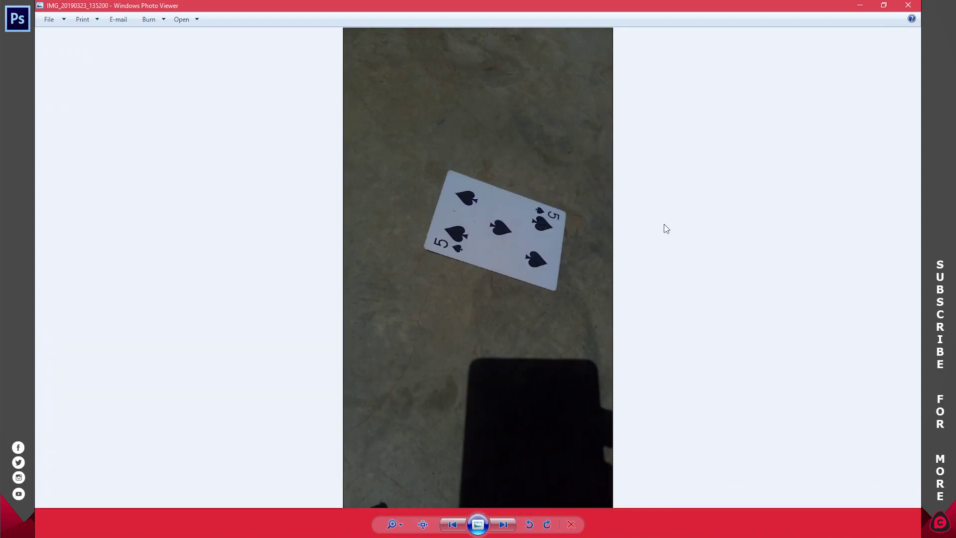
pyautogui.rightClick(543, 141)
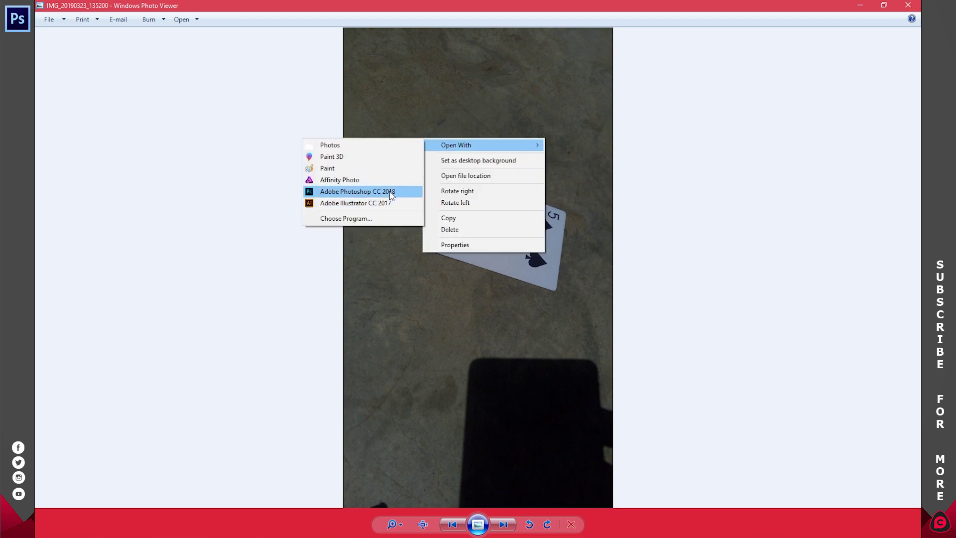
# Open the five of spades in Photoshop and Quick Select the whole card
pyautogui.click(389, 191)
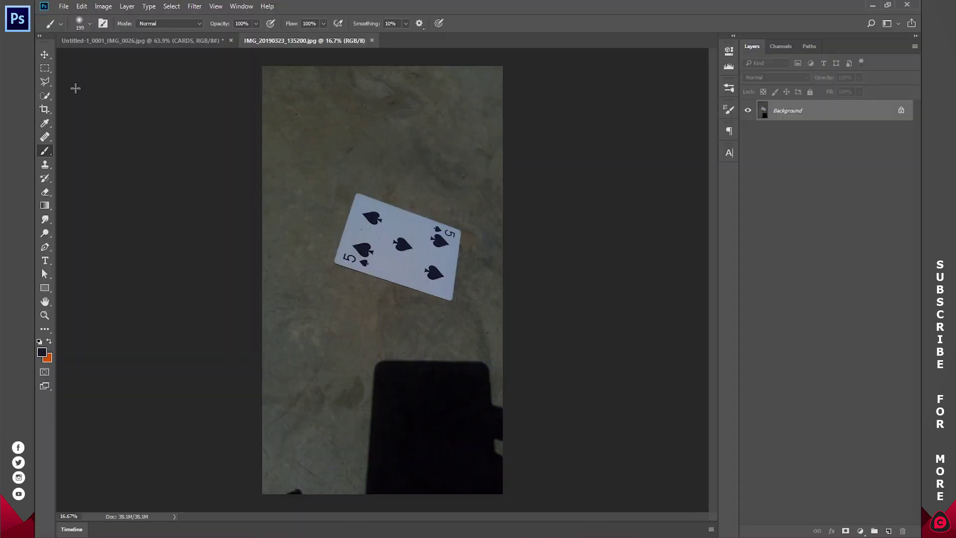
pyautogui.rightClick(44, 96)
pyautogui.click(85, 94)
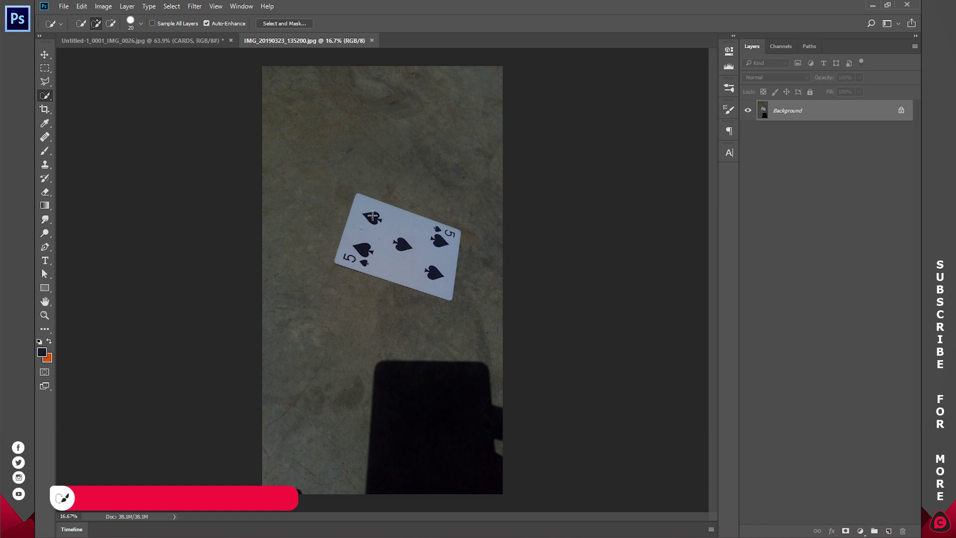
pyautogui.moveTo(373, 216); pyautogui.dragTo(373, 242)
pyautogui.click(361, 246)
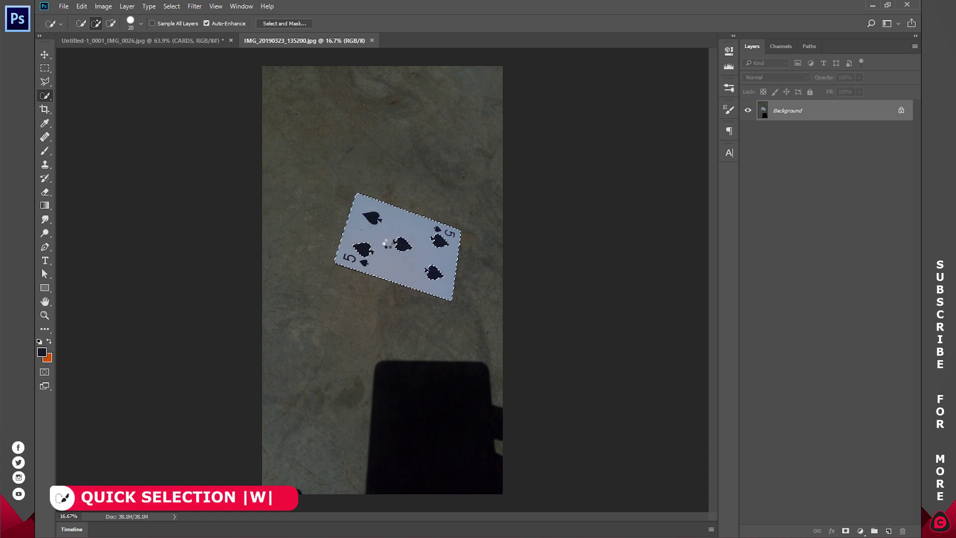
pyautogui.click(404, 243)
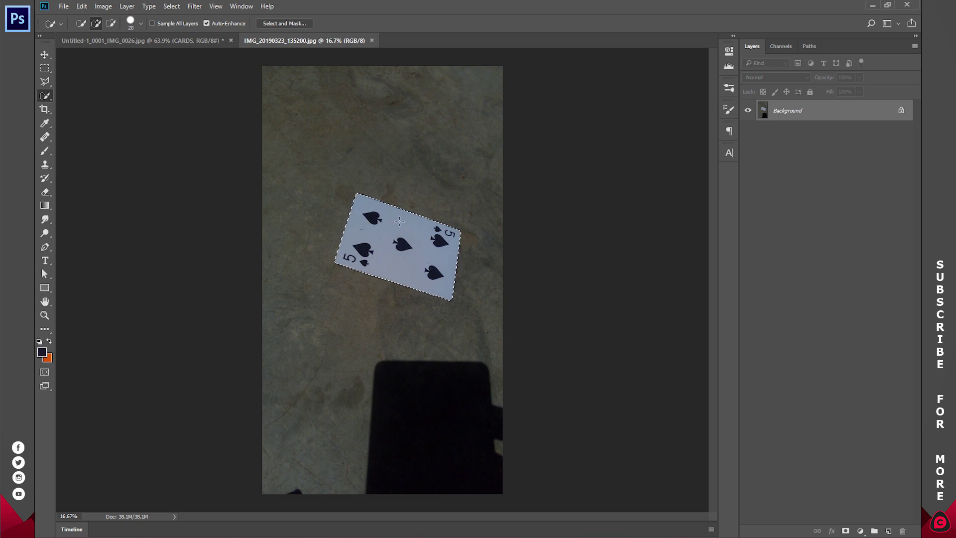
# Copy the card to its own layer and move it into the kid composite
pyautogui.rightClick(393, 222)
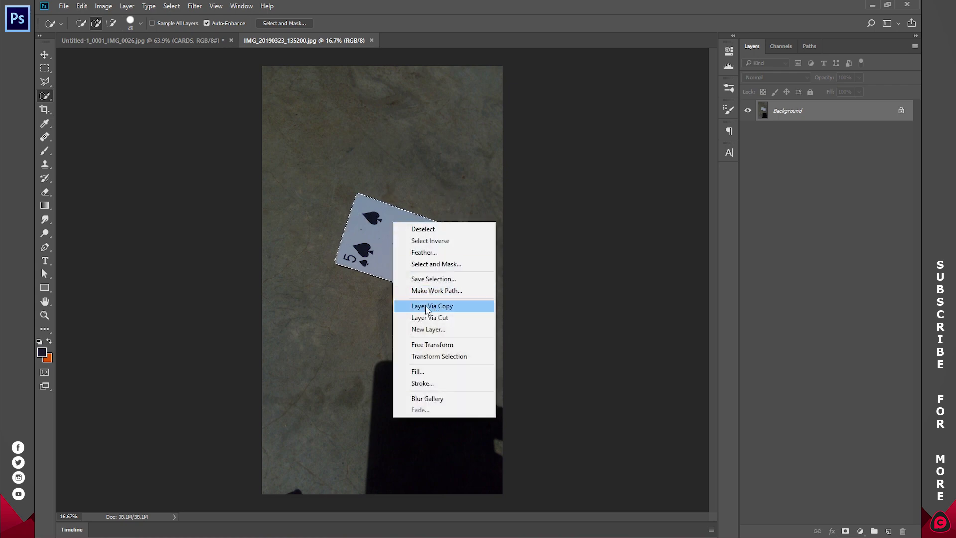
pyautogui.click(438, 307)
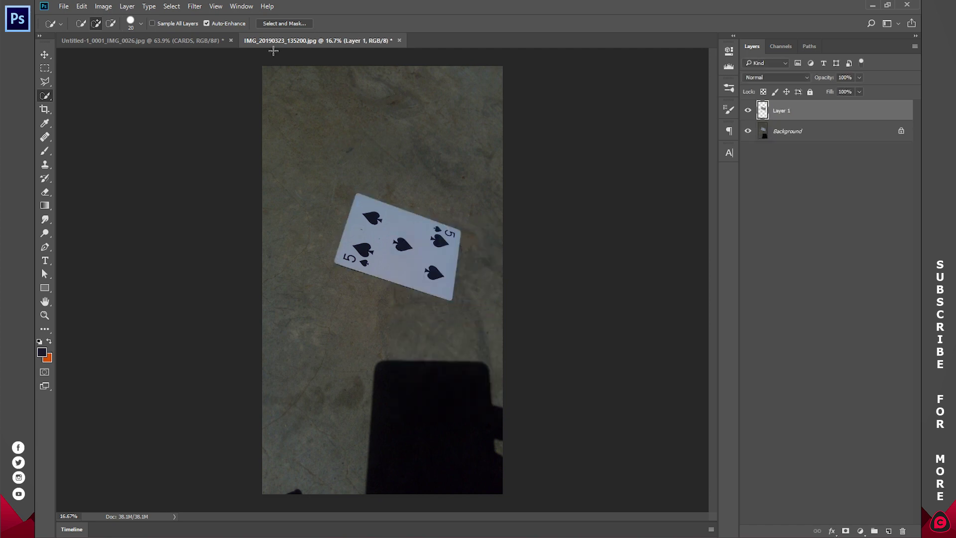
pyautogui.click(45, 55)
pyautogui.moveTo(421, 242); pyautogui.dragTo(643, 282)
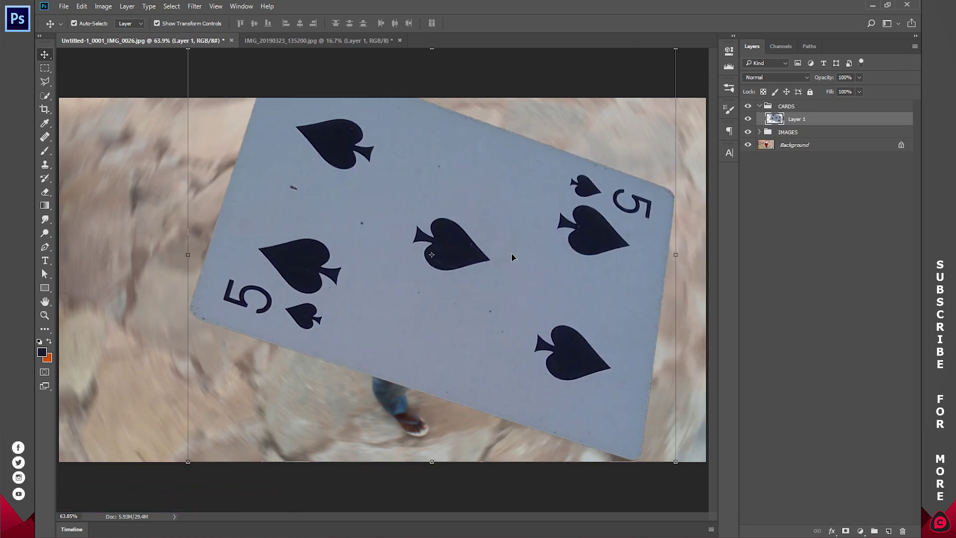
# Scale the card down to roughly 15% and place it at the upper right
pyautogui.moveTo(614, 198); pyautogui.dragTo(587, 227)
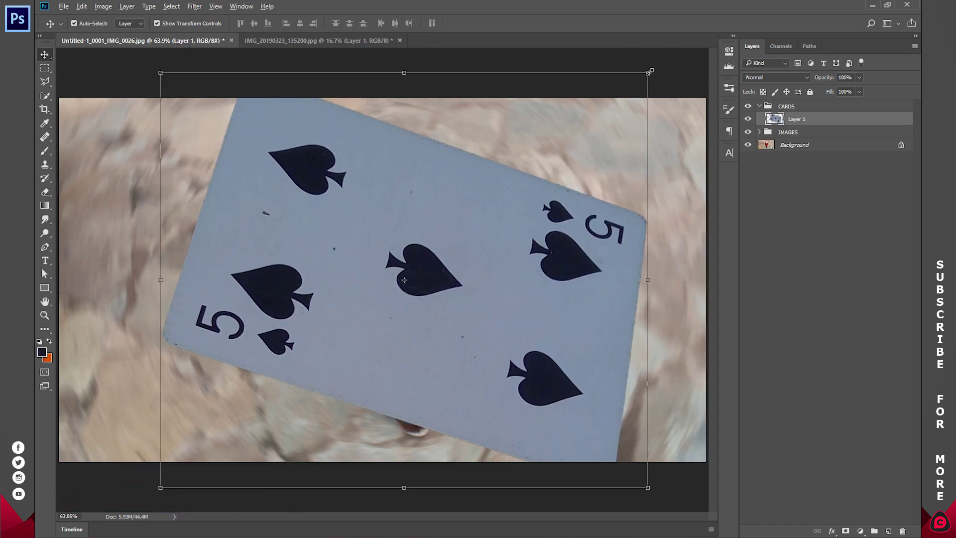
pyautogui.moveTo(646, 70); pyautogui.dragTo(441, 248)
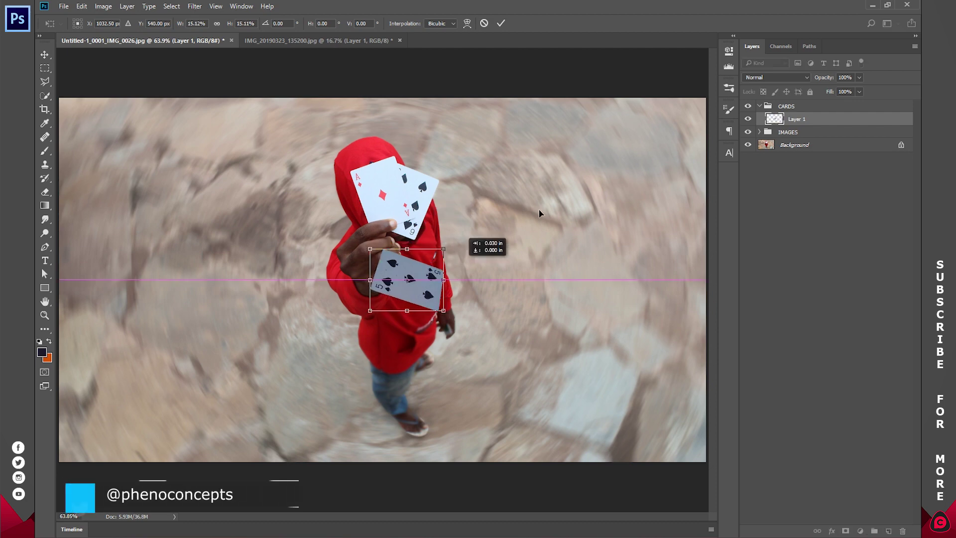
pyautogui.moveTo(420, 282); pyautogui.dragTo(636, 148)
pyautogui.click(500, 23)
# Close the five of spades photo without saving
pyautogui.click(319, 40)
pyautogui.click(400, 41)
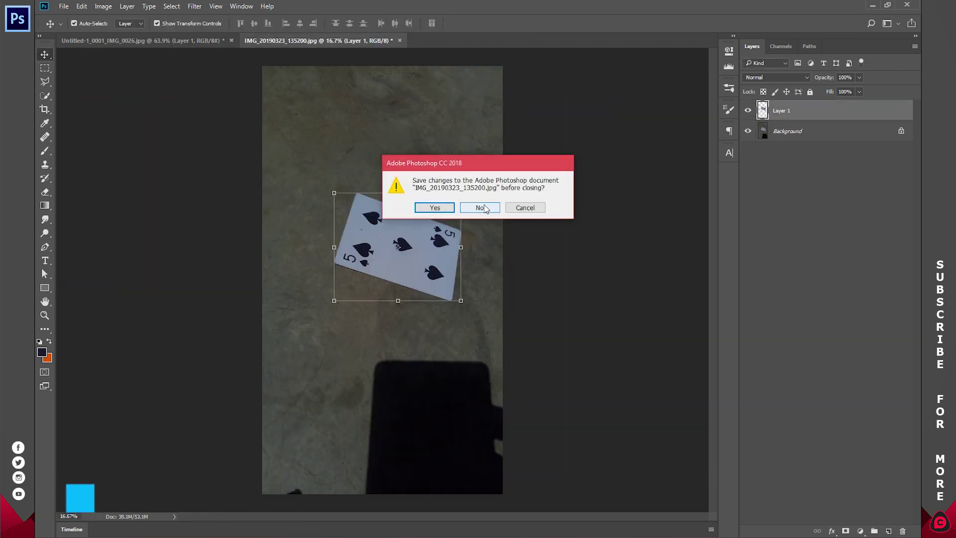
pyautogui.click(482, 207)
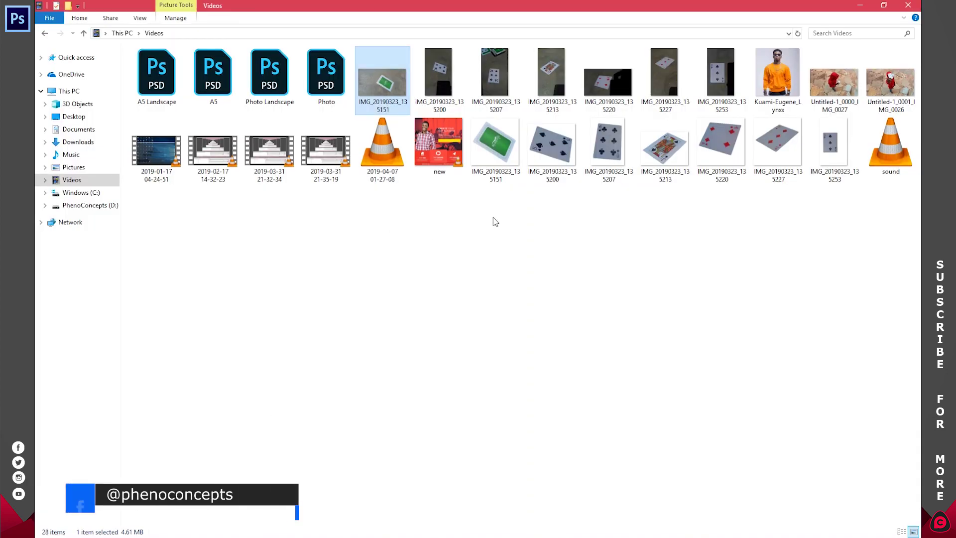
# Drag six card photos from the Videos folder, excluding IMG_20190323_135200, onto the Photoshop canvas
pyautogui.moveTo(497, 196); pyautogui.dragTo(824, 134)
pyautogui.keyDown('ctrl'); pyautogui.click(552, 144); pyautogui.keyUp('ctrl')
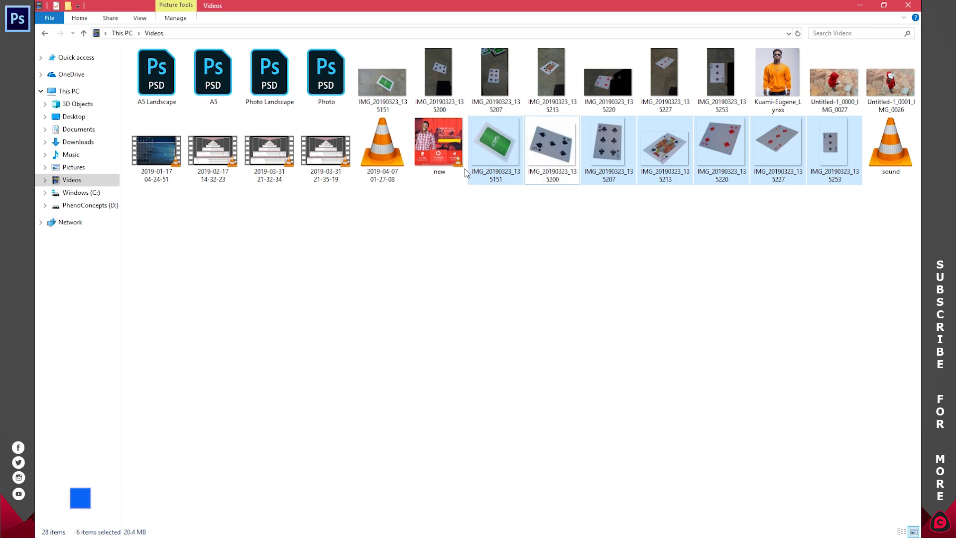
pyautogui.moveTo(496, 145); pyautogui.dragTo(331, 363)
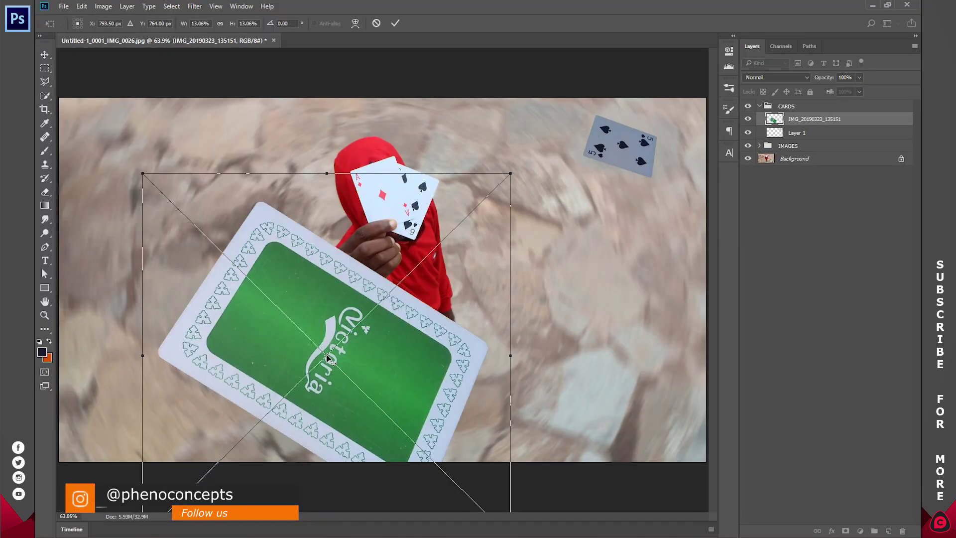
# Commit the six placed card images and rasterize all six card layers
pyautogui.click(396, 23)
pyautogui.click(396, 22)
pyautogui.click(396, 23)
pyautogui.click(395, 23)
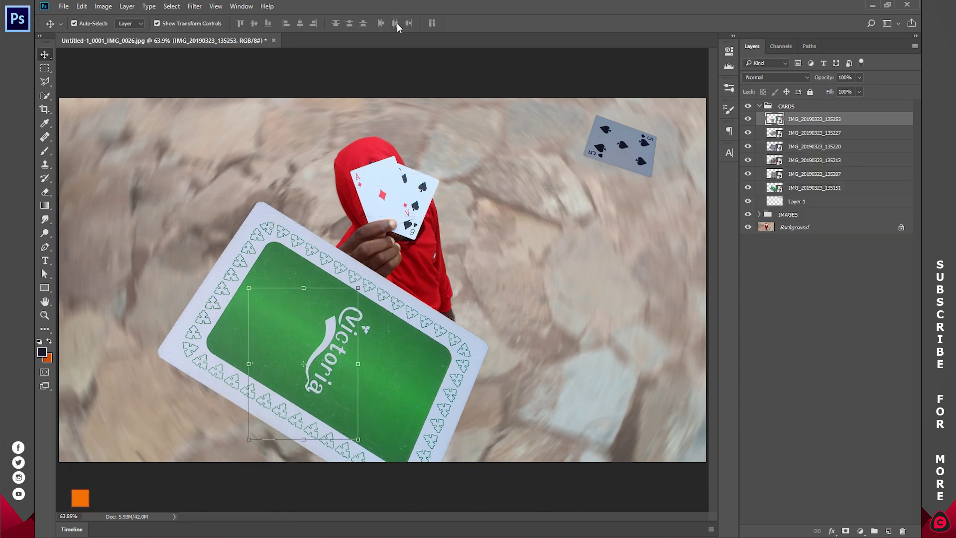
pyautogui.click(396, 23)
pyautogui.click(395, 23)
pyautogui.keyDown('shift'); pyautogui.click(810, 189); pyautogui.keyUp('shift')
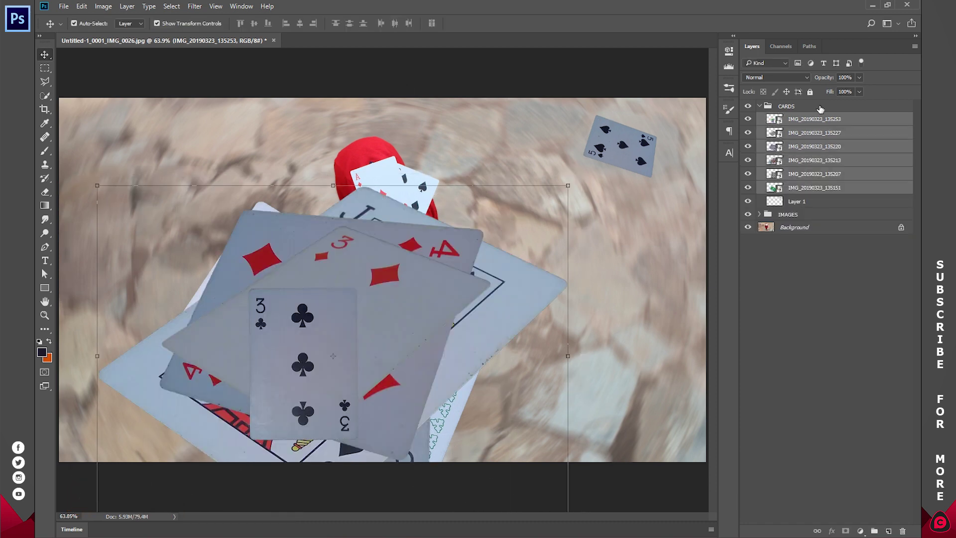
pyautogui.rightClick(813, 139)
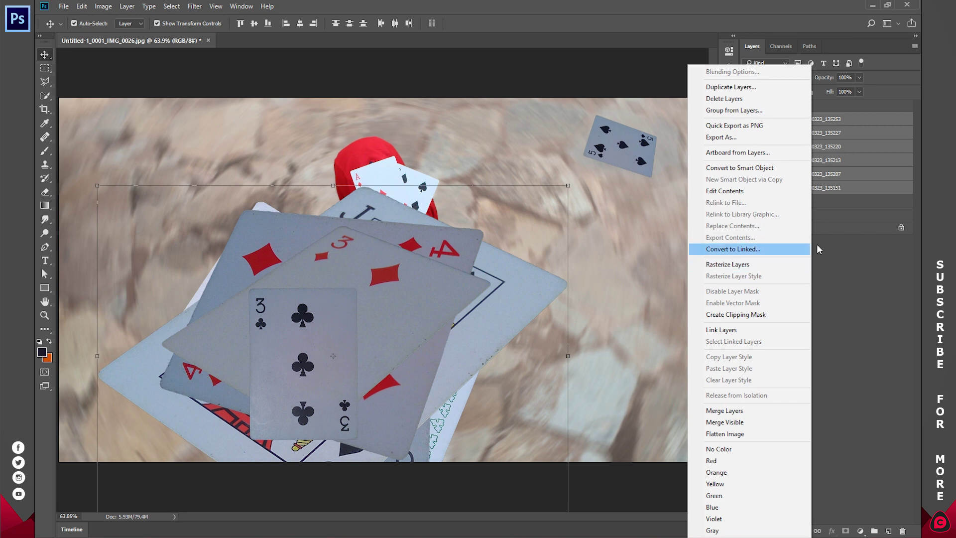
pyautogui.click(869, 151)
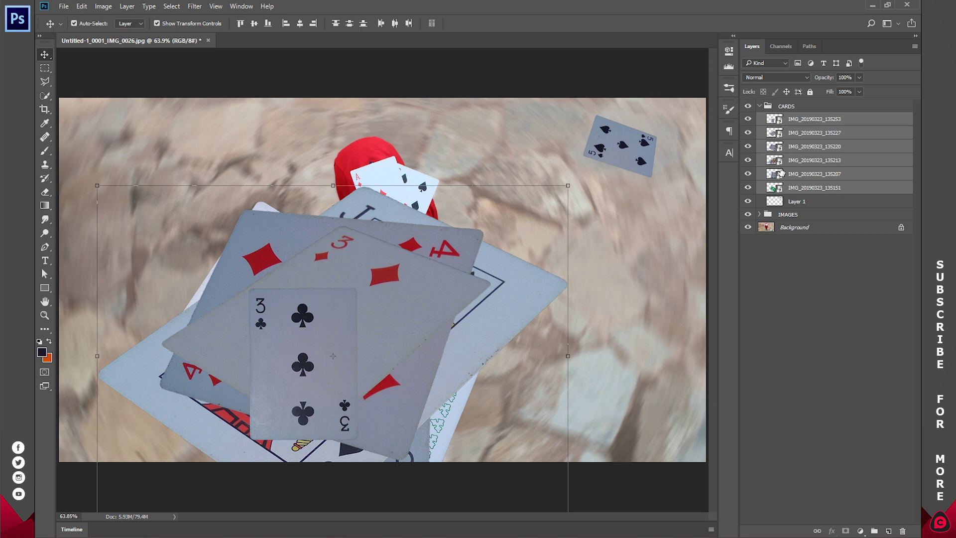
pyautogui.rightClick(808, 146)
pyautogui.click(737, 264)
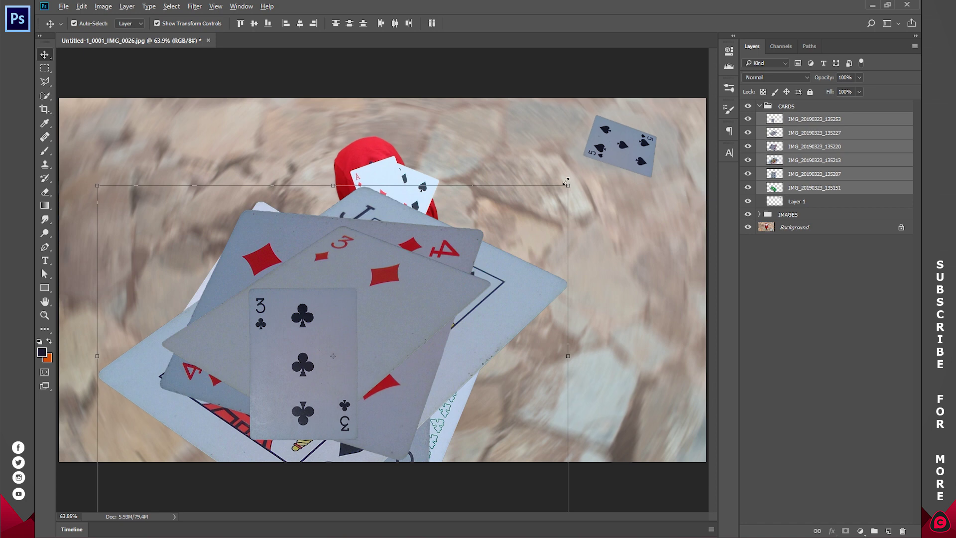
# Scale the card layers to about 40% and hide all but IMG_20190323_135253
pyautogui.moveTo(566, 181); pyautogui.dragTo(427, 283)
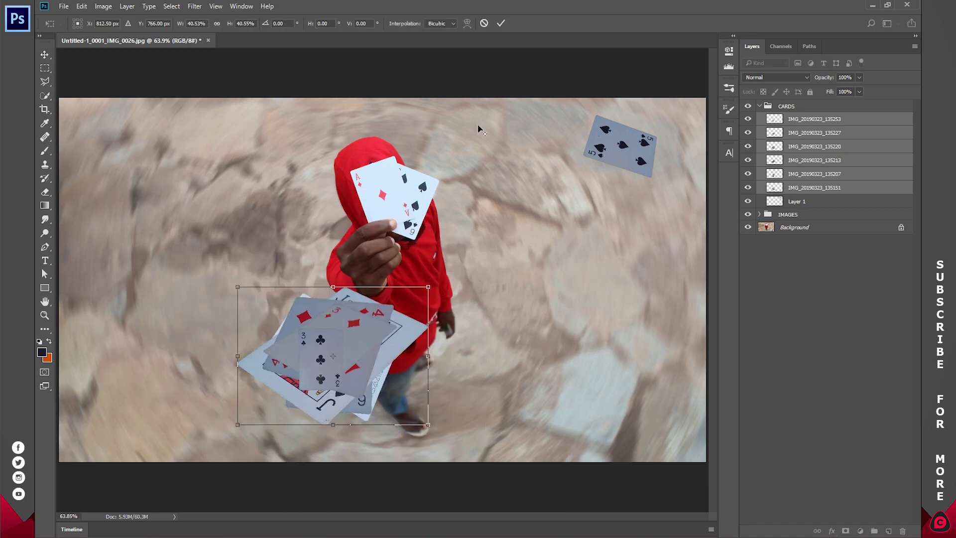
pyautogui.click(501, 23)
pyautogui.moveTo(748, 133); pyautogui.dragTo(743, 187)
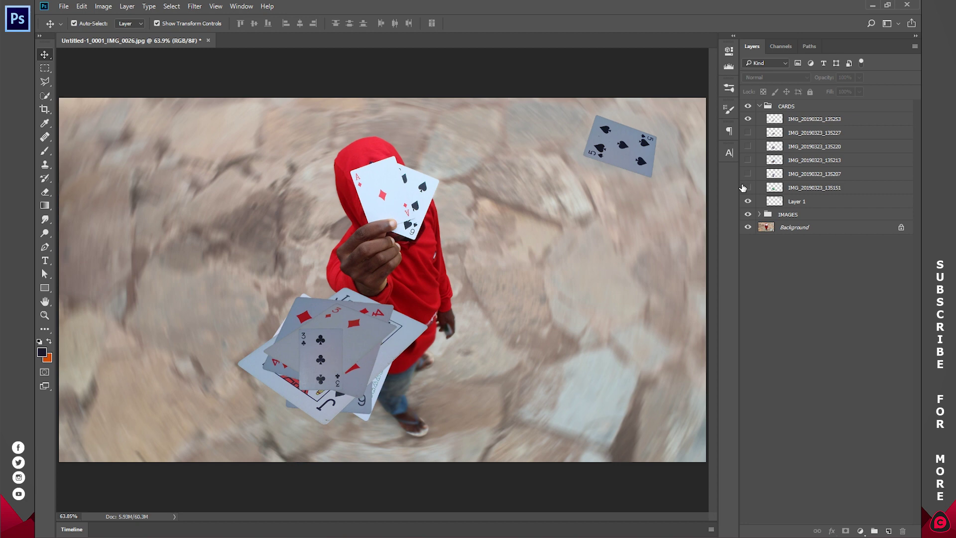
# Move the 3 of clubs right of the kid, rotate it about -39° and distort it for perspective
pyautogui.click(322, 358)
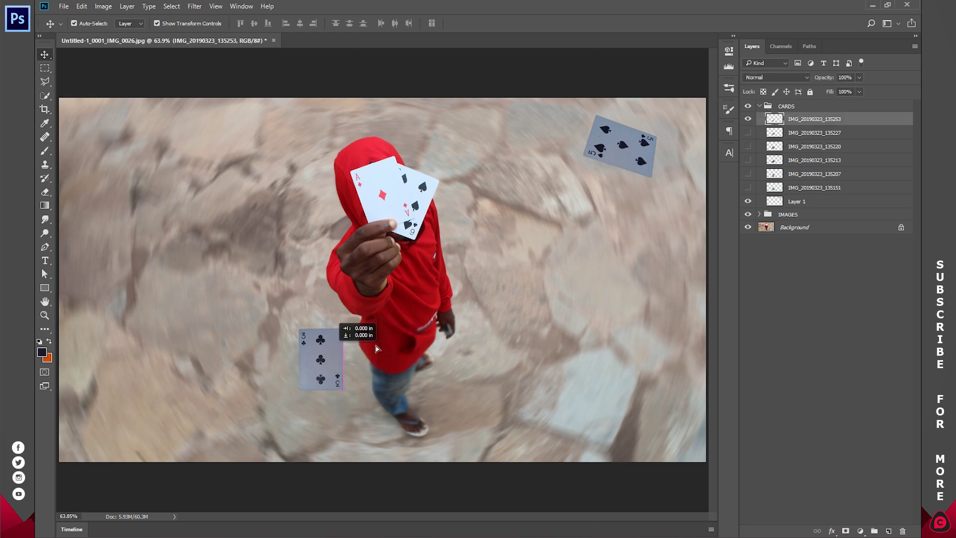
pyautogui.moveTo(377, 349); pyautogui.dragTo(572, 289)
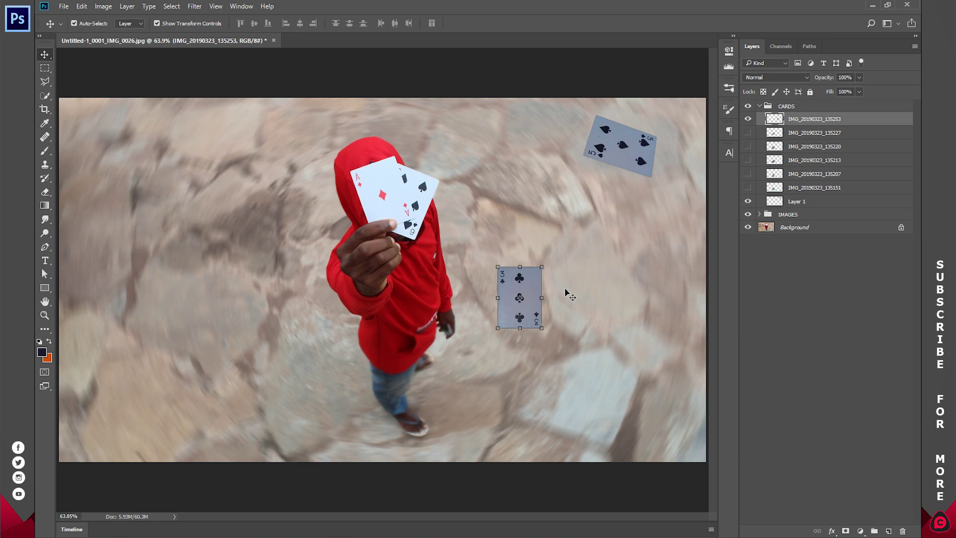
pyautogui.moveTo(555, 281); pyautogui.dragTo(542, 249)
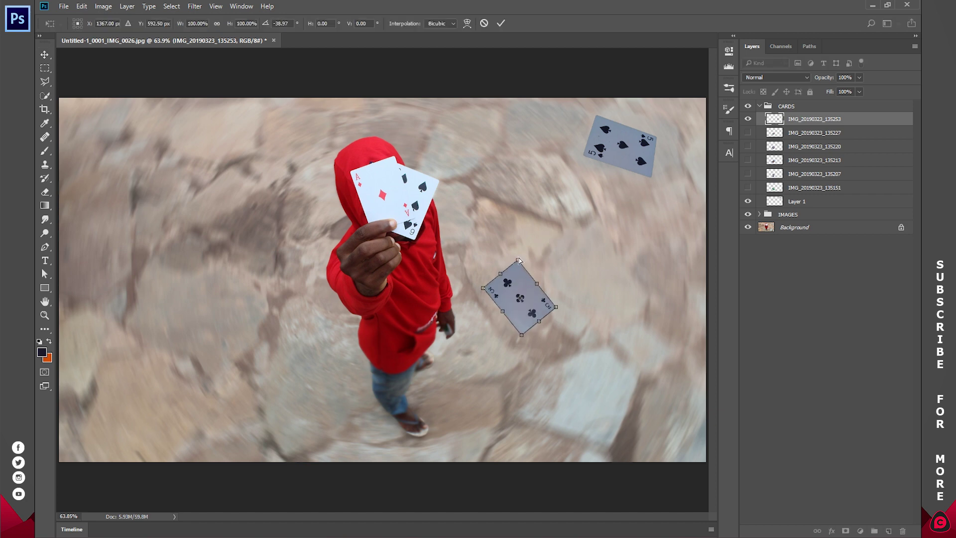
pyautogui.moveTo(519, 264)
pyautogui.mouseDown()
pyautogui.moveTo(513, 272)
pyautogui.moveTo(525, 278)
pyautogui.mouseUp()
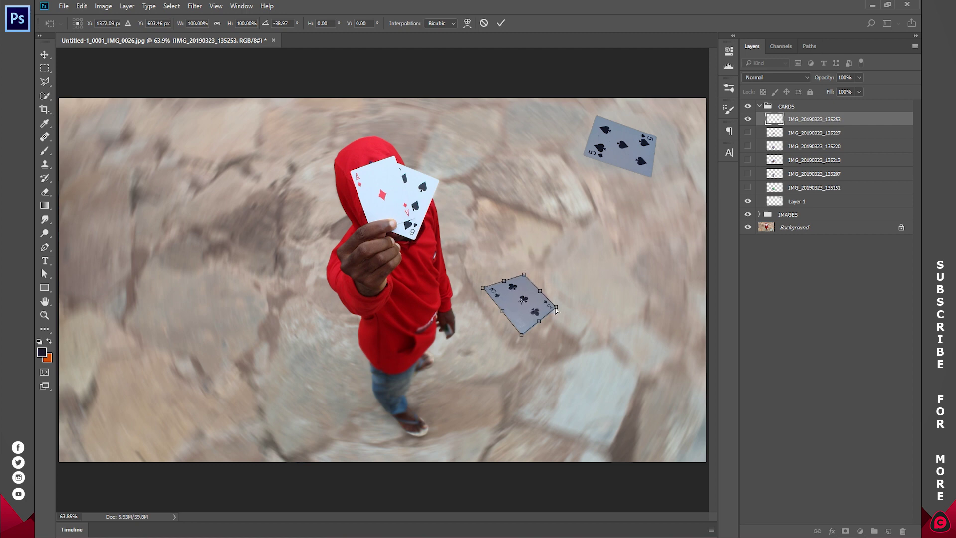
pyautogui.moveTo(556, 308); pyautogui.dragTo(519, 333)
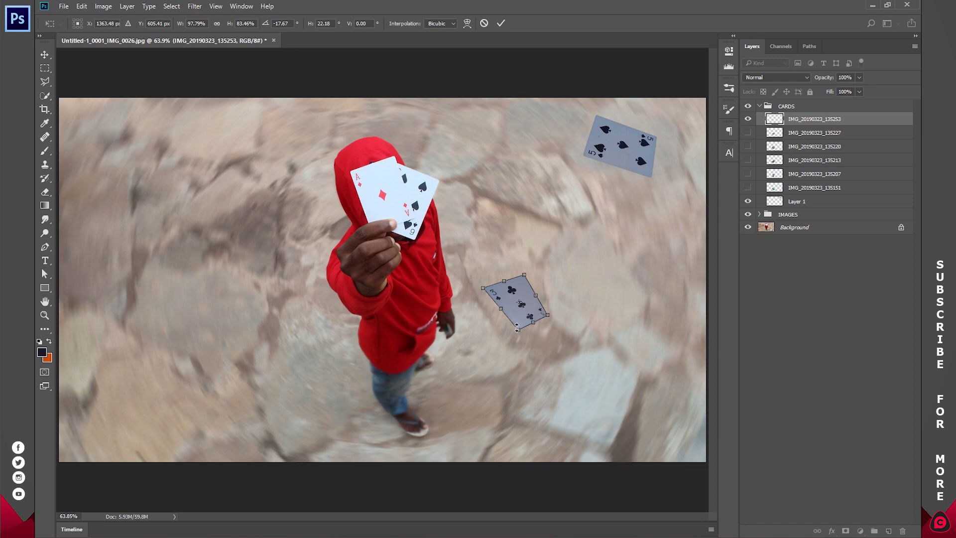
pyautogui.click(500, 23)
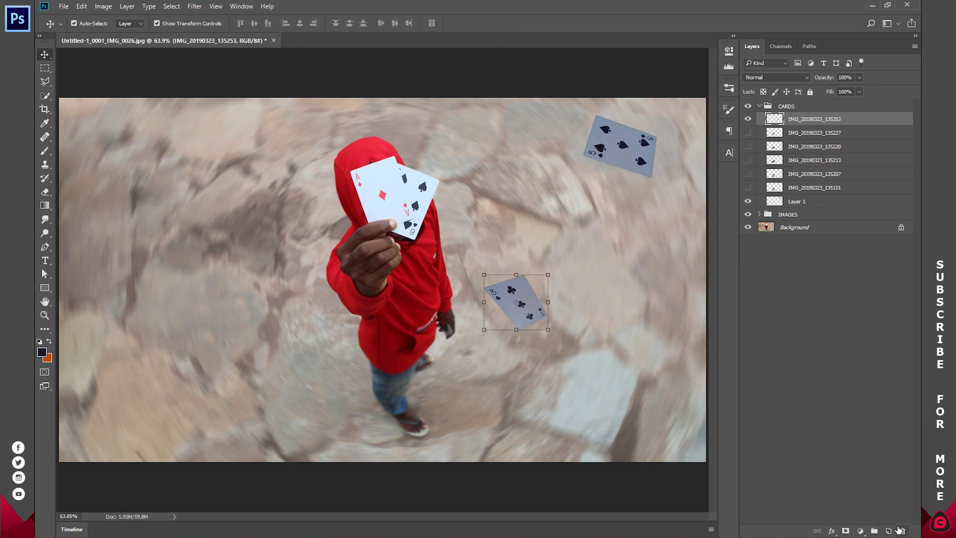
# Reveal three more cards, shift the top diamond card, and place the 4 of diamonds lower right, rotated ~22°
pyautogui.moveTo(748, 119); pyautogui.dragTo(750, 175)
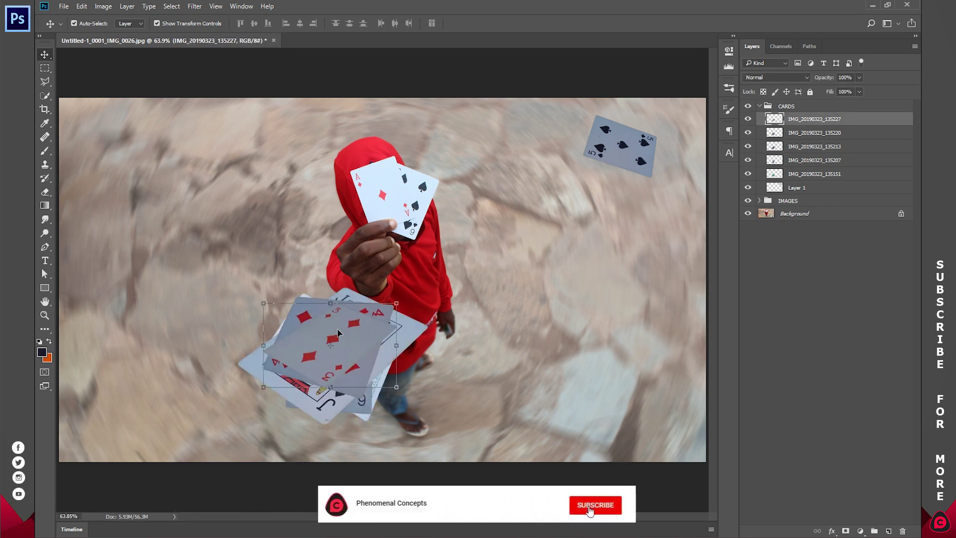
pyautogui.moveTo(340, 333); pyautogui.dragTo(166, 173)
pyautogui.moveTo(372, 342); pyautogui.dragTo(658, 426)
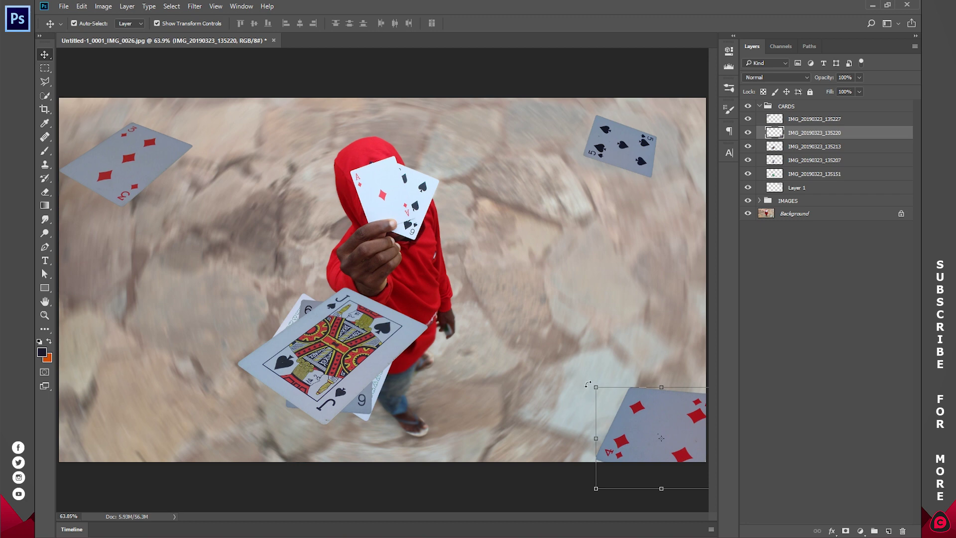
pyautogui.moveTo(588, 384); pyautogui.dragTo(619, 354)
pyautogui.moveTo(653, 417); pyautogui.dragTo(677, 430)
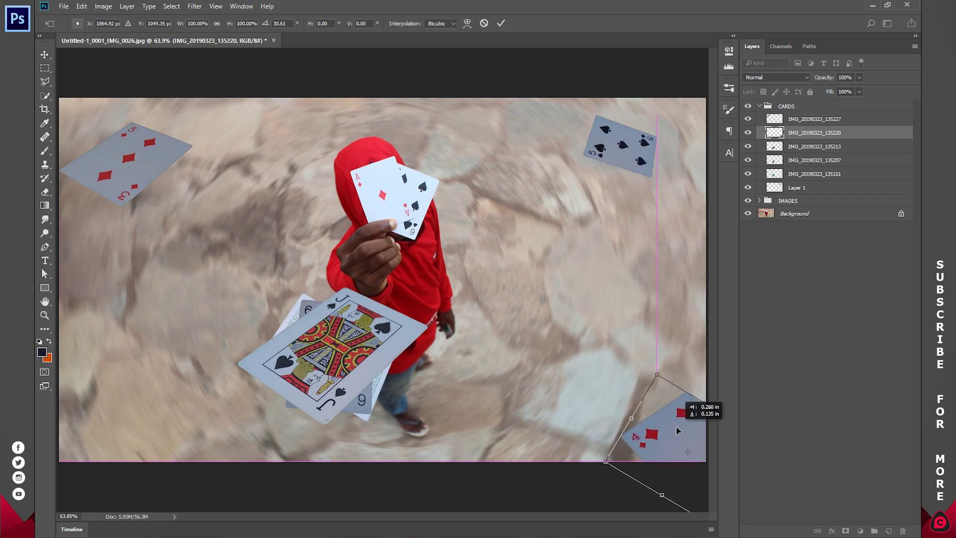
pyautogui.click(501, 22)
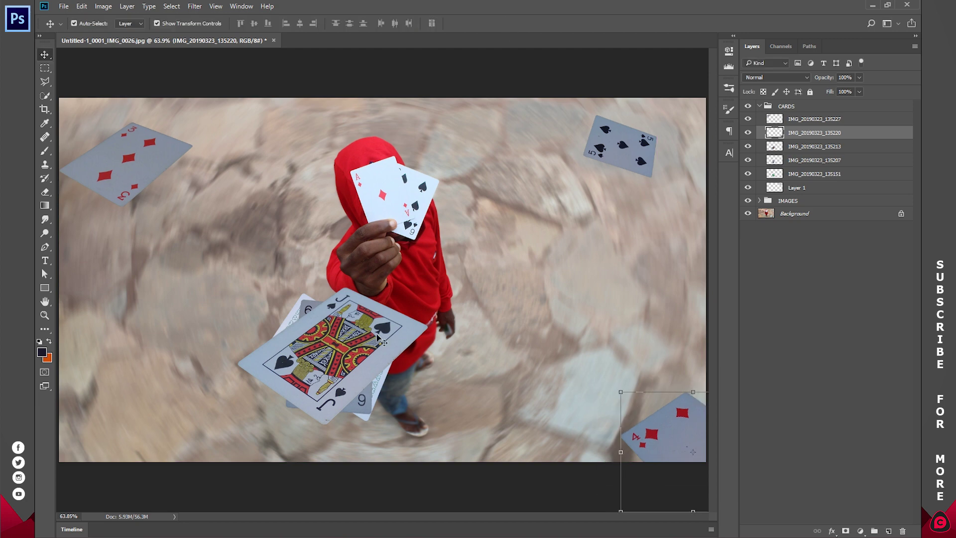
# Move the Jack to the bottom-left corner and shrink the 6 of clubs to about 28%, upper right
pyautogui.click(314, 337)
pyautogui.moveTo(313, 337); pyautogui.dragTo(155, 414)
pyautogui.moveTo(343, 348); pyautogui.dragTo(588, 277)
pyautogui.moveTo(610, 240); pyautogui.dragTo(492, 270)
pyautogui.click(501, 24)
# Nudge the 5 of spades left and down, and set the green Victoria card below the kid, rotated ~22°
pyautogui.click(630, 152)
pyautogui.moveTo(630, 152); pyautogui.dragTo(609, 196)
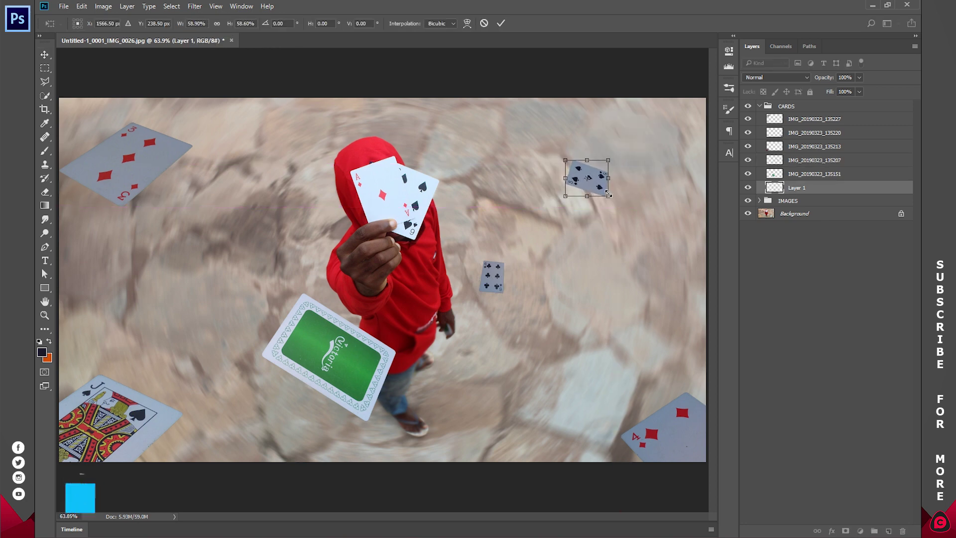
pyautogui.click(501, 24)
pyautogui.click(315, 368)
pyautogui.moveTo(315, 368); pyautogui.dragTo(448, 370)
pyautogui.moveTo(490, 399); pyautogui.dragTo(485, 427)
pyautogui.moveTo(416, 408); pyautogui.dragTo(430, 392)
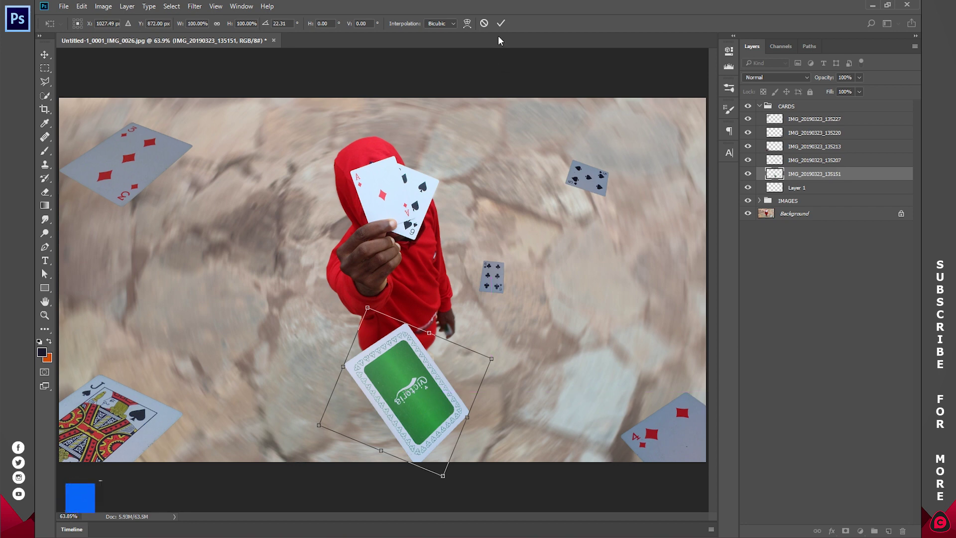
pyautogui.click(502, 23)
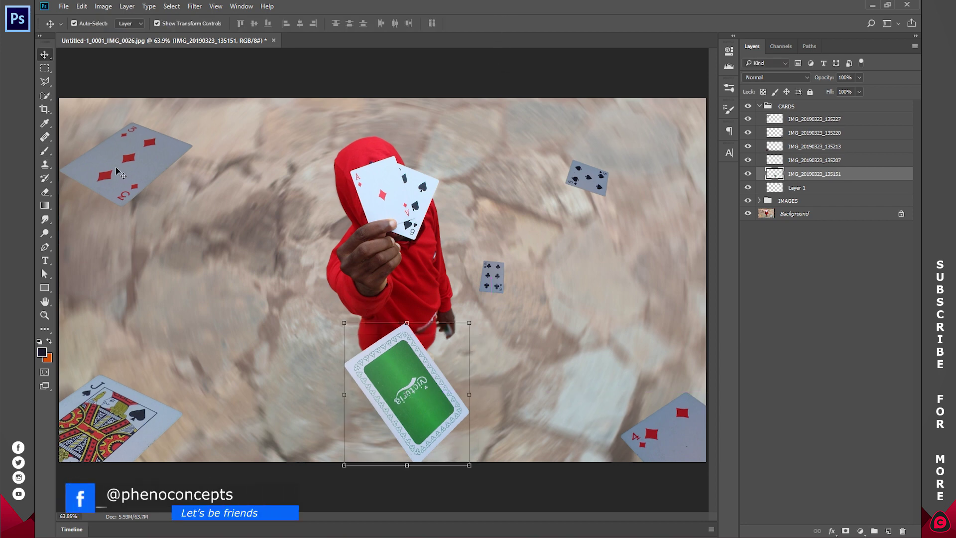
# Shrink the three of diamonds card to about 52% and move it up-left
pyautogui.moveTo(116, 167); pyautogui.dragTo(189, 167)
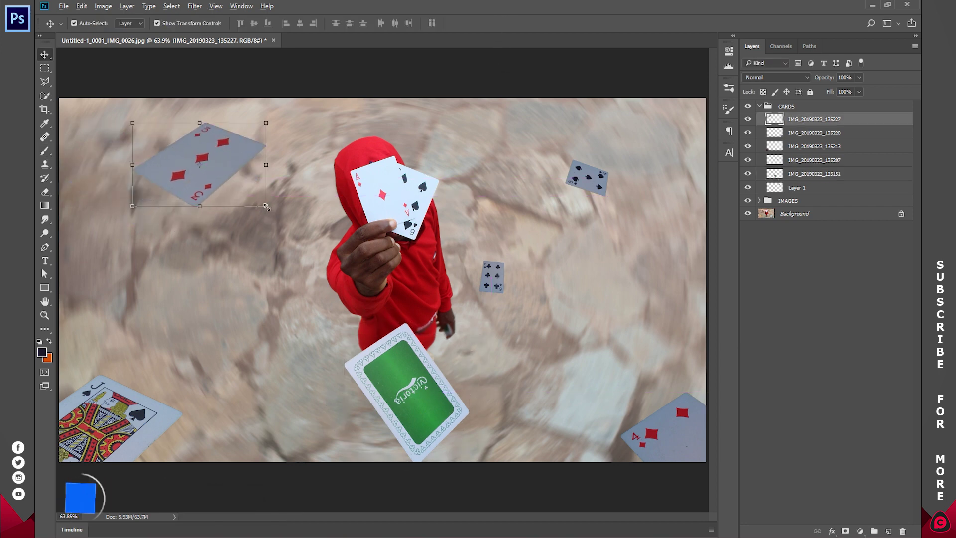
pyautogui.moveTo(266, 205); pyautogui.dragTo(306, 160)
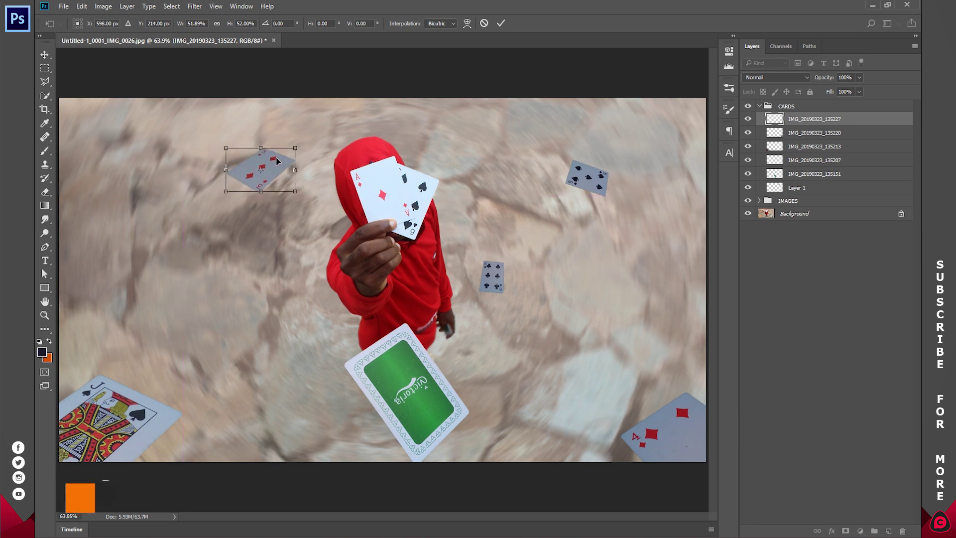
pyautogui.click(501, 23)
pyautogui.click(833, 323)
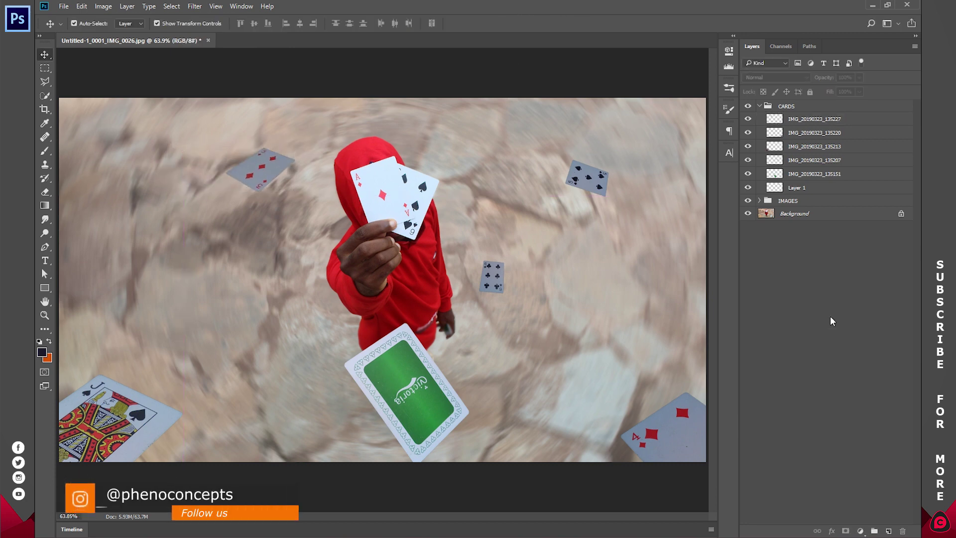
# Duplicate the four selected card layers
pyautogui.click(819, 162)
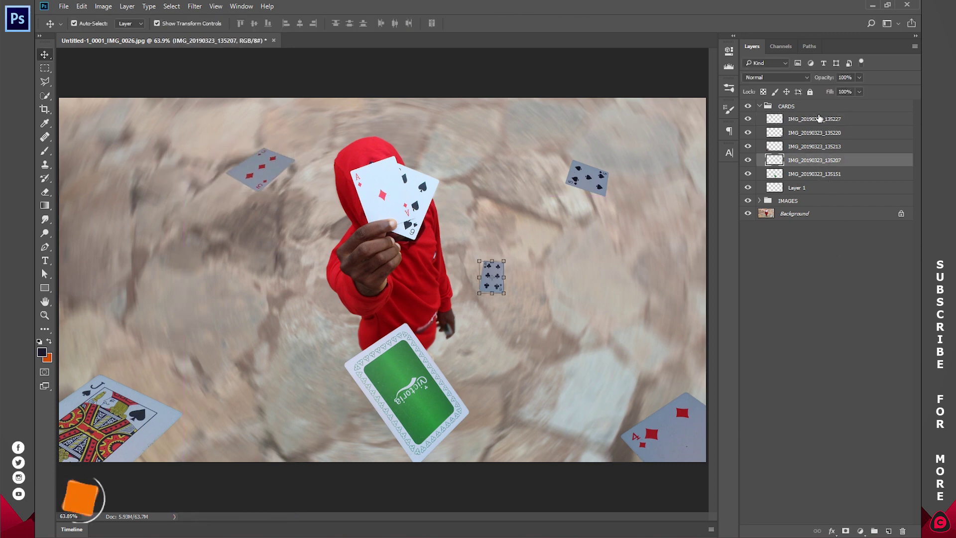
pyautogui.keyDown('shift'); pyautogui.click(816, 119); pyautogui.keyUp('shift')
pyautogui.moveTo(815, 130); pyautogui.dragTo(887, 531)
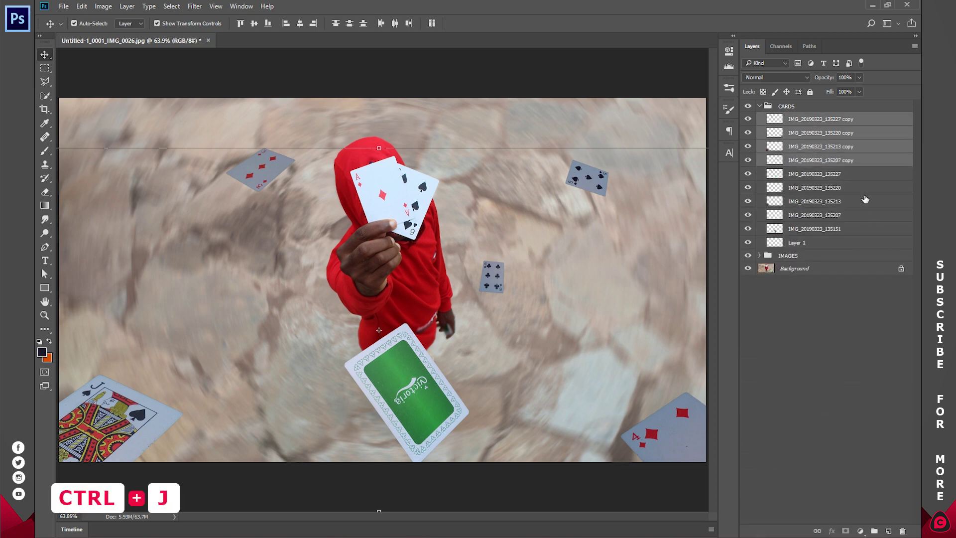
pyautogui.click(816, 334)
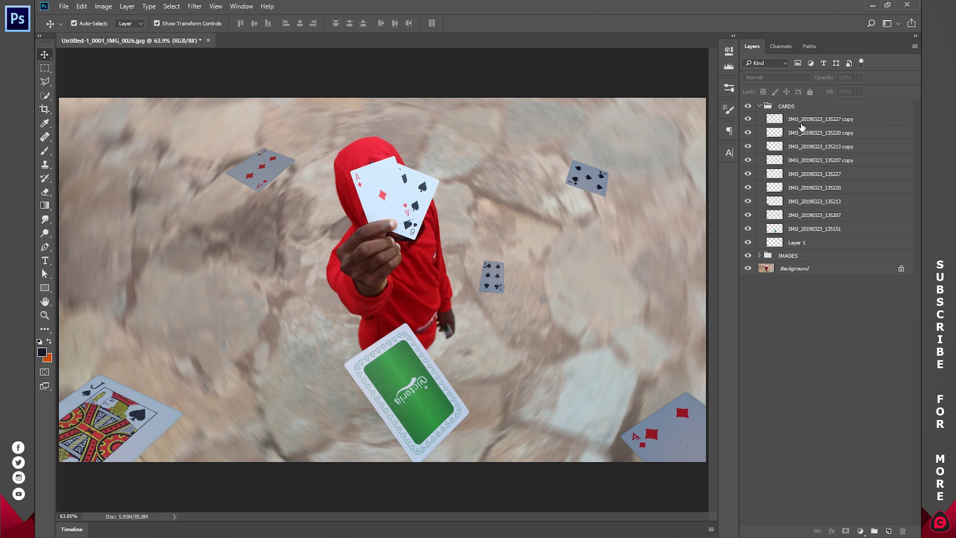
# Move and resize a card copy into a new spot around the kid
pyautogui.click(817, 119)
pyautogui.moveTo(348, 160); pyautogui.dragTo(335, 231)
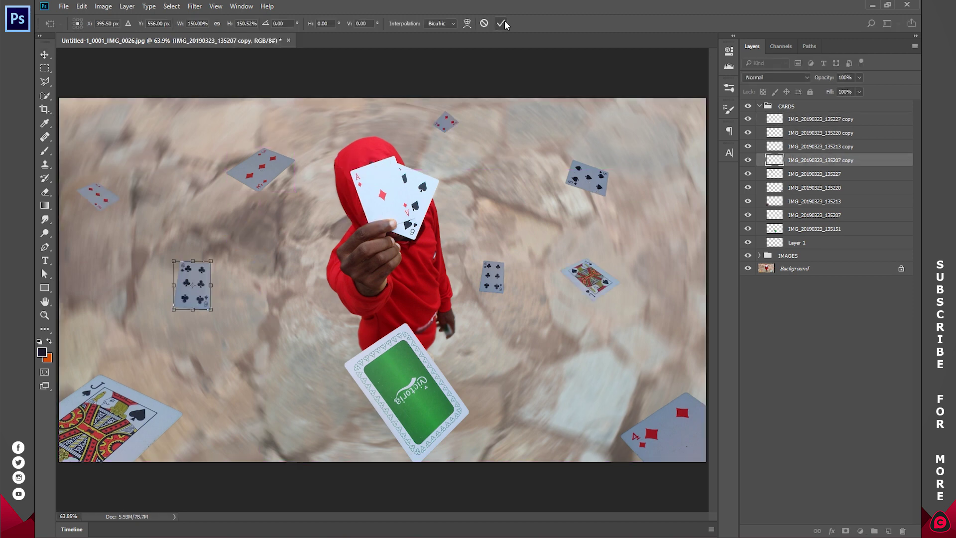
pyautogui.click(500, 23)
pyautogui.click(828, 412)
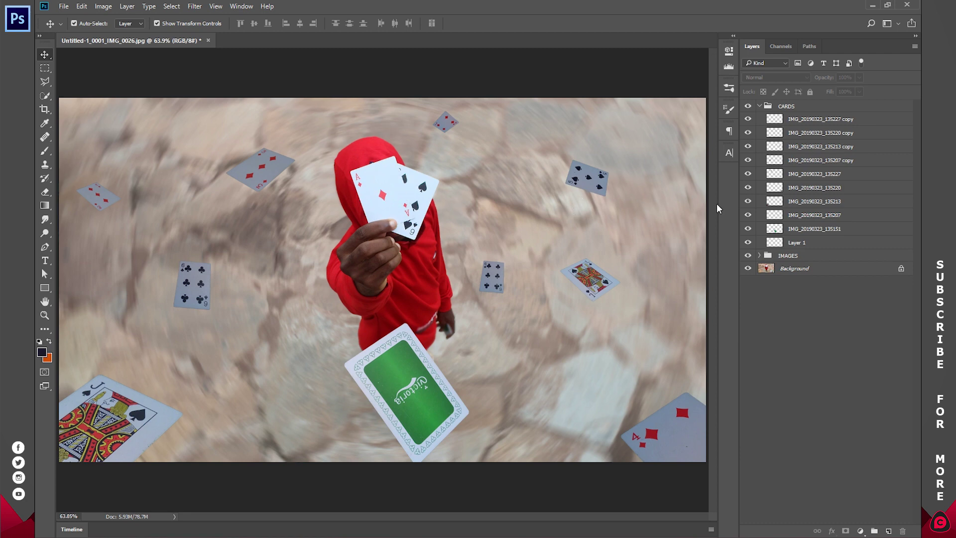
# Load the spade card's outline and add an Exposure adjustment masked to it
pyautogui.click(815, 244)
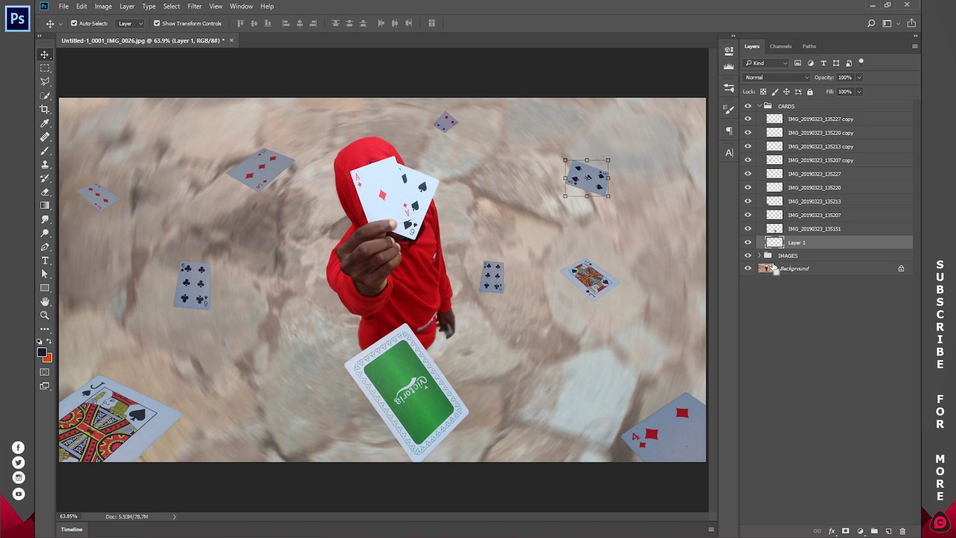
pyautogui.moveTo(774, 269); pyautogui.dragTo(777, 244)
pyautogui.keyDown('ctrl'); pyautogui.click(775, 243); pyautogui.keyUp('ctrl')
pyautogui.click(861, 531)
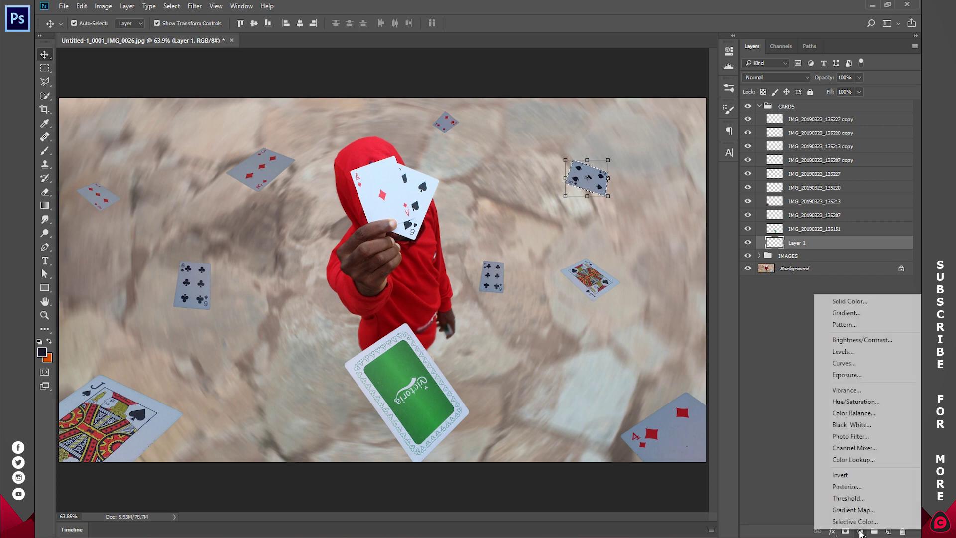
pyautogui.click(856, 381)
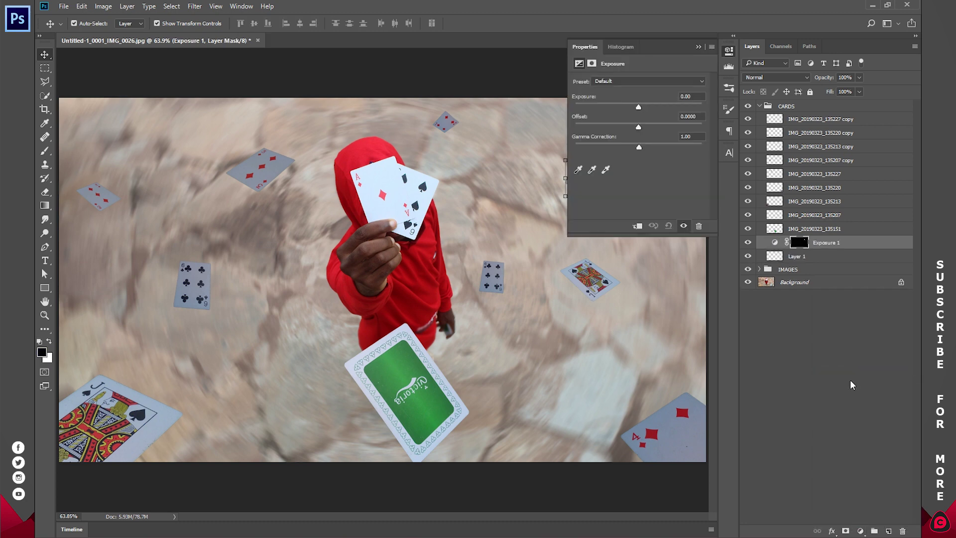
# Zoom in on the cards and set the spade card's Exposure to +1.60
pyautogui.press('z')
pyautogui.click(544, 261)
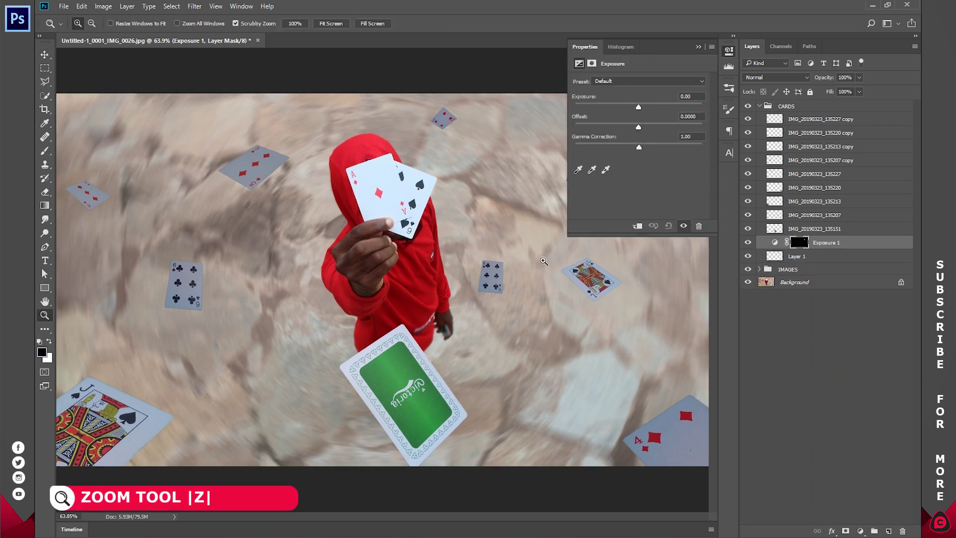
pyautogui.click(543, 261)
pyautogui.moveTo(543, 261); pyautogui.dragTo(473, 352)
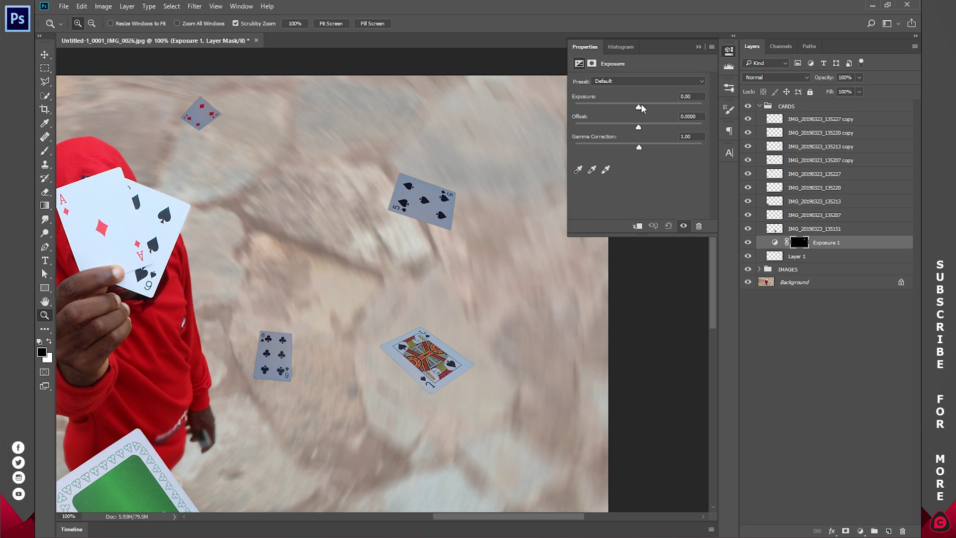
pyautogui.moveTo(639, 106); pyautogui.dragTo(655, 106)
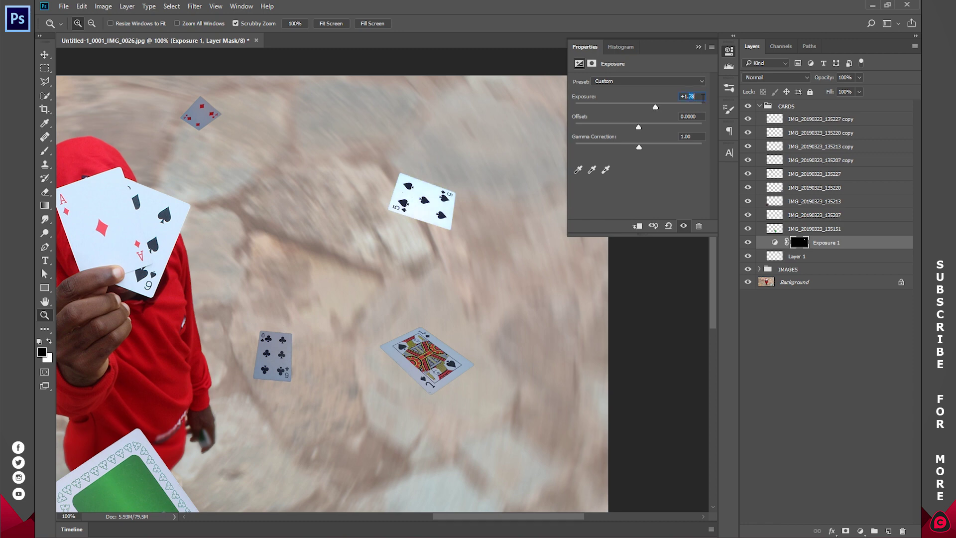
pyautogui.write('+1.60')
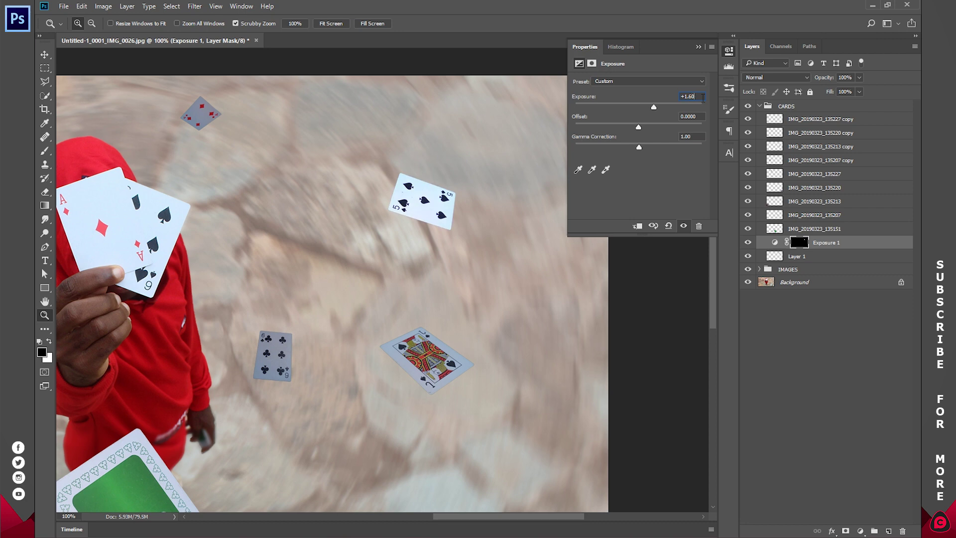
pyautogui.click(728, 51)
pyautogui.click(331, 24)
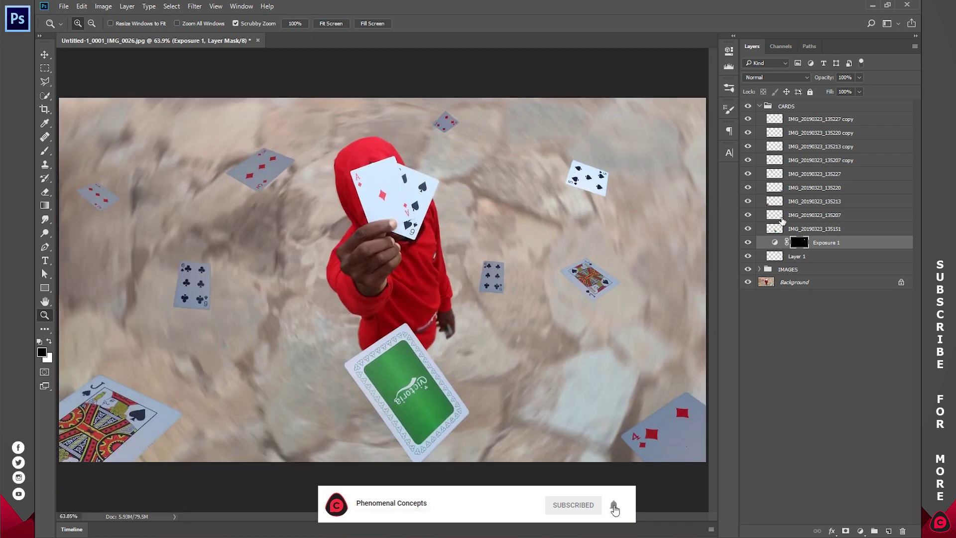
# Identify the green and clubs card layers by toggling visibility, then select IMG_20190323_135207
pyautogui.click(803, 230)
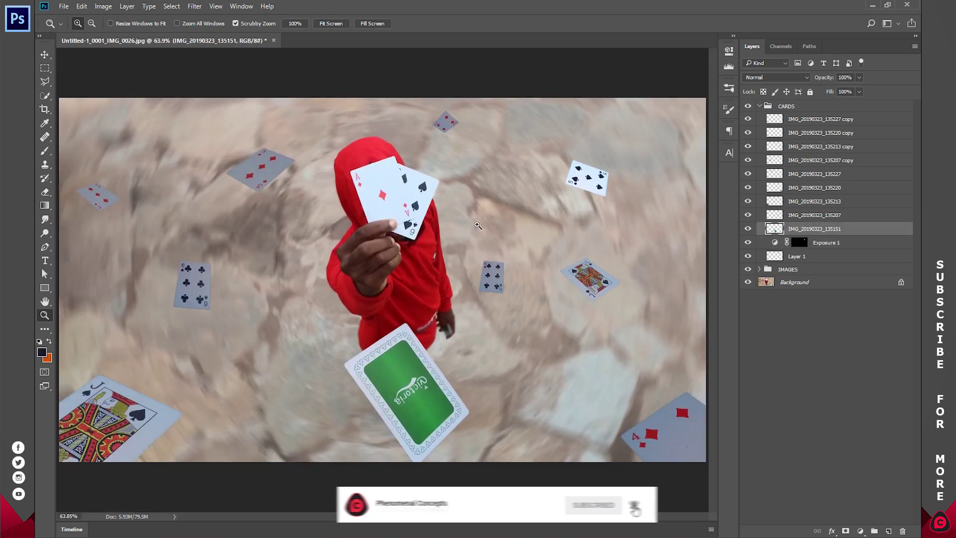
pyautogui.click(748, 230)
pyautogui.click(749, 229)
pyautogui.click(791, 205)
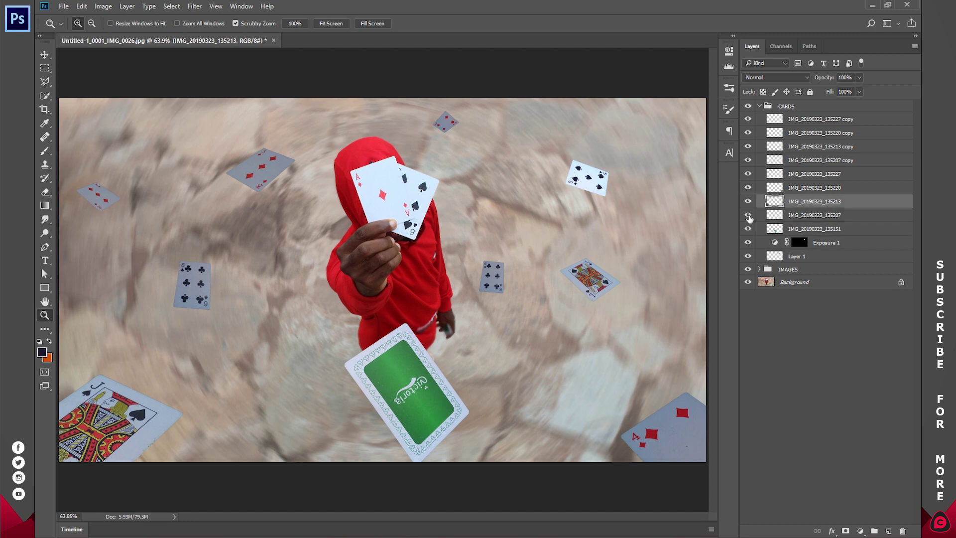
pyautogui.click(748, 215)
pyautogui.click(749, 215)
pyautogui.click(776, 217)
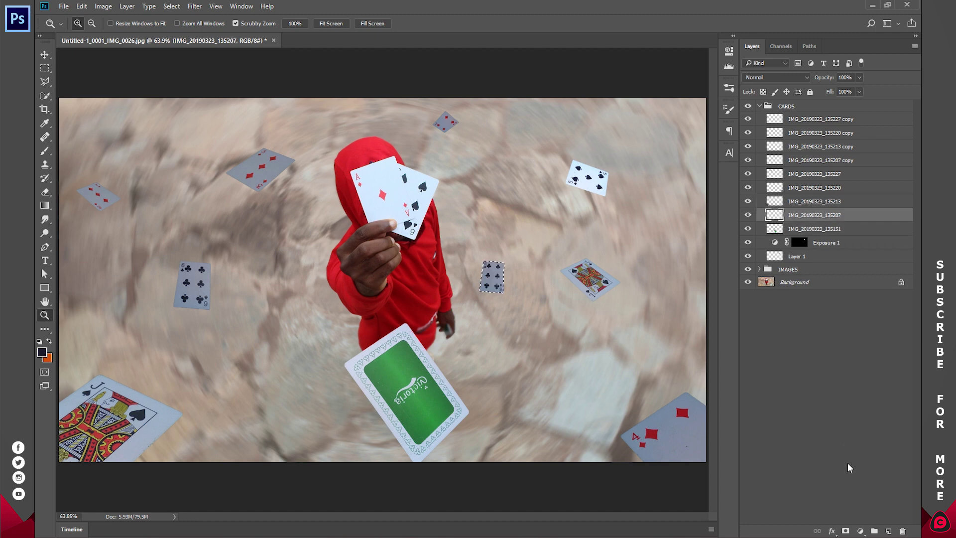
# Add Exposure adjustment layers to the remaining cards and card copies
pyautogui.click(860, 531)
pyautogui.click(847, 363)
pyautogui.click(860, 531)
pyautogui.click(846, 363)
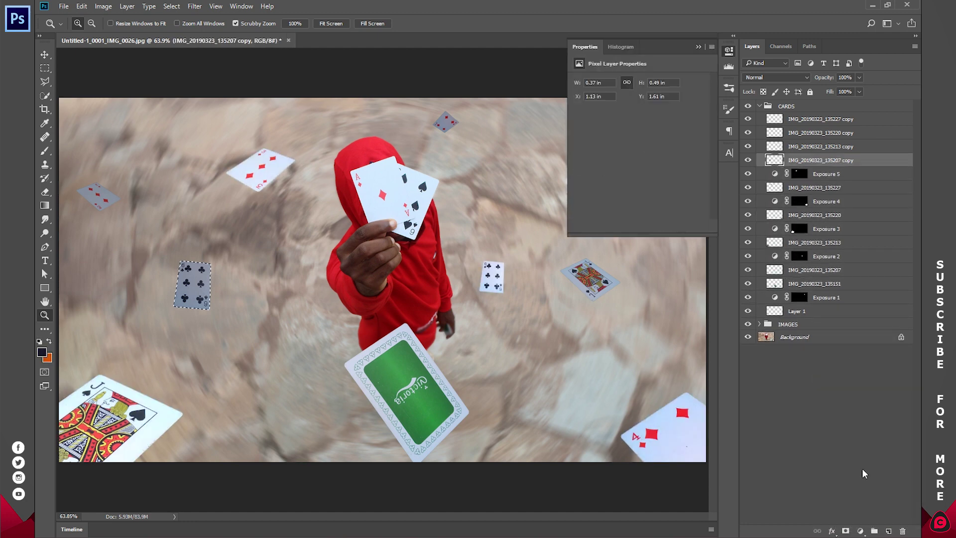
pyautogui.click(860, 530)
pyautogui.click(847, 363)
pyautogui.click(861, 531)
pyautogui.click(847, 363)
pyautogui.click(836, 364)
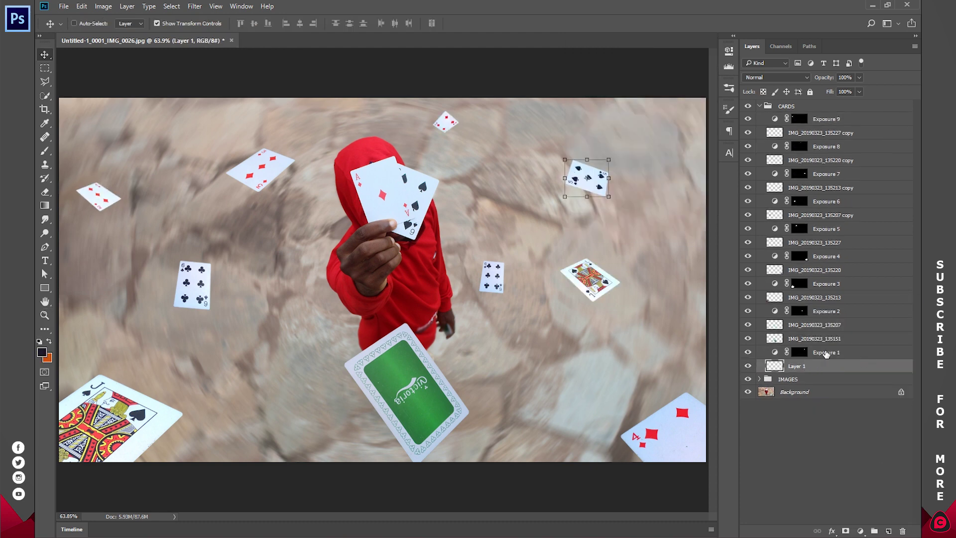
# Merge Layer 1, the clubs card and IMG_20190323_135213 with Exposure 1, 2 and 3
pyautogui.keyDown('shift'); pyautogui.click(826, 353); pyautogui.keyUp('shift')
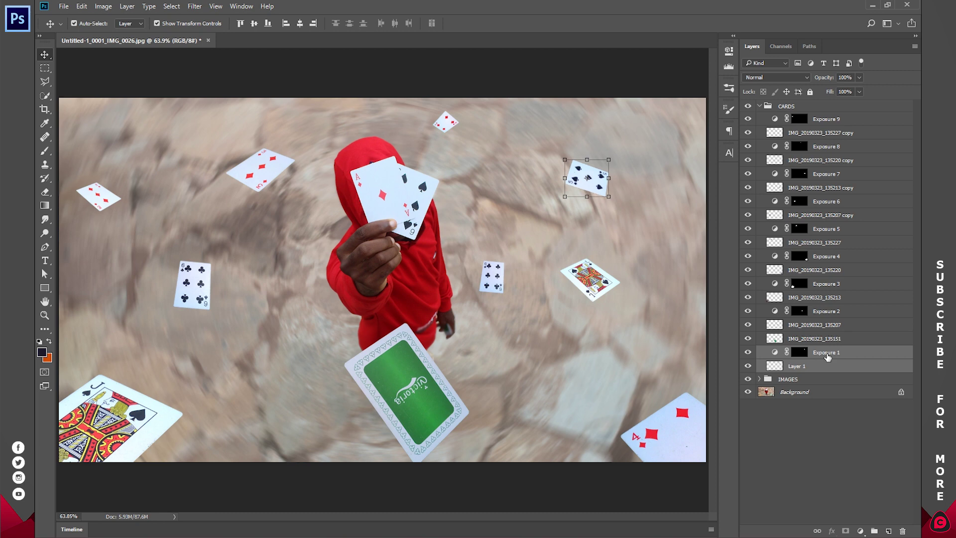
pyautogui.rightClick(826, 356)
pyautogui.click(797, 412)
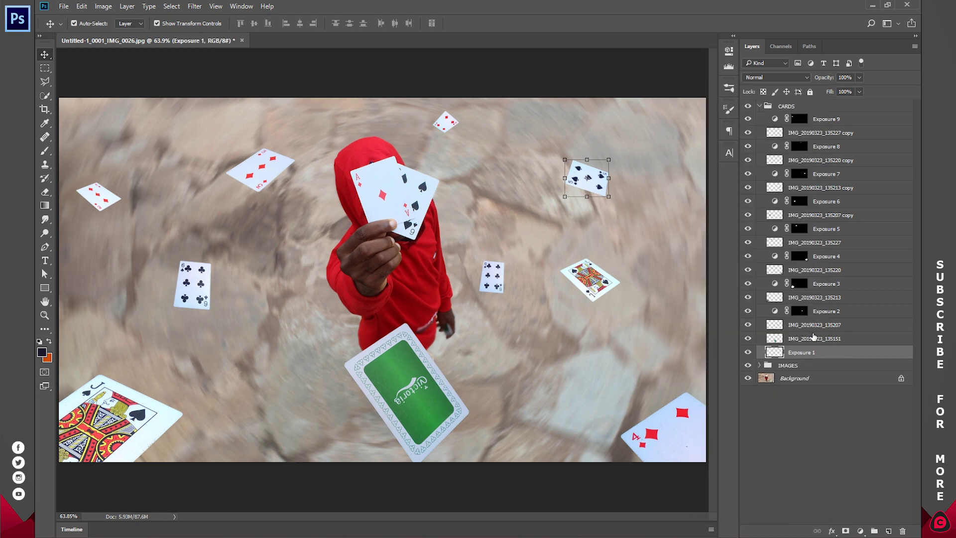
pyautogui.click(825, 327)
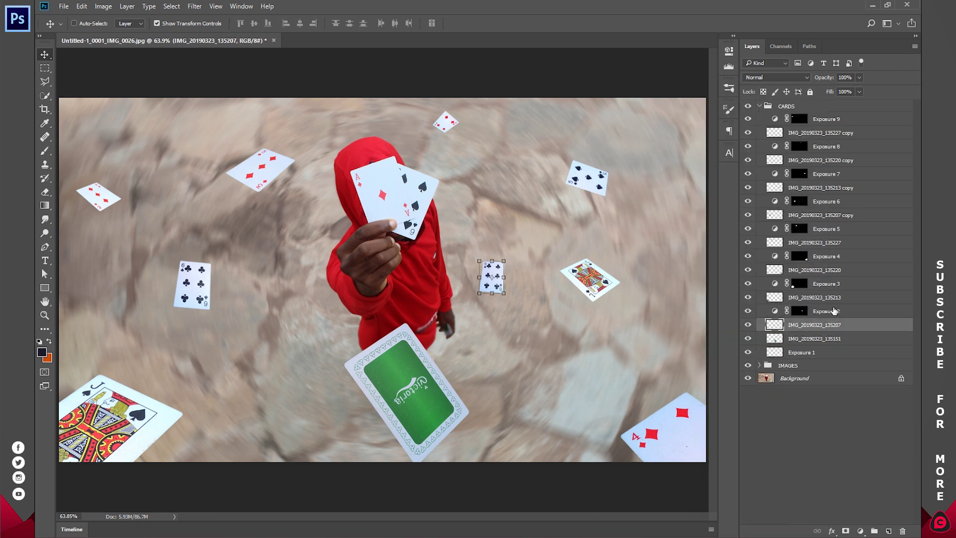
pyautogui.keyDown('ctrl'); pyautogui.click(835, 311); pyautogui.keyUp('ctrl')
pyautogui.rightClick(835, 312)
pyautogui.click(760, 411)
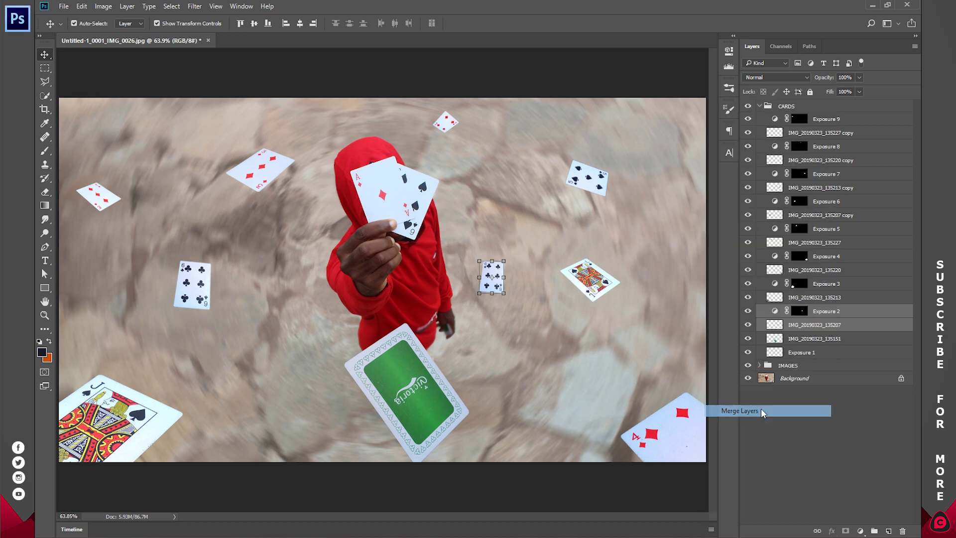
pyautogui.click(822, 297)
pyautogui.keyDown('ctrl'); pyautogui.click(827, 283); pyautogui.keyUp('ctrl')
pyautogui.rightClick(827, 283)
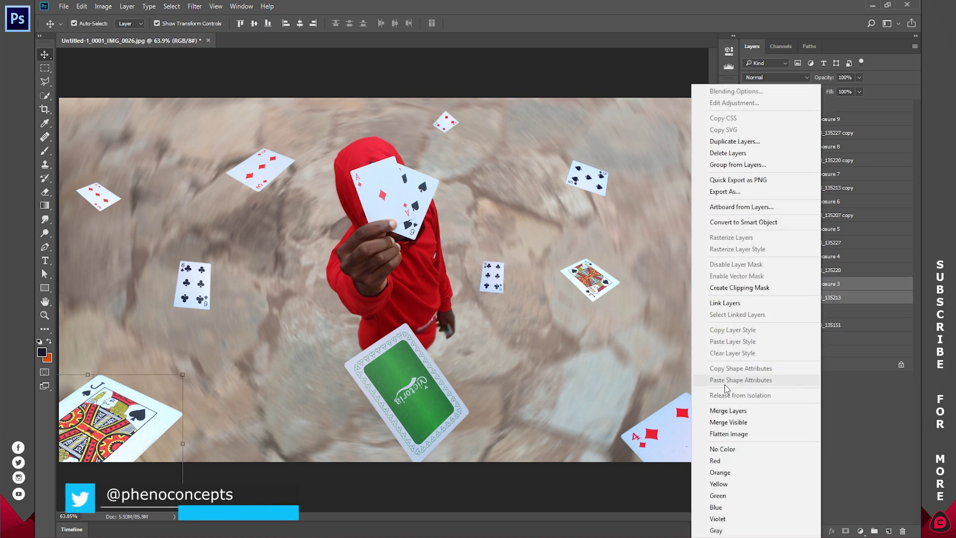
pyautogui.click(728, 411)
# Merge IMG_20190323_135220, IMG_20190323_135227 and the clubs copy with Exposure 4, 5 and 6
pyautogui.click(810, 270)
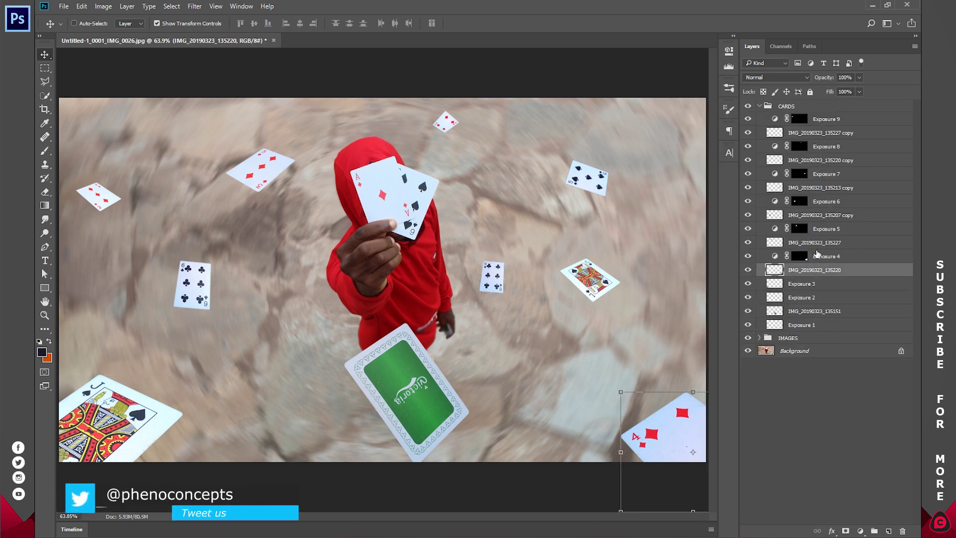
pyautogui.keyDown('ctrl'); pyautogui.click(817, 255); pyautogui.keyUp('ctrl')
pyautogui.rightClick(817, 256)
pyautogui.click(752, 411)
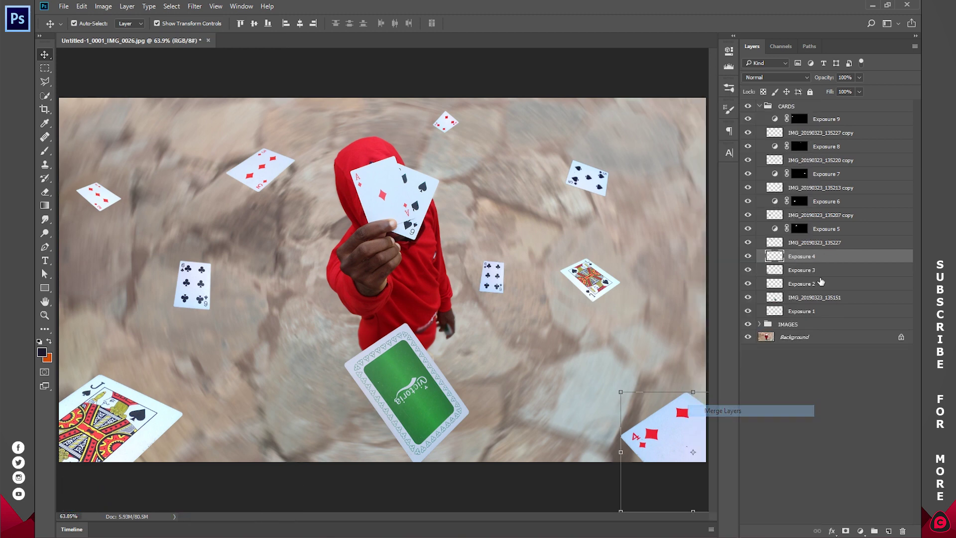
pyautogui.click(822, 243)
pyautogui.keyDown('ctrl'); pyautogui.click(822, 228); pyautogui.keyUp('ctrl')
pyautogui.rightClick(822, 229)
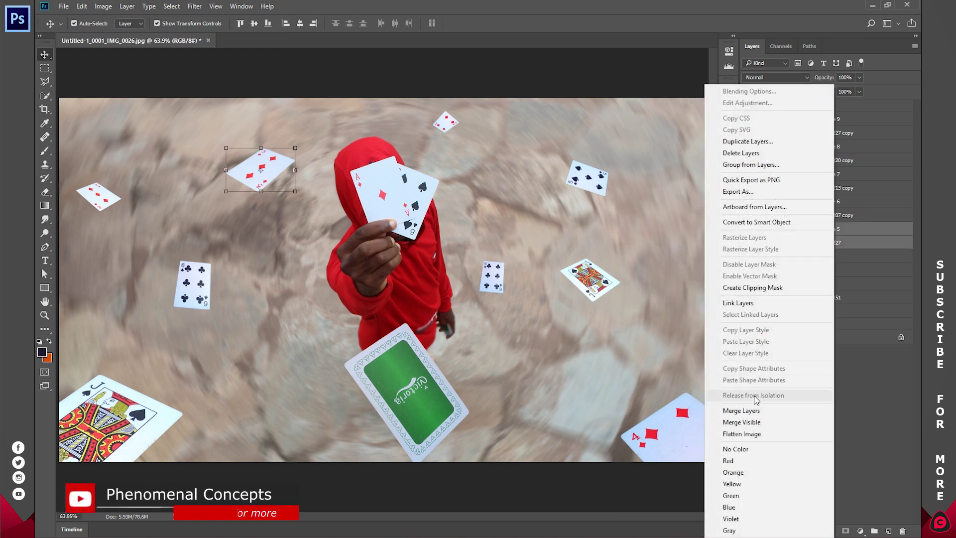
pyautogui.click(747, 411)
pyautogui.click(819, 215)
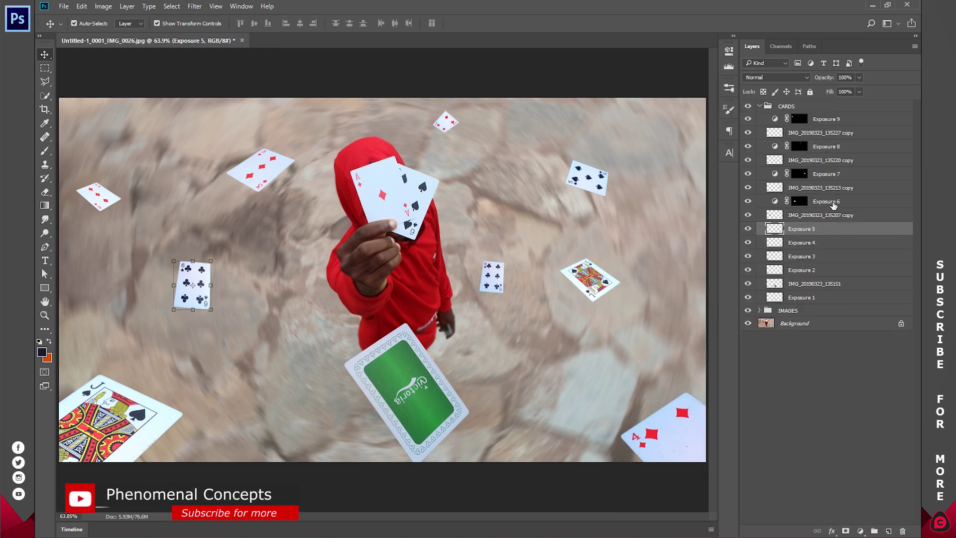
pyautogui.keyDown('ctrl'); pyautogui.click(836, 202); pyautogui.keyUp('ctrl')
pyautogui.rightClick(836, 202)
pyautogui.click(752, 410)
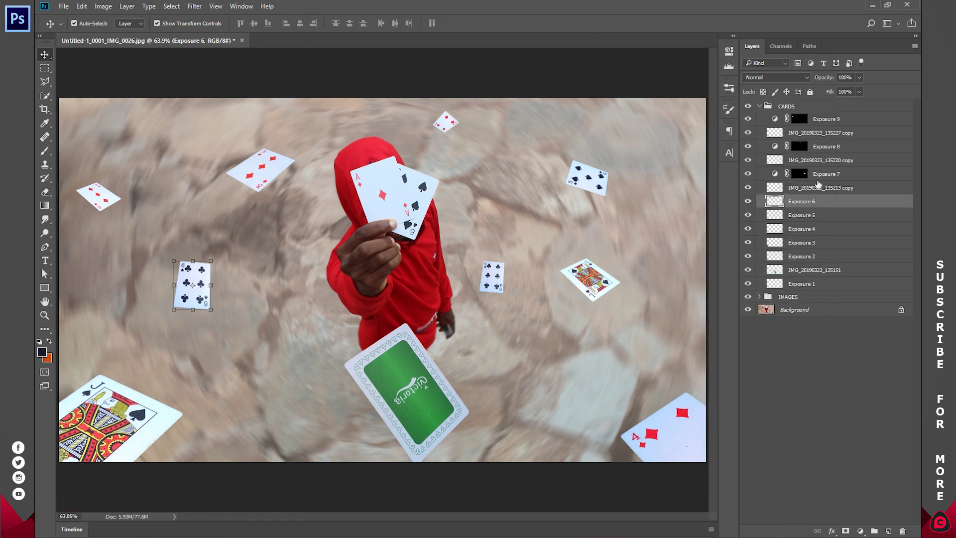
# Merge the king card and the last two cards with their exposure adjustments
pyautogui.click(819, 187)
pyautogui.keyDown('ctrl'); pyautogui.click(824, 174); pyautogui.keyUp('ctrl')
pyautogui.rightClick(824, 174)
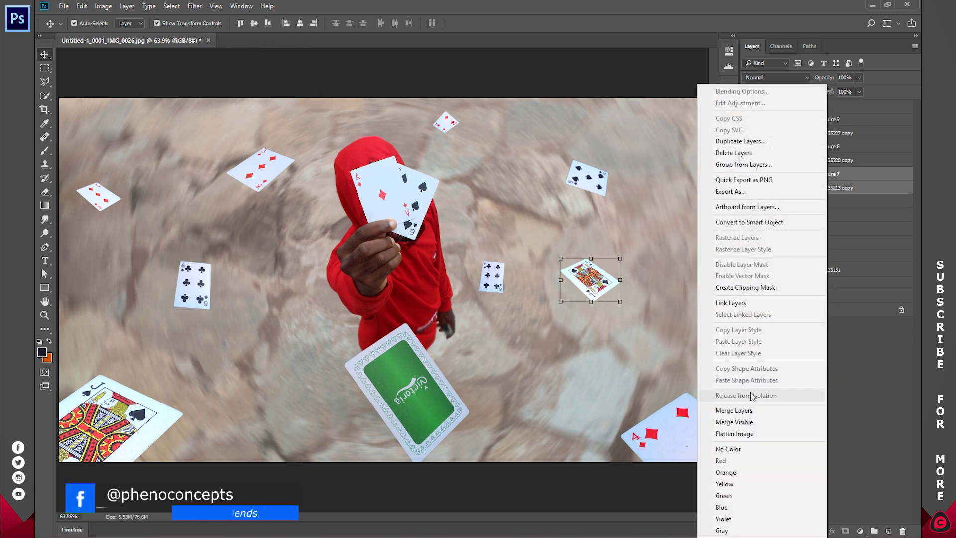
pyautogui.click(734, 410)
pyautogui.click(825, 162)
pyautogui.keyDown('ctrl'); pyautogui.click(827, 146); pyautogui.keyUp('ctrl')
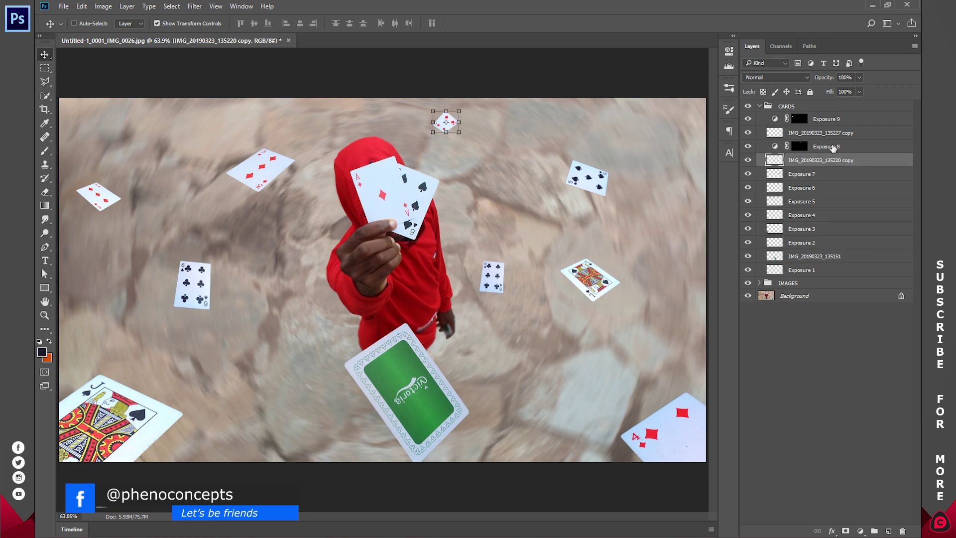
pyautogui.rightClick(827, 146)
pyautogui.click(779, 423)
pyautogui.keyDown('ctrl'); pyautogui.click(826, 118); pyautogui.keyUp('ctrl')
pyautogui.rightClick(826, 115)
pyautogui.click(779, 423)
pyautogui.click(801, 242)
# Apply a light Gaussian Blur to the selected card layer
pyautogui.click(194, 6)
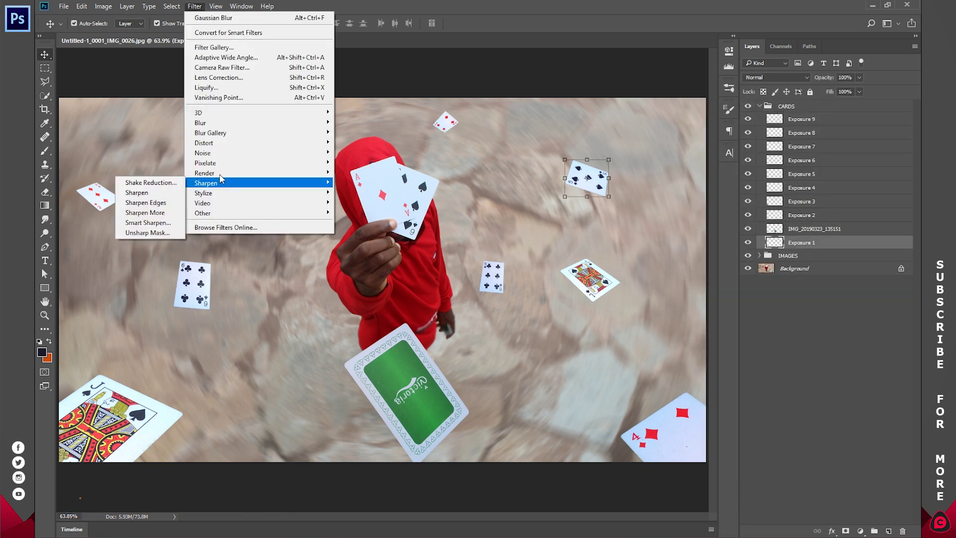
pyautogui.moveTo(224, 123)
pyautogui.click(156, 164)
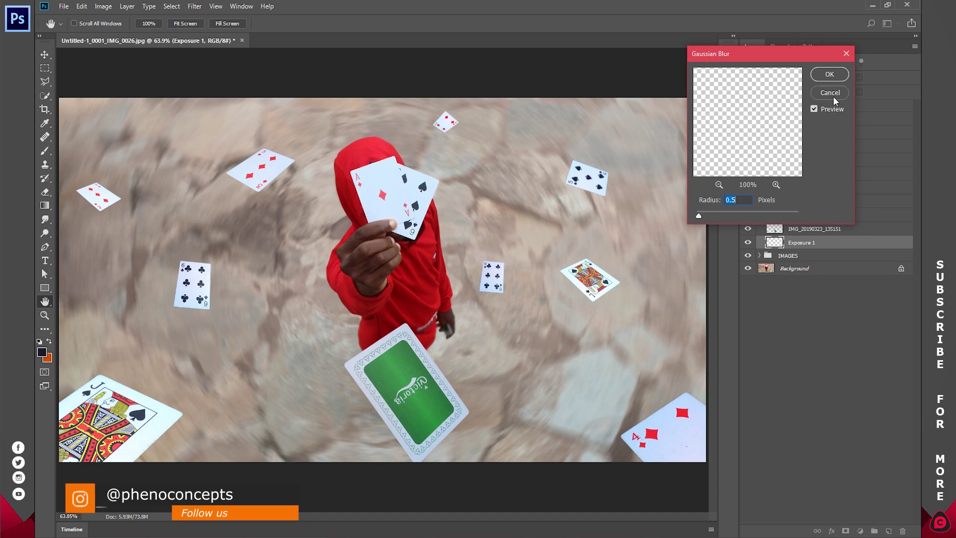
pyautogui.click(829, 75)
pyautogui.press('v')
# Blur the green-backed card's layer with a 5-pixel Gaussian Blur
pyautogui.click(773, 230)
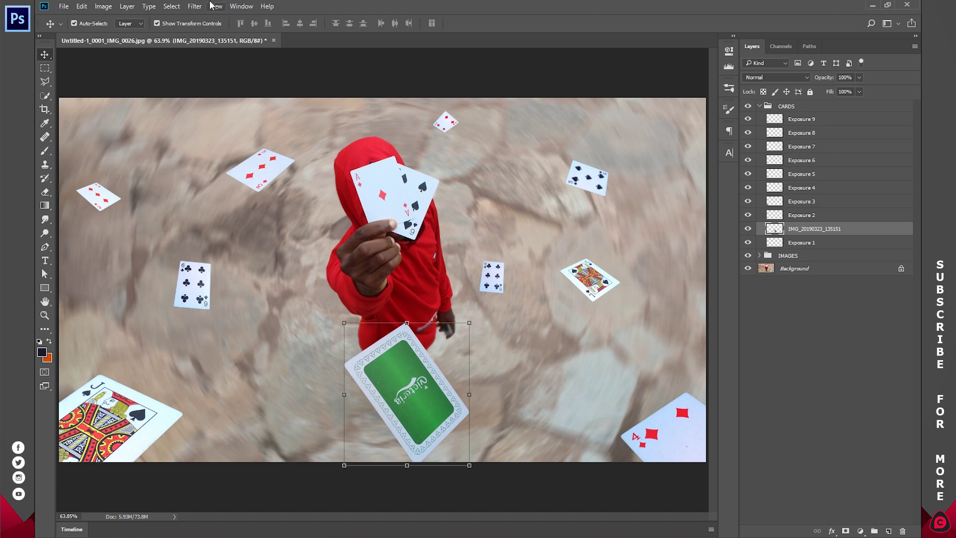
pyautogui.click(194, 6)
pyautogui.moveTo(200, 124)
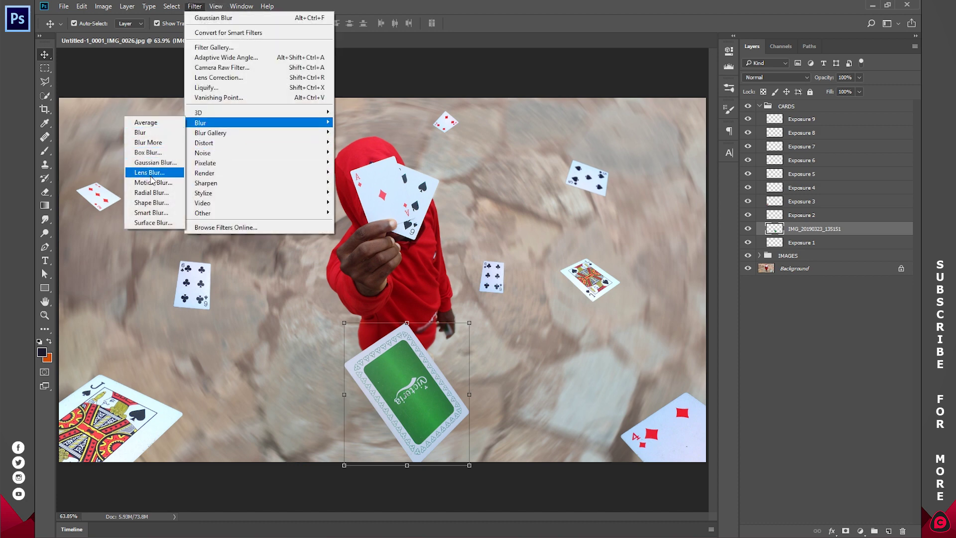
pyautogui.click(154, 163)
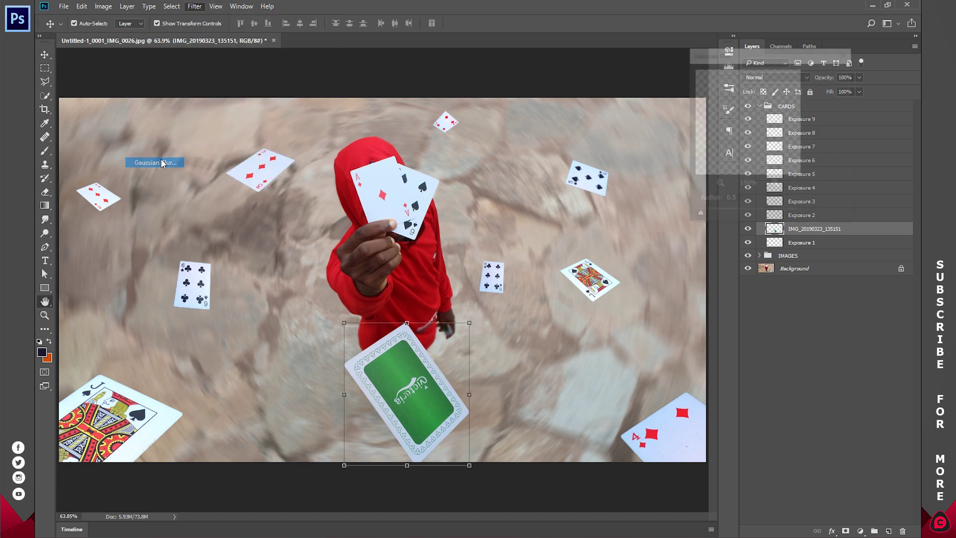
pyautogui.write('5')
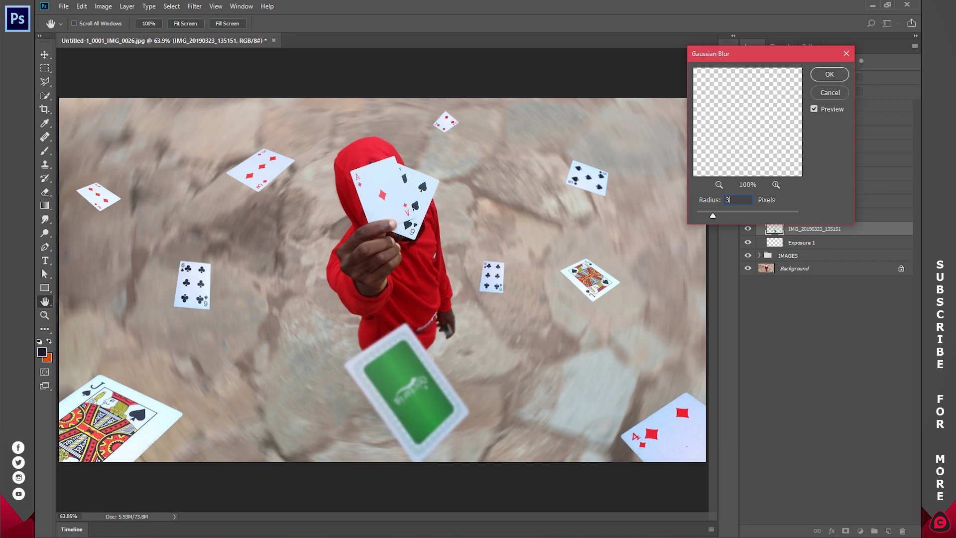
pyautogui.press('Return')
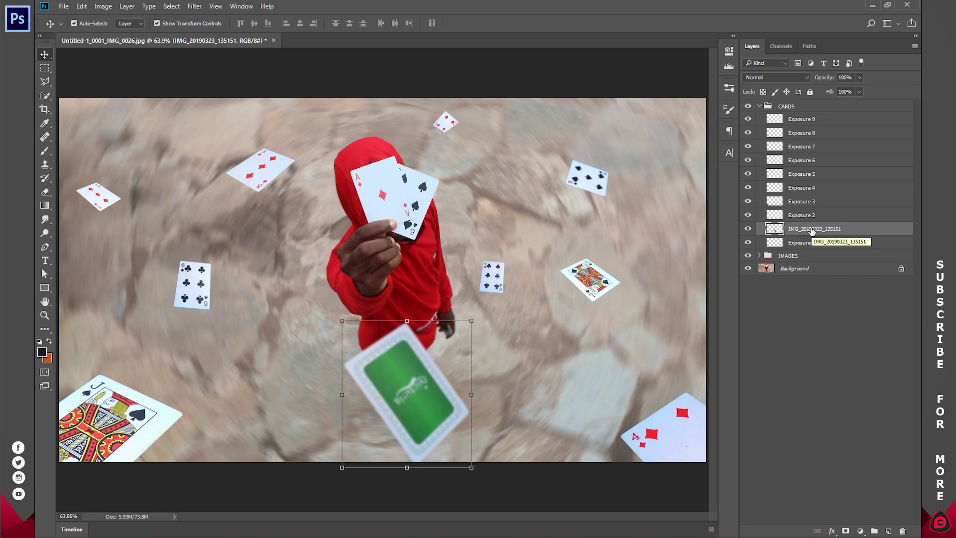
# Repeat the 5-pixel blur on the Exposure 2 card and twice on the jack card
pyautogui.click(194, 6)
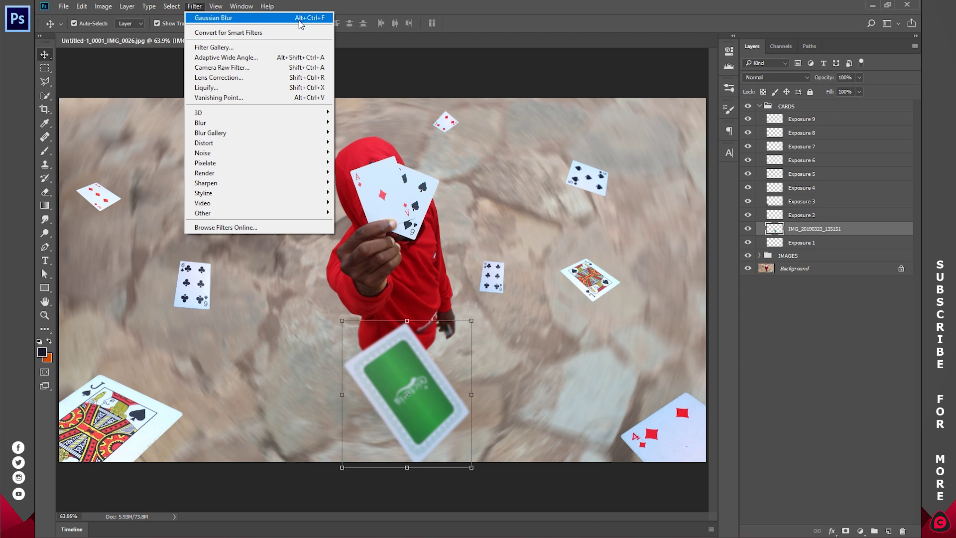
pyautogui.click(817, 312)
pyautogui.click(806, 215)
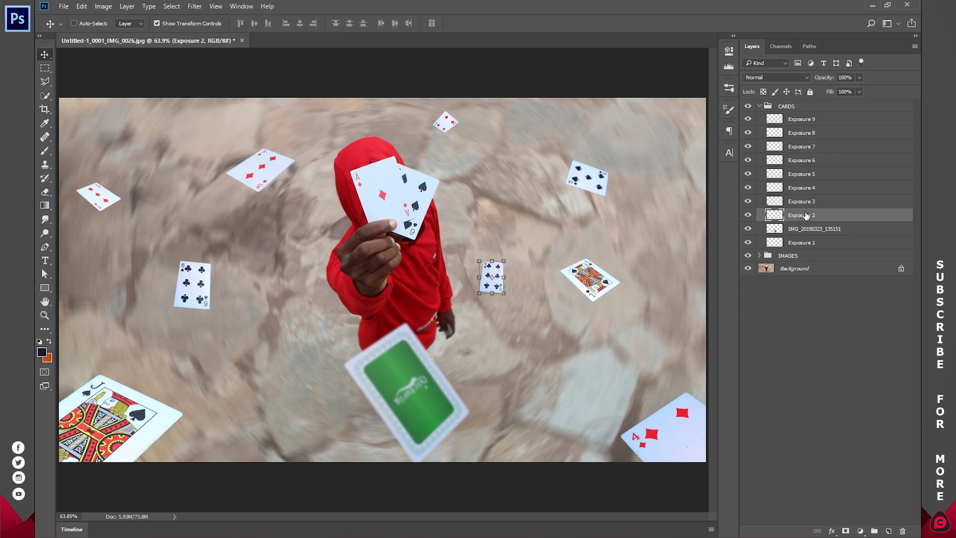
pyautogui.hotkey('ctrl', 'f')
pyautogui.click(806, 201)
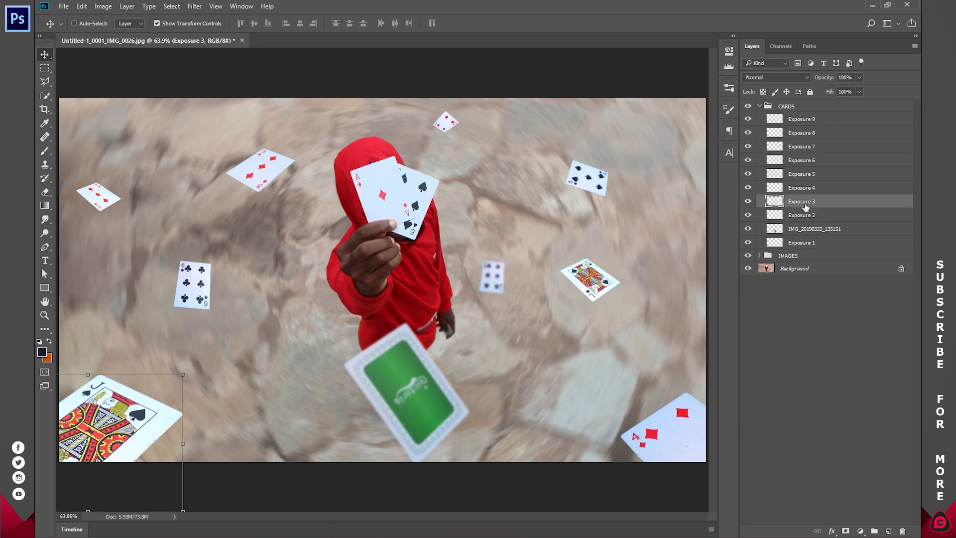
pyautogui.hotkey('ctrl', 'f')
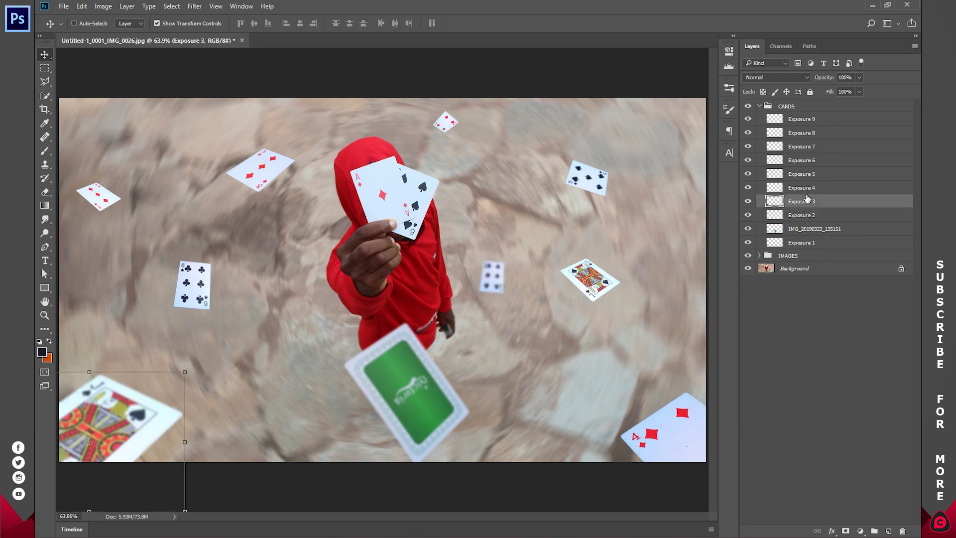
pyautogui.press('ctrl')
pyautogui.hotkey('ctrl', 'f')
pyautogui.hotkey('ctrl', 'f')
# Repeat the blur on the bottom-right ace, five of diamonds and six of clubs cards
pyautogui.click(798, 189)
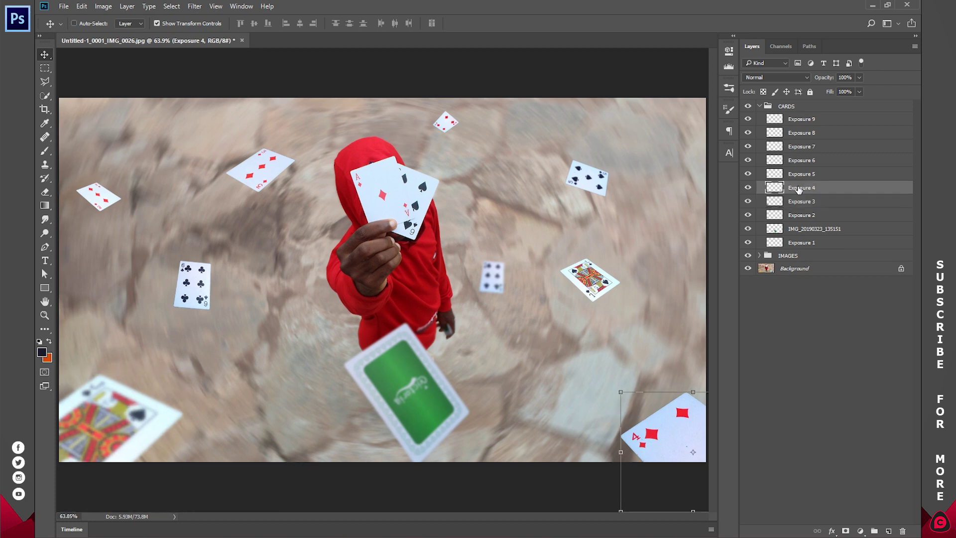
pyautogui.hotkey('ctrl', 'f')
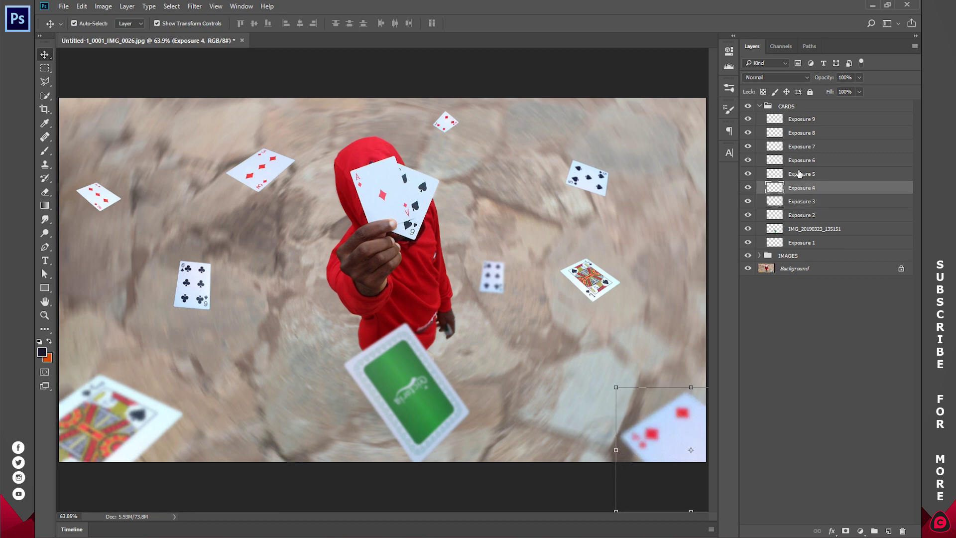
pyautogui.click(799, 173)
pyautogui.hotkey('ctrl', 'f')
pyautogui.click(800, 160)
pyautogui.hotkey('ctrl', 'f')
# Check the king and Exposure 9 card layers, then collapse the CARDS group
pyautogui.click(800, 148)
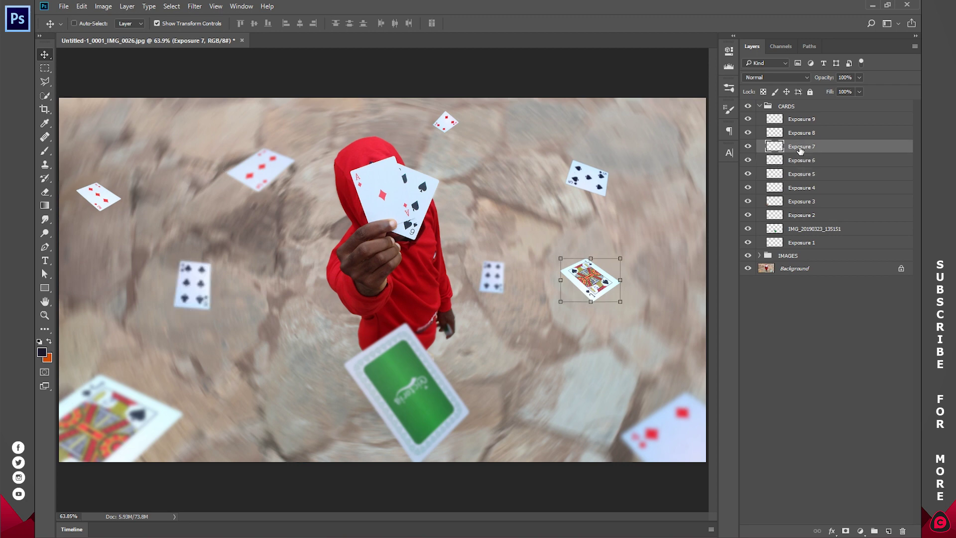
pyautogui.click(795, 147)
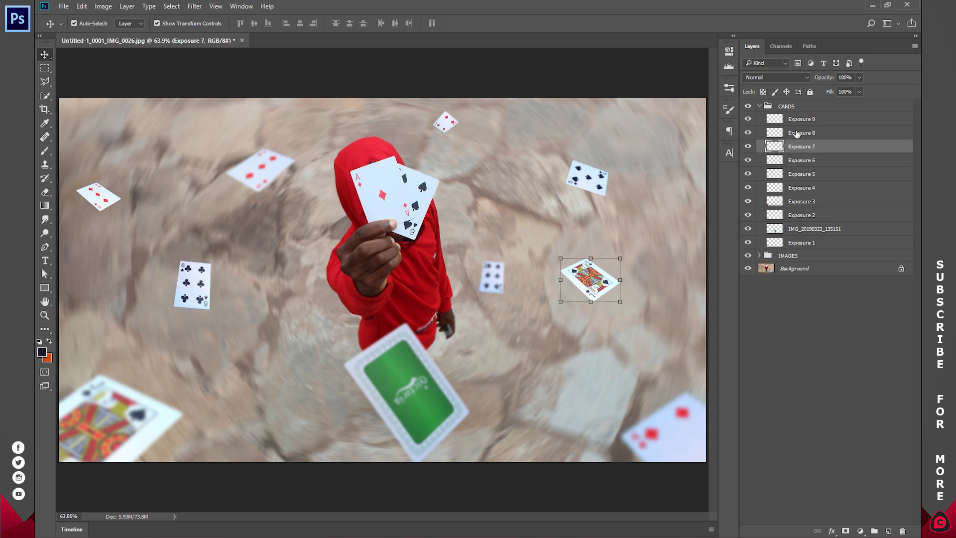
pyautogui.click(801, 119)
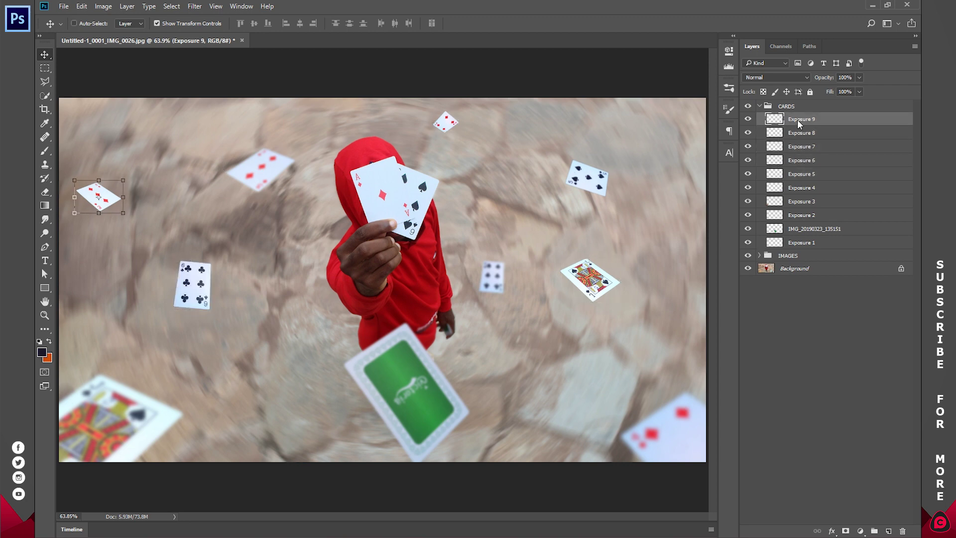
pyautogui.press('z')
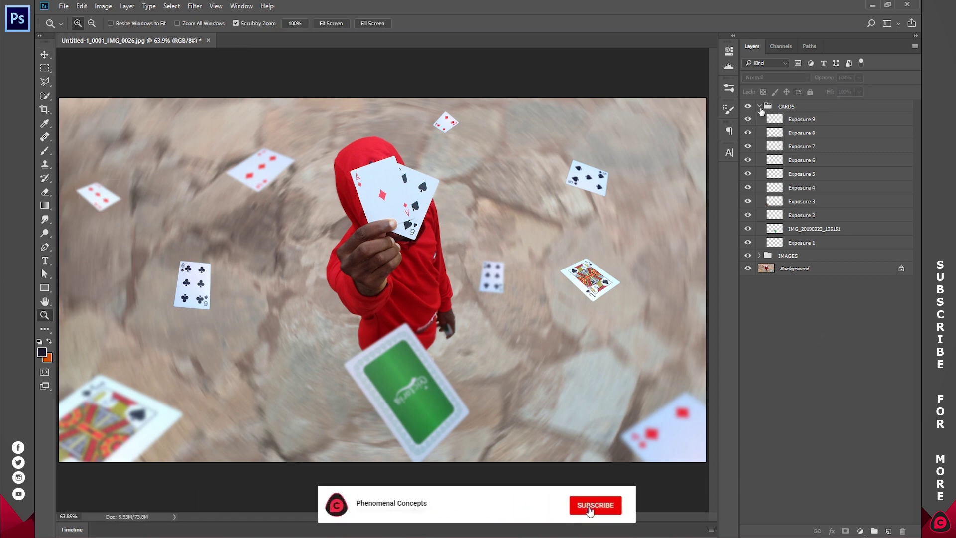
pyautogui.click(759, 106)
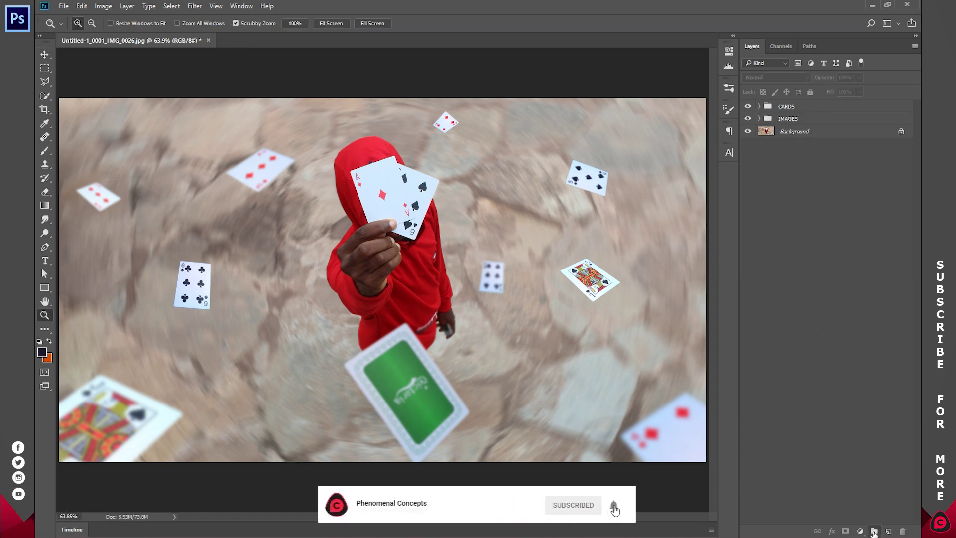
# Create a new layer group named EFFECTS
pyautogui.click(874, 531)
pyautogui.doubleClick(791, 107)
pyautogui.write('EFFECTS')
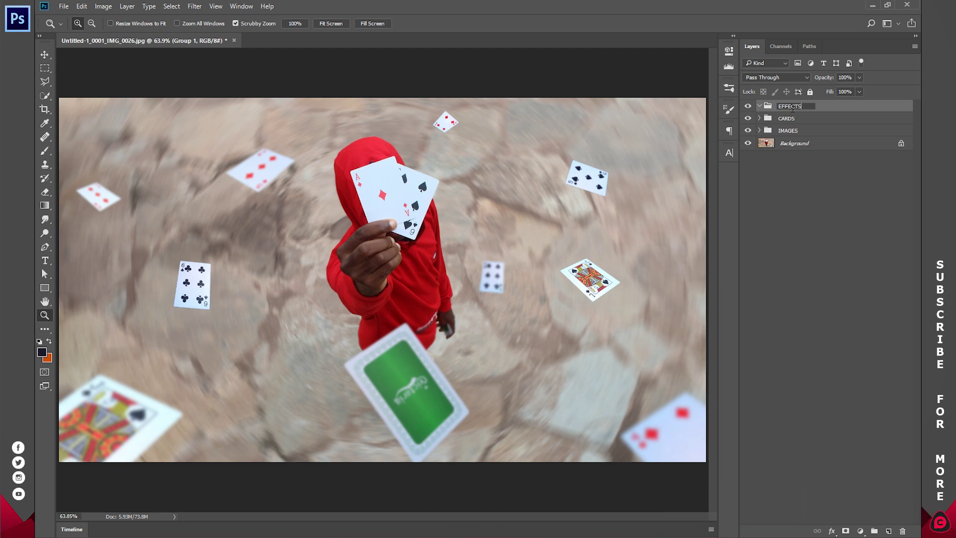
pyautogui.press('Return')
pyautogui.click(752, 394)
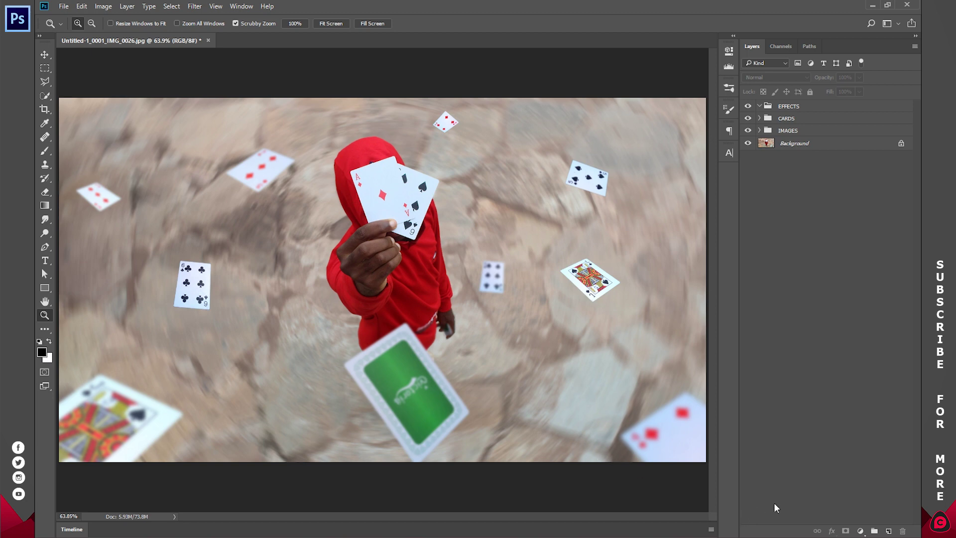
# Add a linear Gradient Fill layer with the dark part dragged mostly below the photo
pyautogui.click(861, 530)
pyautogui.click(866, 311)
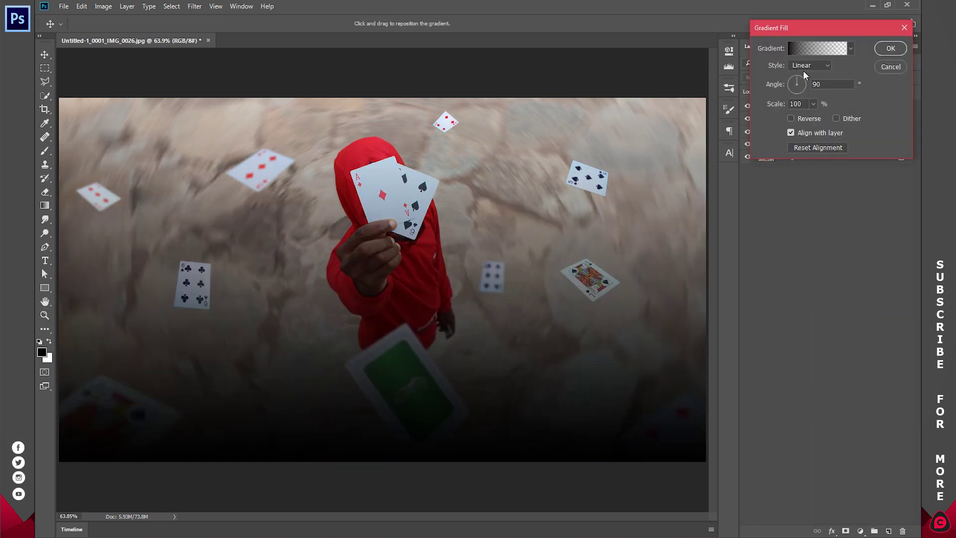
pyautogui.moveTo(417, 203); pyautogui.dragTo(404, 355)
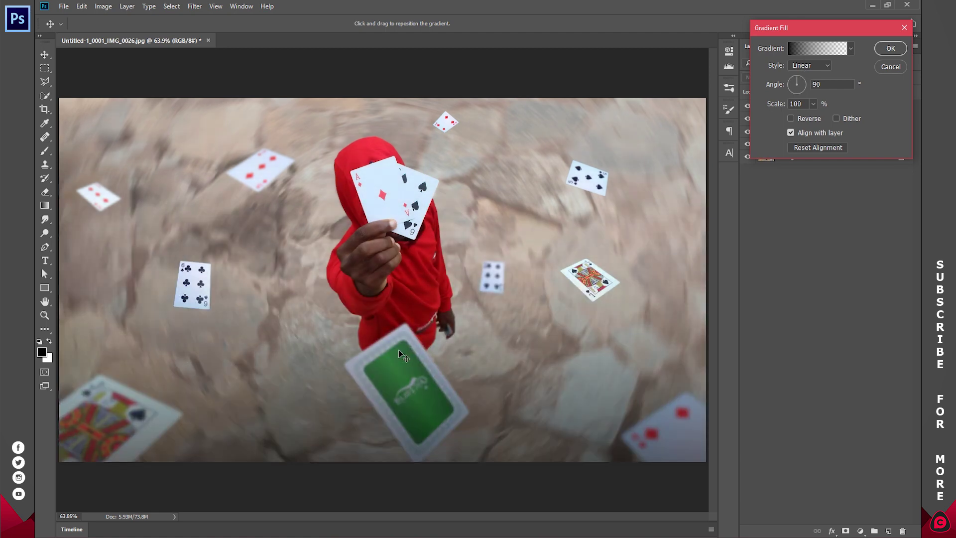
pyautogui.moveTo(413, 249); pyautogui.dragTo(427, 393)
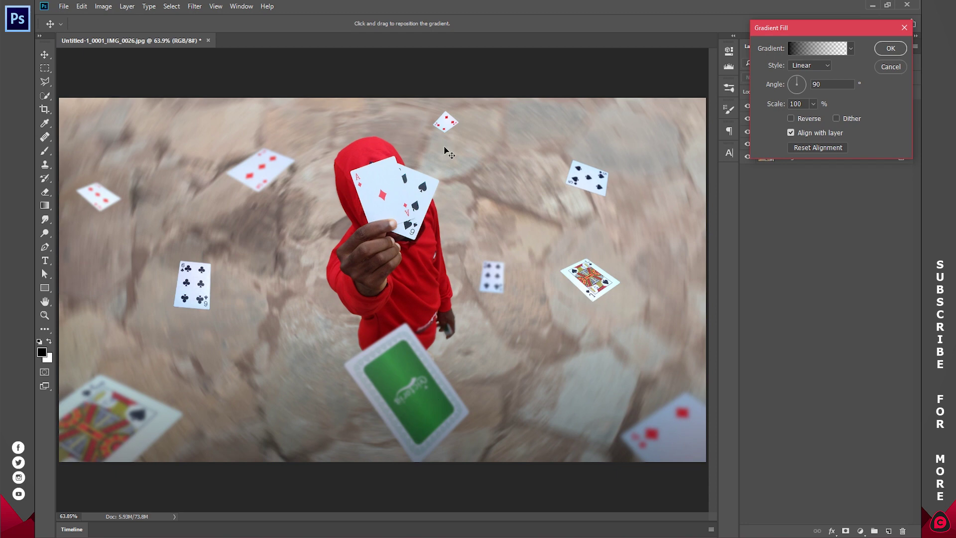
pyautogui.click(890, 50)
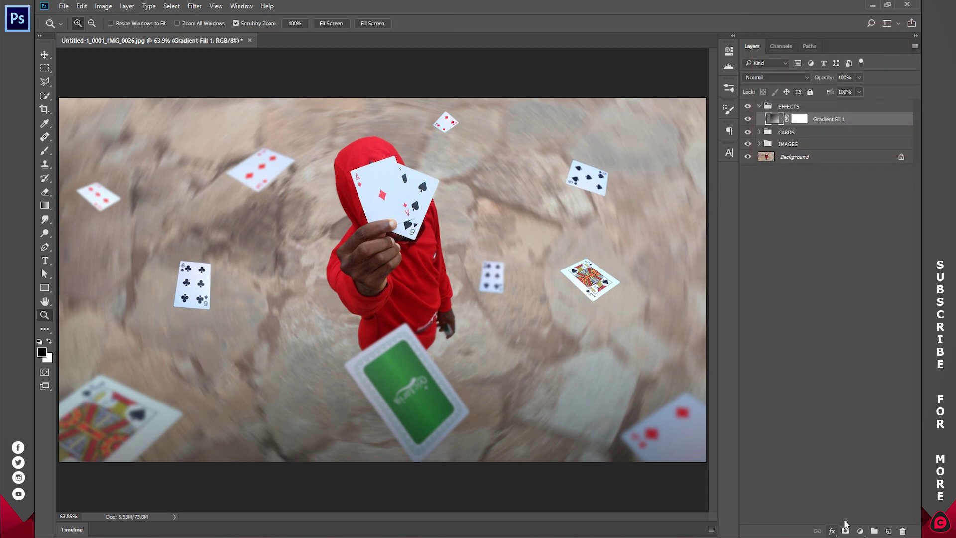
# Add Gradient Fill 2 as a reversed radial gradient scaled to 1000%
pyautogui.click(860, 531)
pyautogui.click(856, 310)
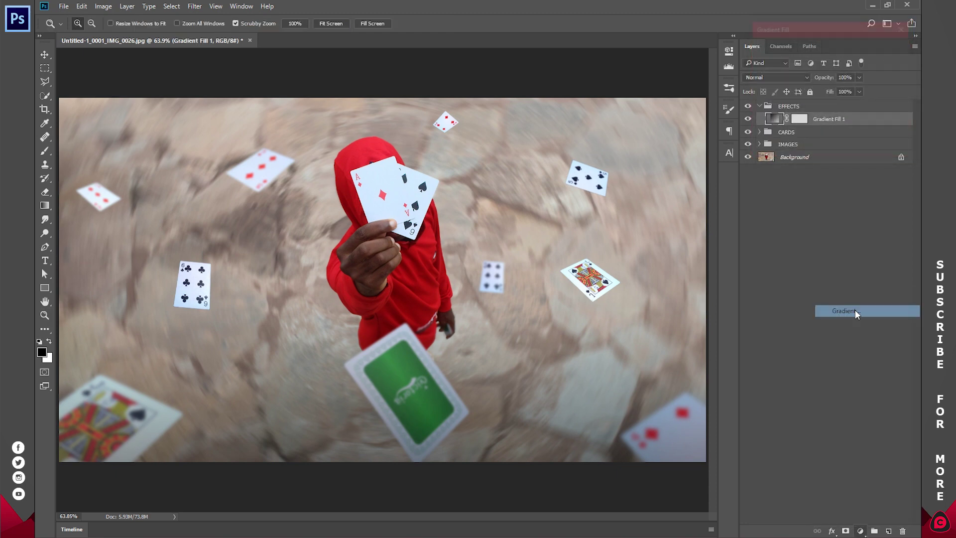
pyautogui.click(798, 65)
pyautogui.click(799, 83)
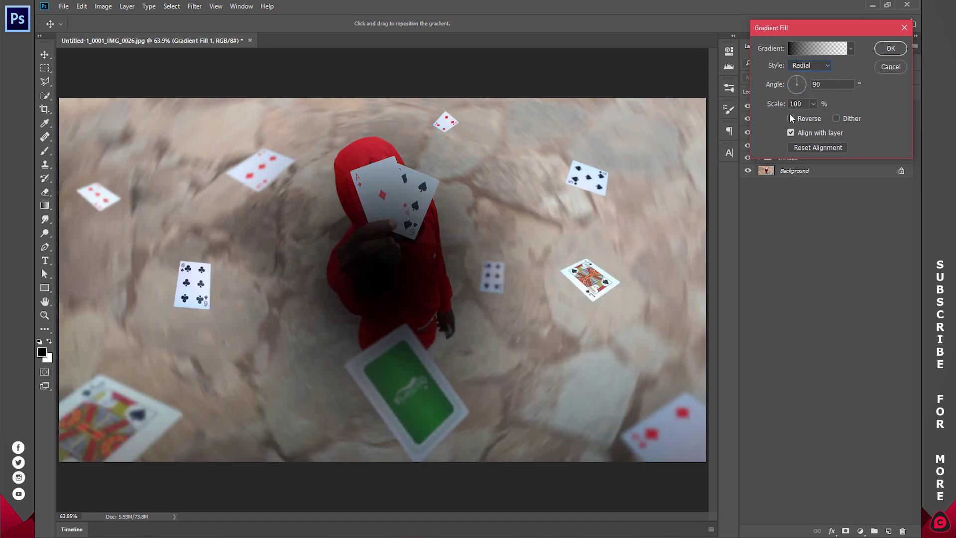
pyautogui.click(791, 118)
pyautogui.click(814, 103)
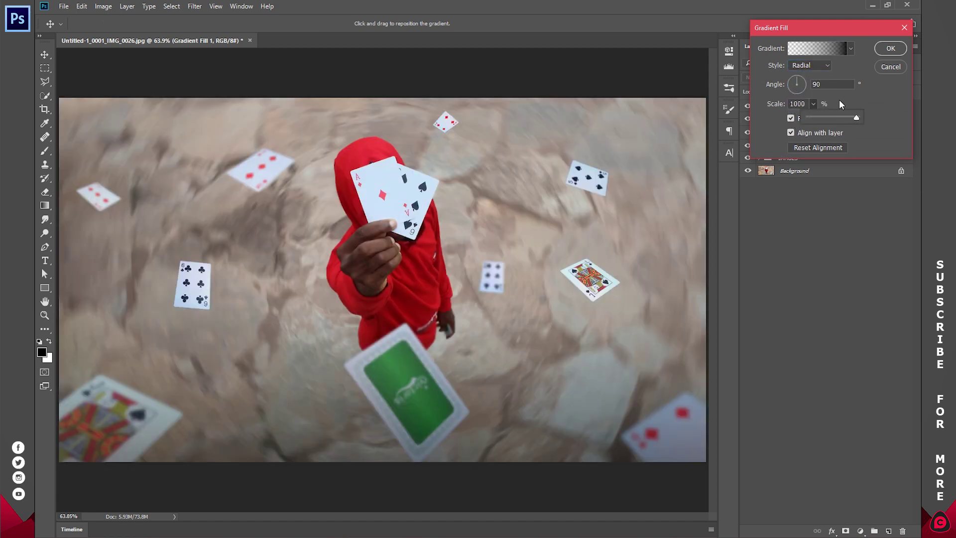
pyautogui.click(841, 104)
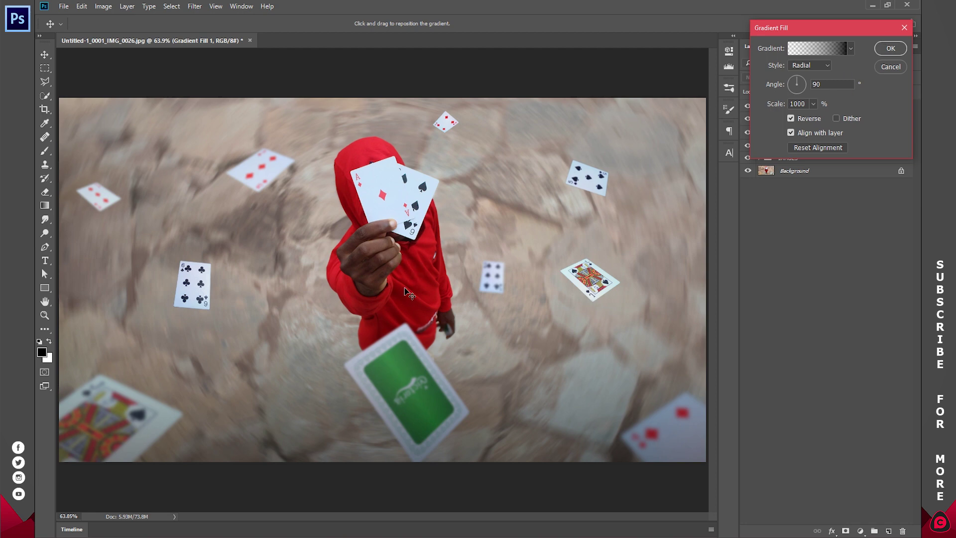
pyautogui.press('Return')
# Add a third gradient fill layer starting from the Foreground to Background preset
pyautogui.click(860, 531)
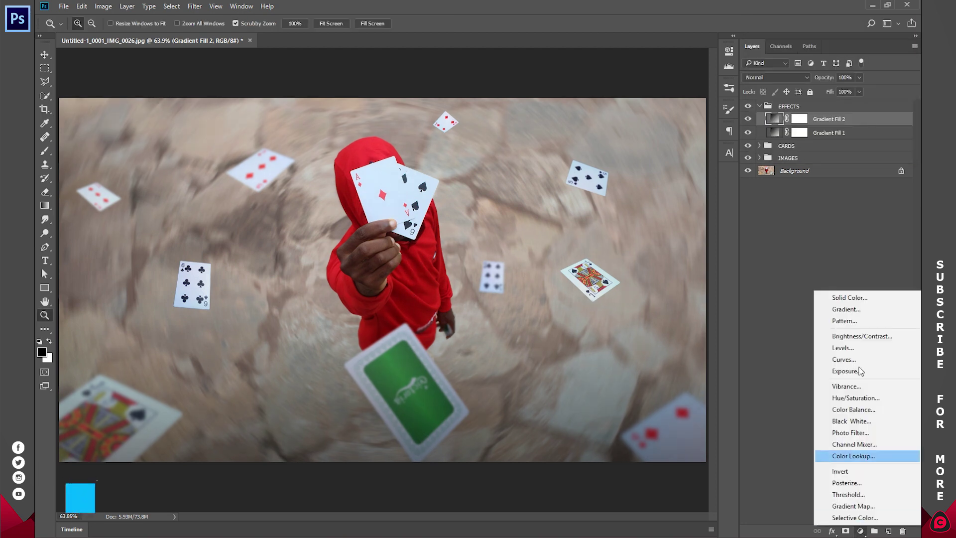
pyautogui.click(854, 307)
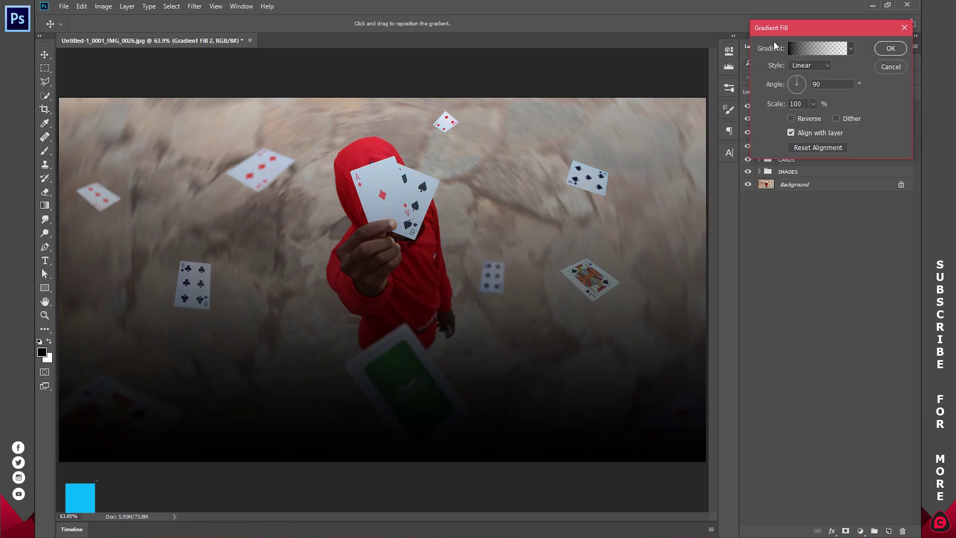
pyautogui.click(802, 45)
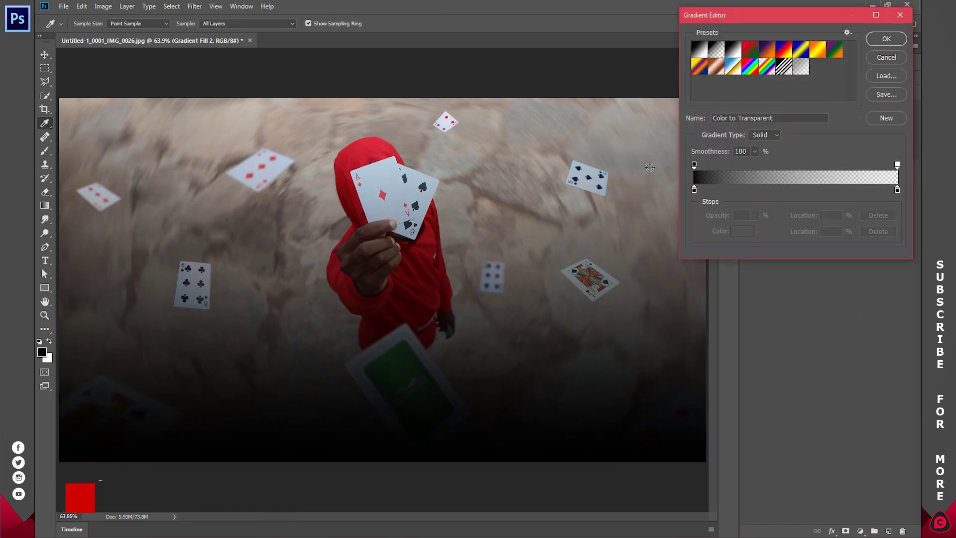
pyautogui.click(700, 49)
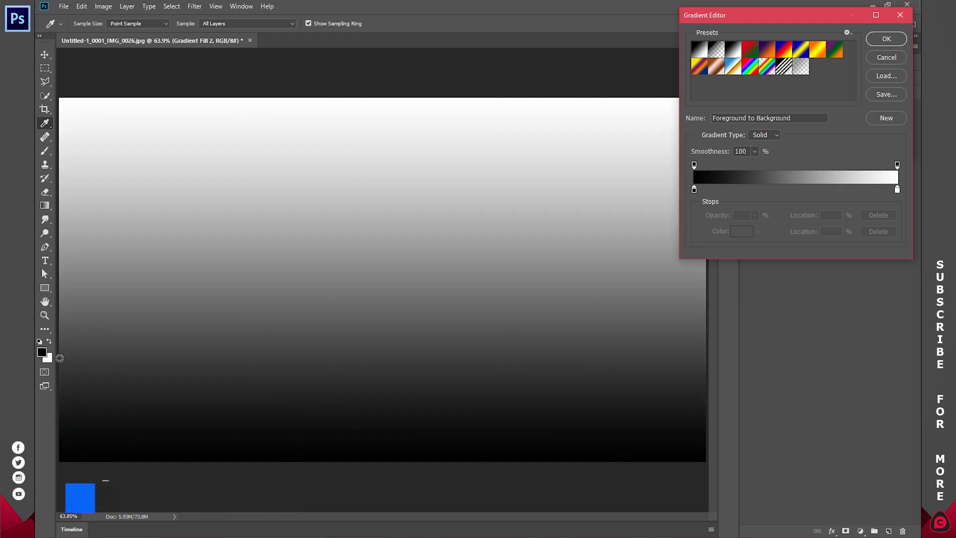
# Set the gradient's left stop to a dark purple (490380)
pyautogui.doubleClick(694, 190)
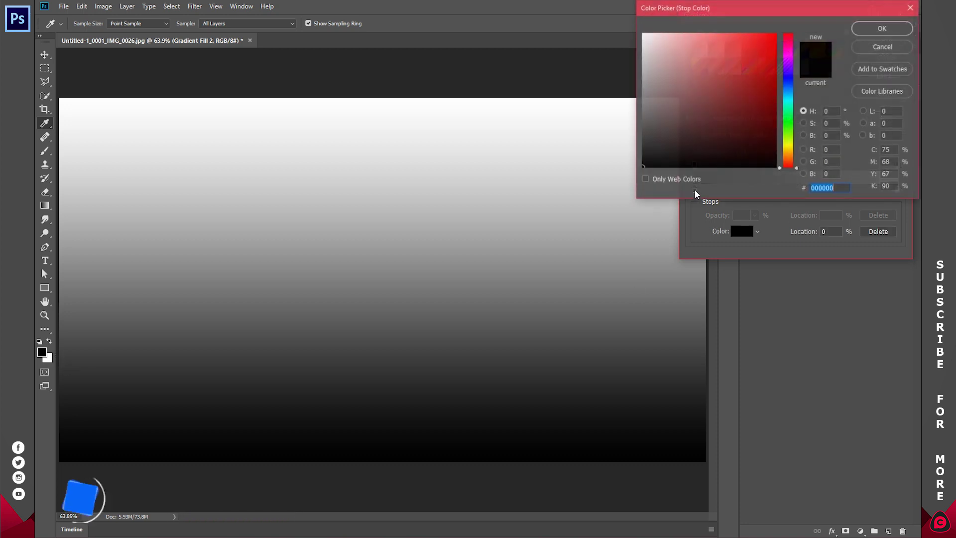
pyautogui.click(762, 65)
pyautogui.moveTo(788, 64)
pyautogui.mouseDown()
pyautogui.moveTo(791, 48)
pyautogui.moveTo(793, 65)
pyautogui.mouseUp()
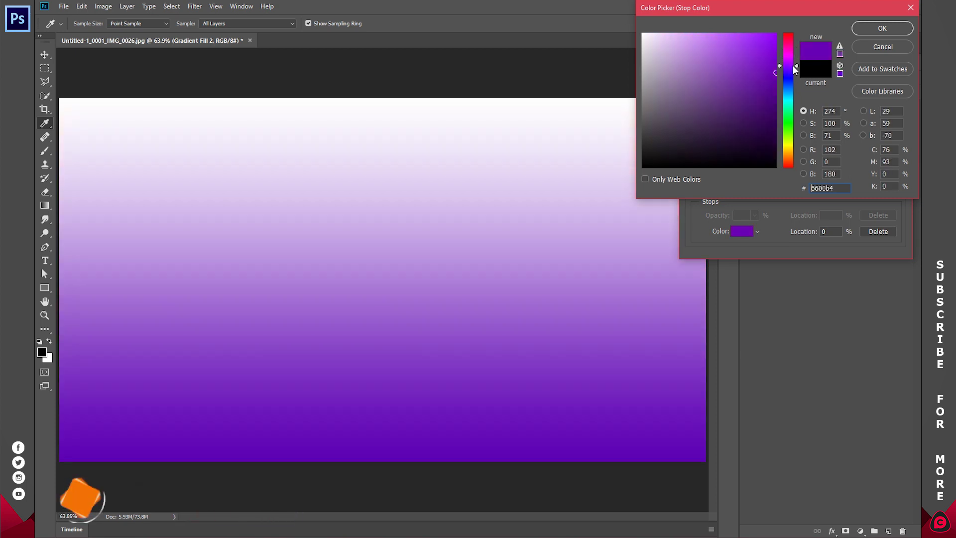
pyautogui.write('490380')
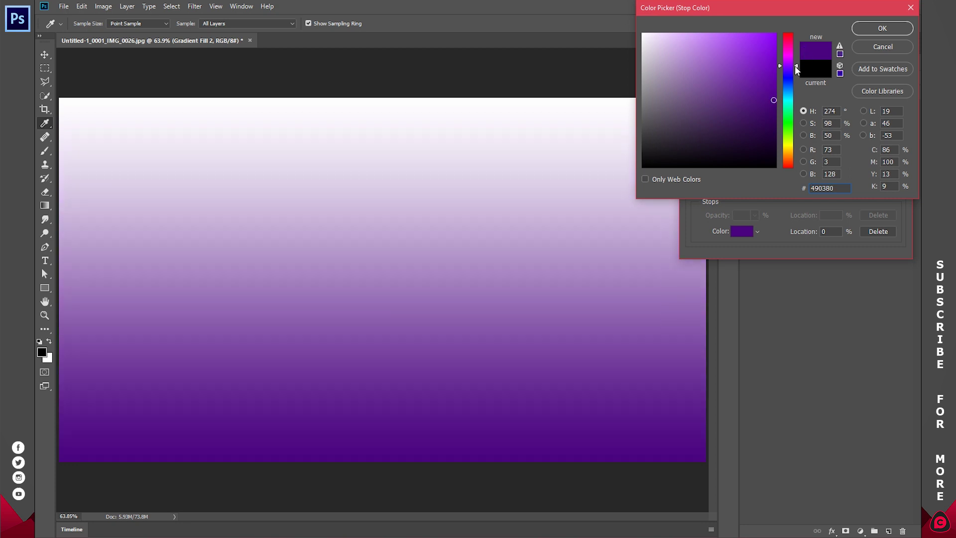
pyautogui.moveTo(795, 66)
pyautogui.mouseDown()
pyautogui.moveTo(791, 76)
pyautogui.moveTo(791, 68)
pyautogui.mouseUp()
pyautogui.click(881, 28)
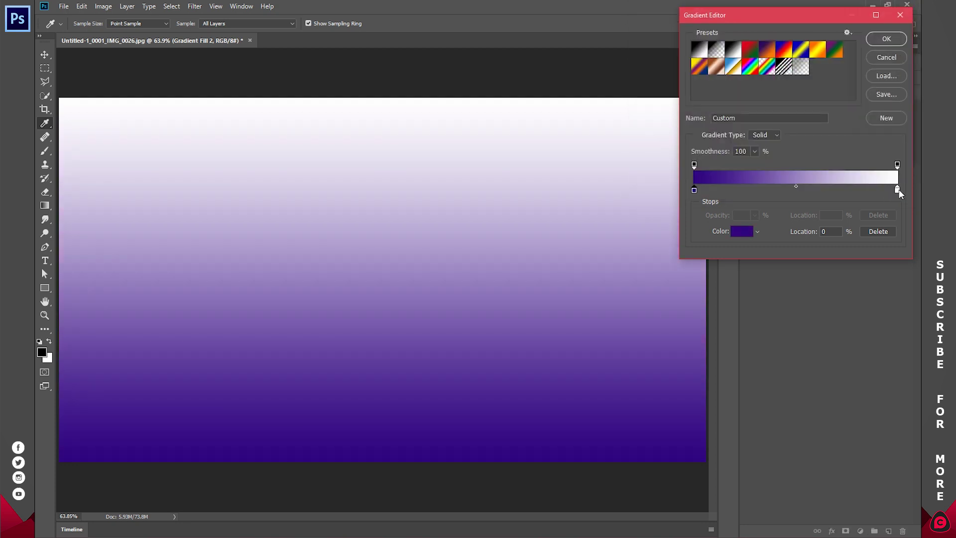
# Set the right stop to a dark blue and create the purple-to-blue Gradient Fill 3
pyautogui.doubleClick(898, 189)
pyautogui.moveTo(785, 79)
pyautogui.mouseDown()
pyautogui.moveTo(787, 94)
pyautogui.moveTo(791, 85)
pyautogui.mouseUp()
pyautogui.click(774, 86)
pyautogui.click(775, 102)
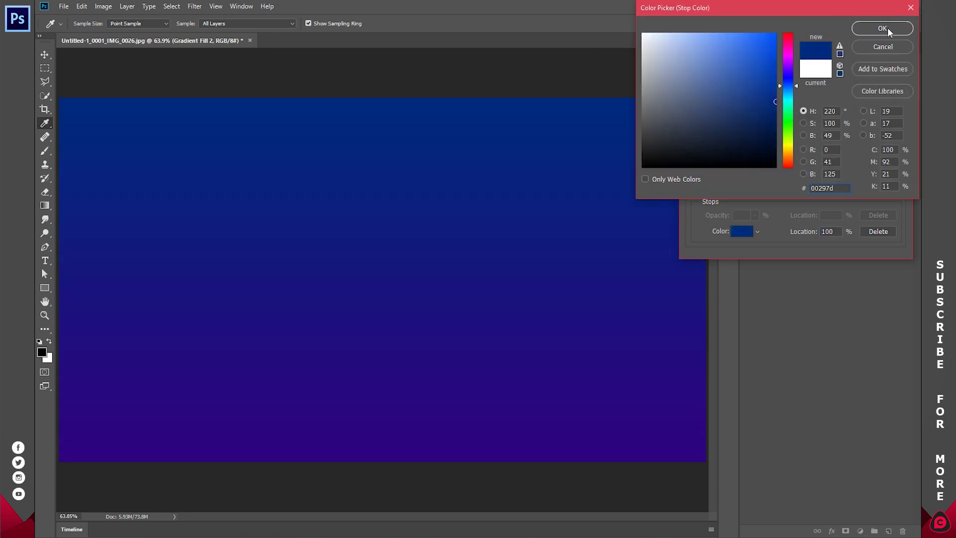
pyautogui.click(888, 28)
pyautogui.click(891, 37)
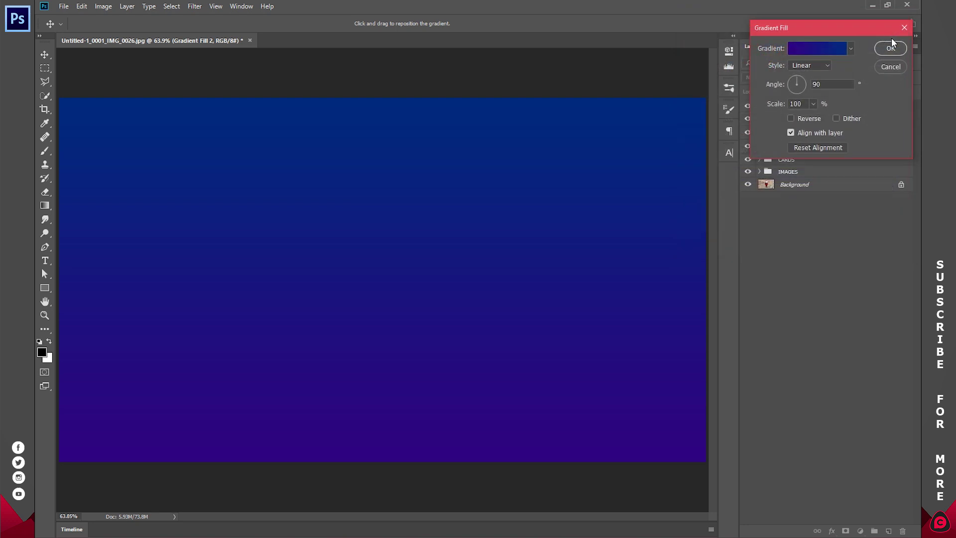
pyautogui.click(888, 47)
# Preview Gradient Fill 3 in Dissolve and other blend modes through Difference and Color Dodge
pyautogui.click(775, 79)
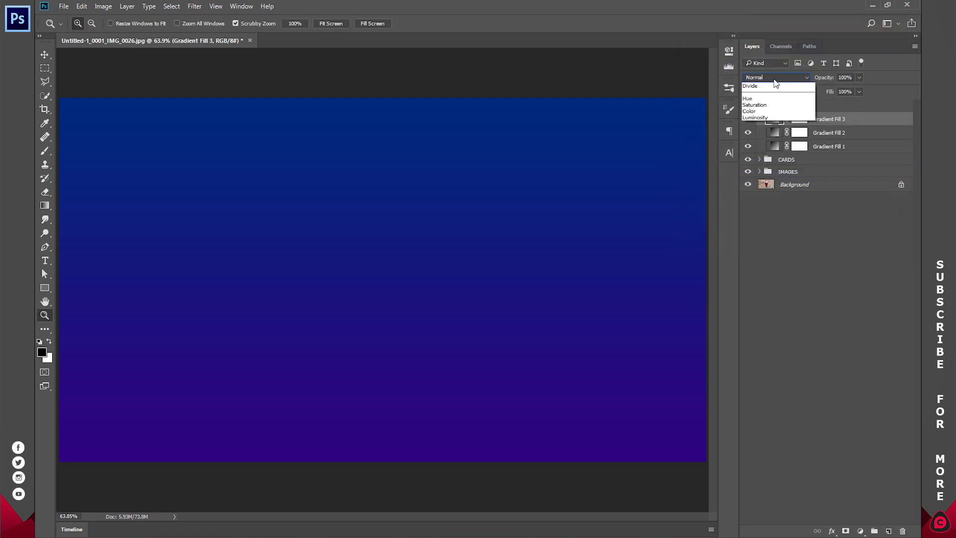
pyautogui.click(776, 91)
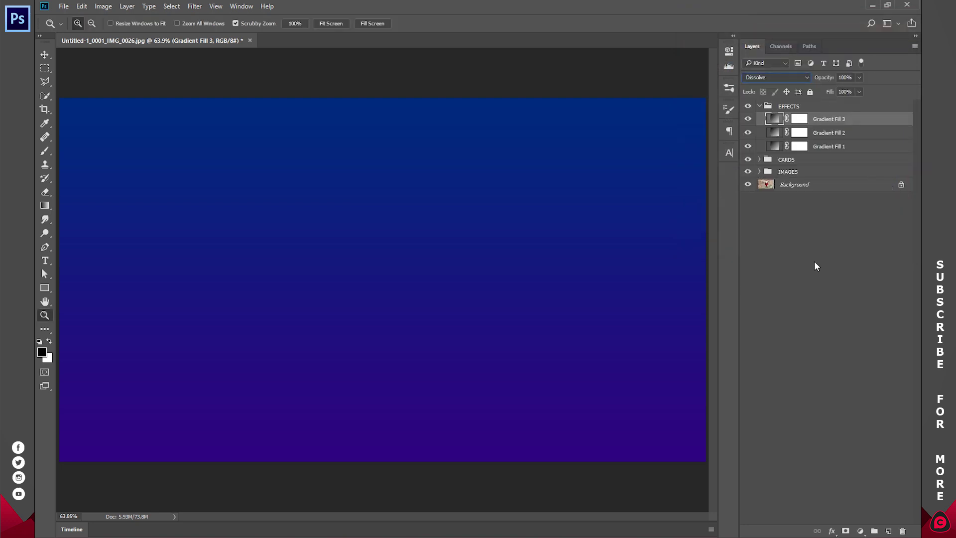
pyautogui.press('Down')
pyautogui.press('Down')
pyautogui.press('Down')
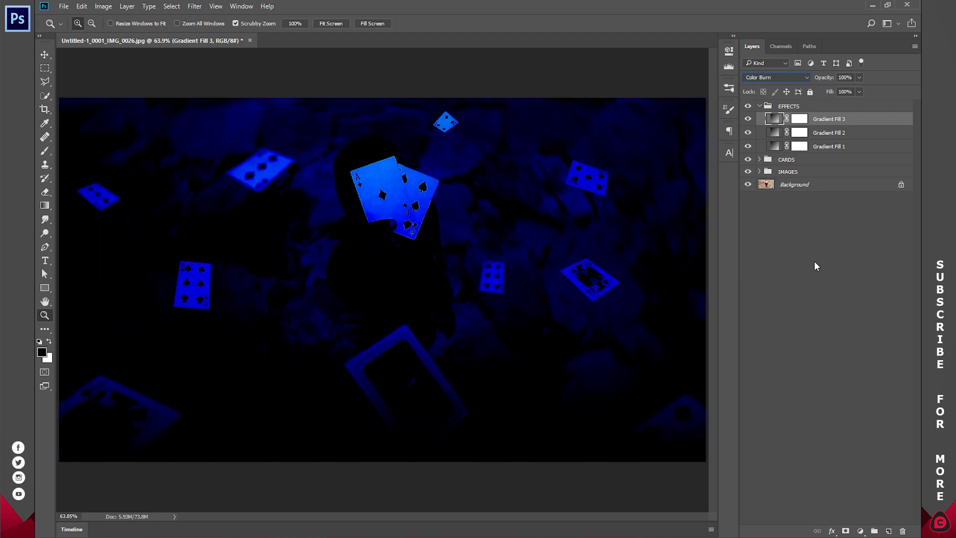
pyautogui.press('Down')
pyautogui.press('Down')
pyautogui.press('Down')
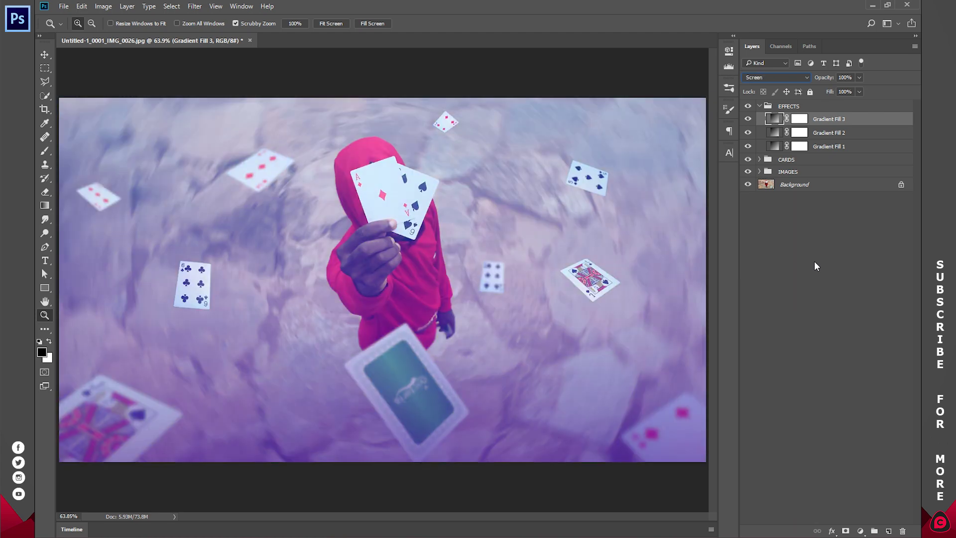
pyautogui.press('Down')
pyautogui.press('Down')
pyautogui.press('Down')
pyautogui.press('Down')
pyautogui.press('Down')
pyautogui.press('Down')
pyautogui.press('Down')
pyautogui.press('Down')
pyautogui.press('Down')
pyautogui.press('Down')
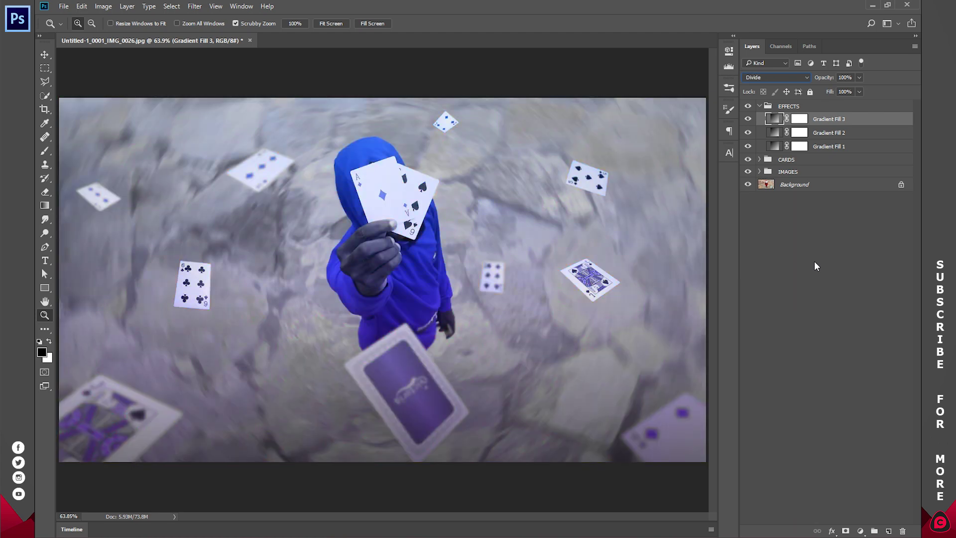
pyautogui.press('Up')
pyautogui.press('Up')
pyautogui.press('Up')
pyautogui.press('Up')
pyautogui.press('Up')
pyautogui.press('Up')
pyautogui.press('Up')
pyautogui.press('Up')
pyautogui.press('Up')
pyautogui.press('Up')
pyautogui.press('Up')
pyautogui.press('Up')
pyautogui.press('Up')
pyautogui.press('Down')
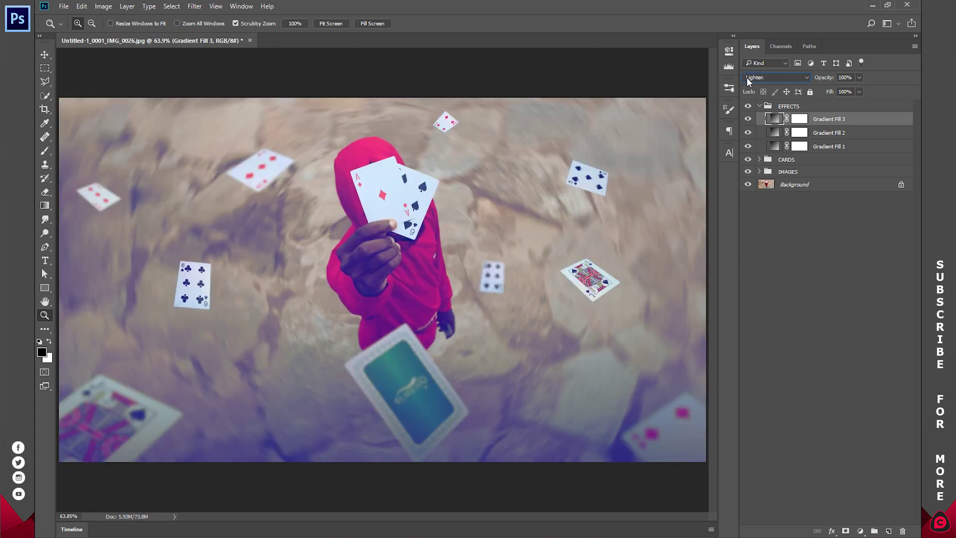
# Try Screen and Lighten blending, then settle on Soft Light for Gradient Fill 3
pyautogui.click(747, 77)
pyautogui.click(757, 149)
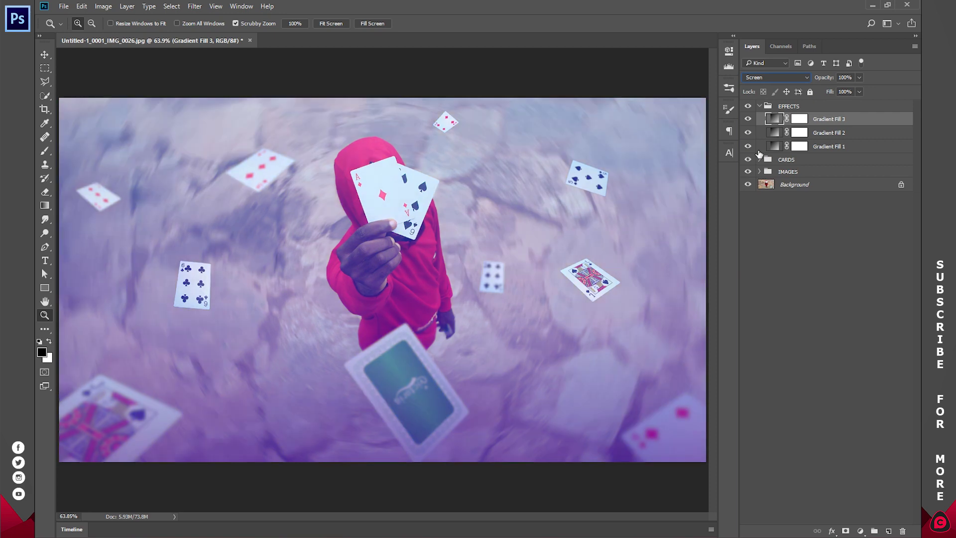
pyautogui.click(771, 77)
pyautogui.click(767, 133)
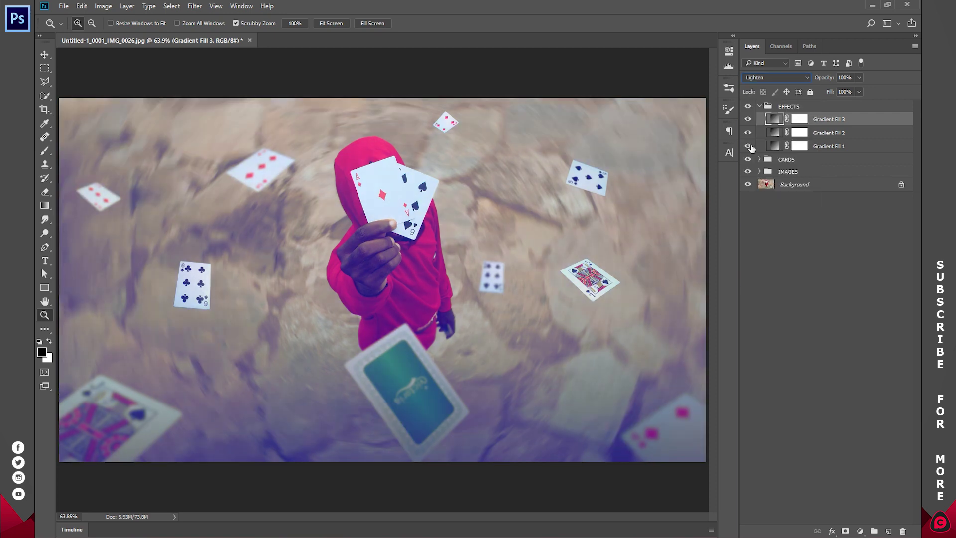
pyautogui.click(787, 78)
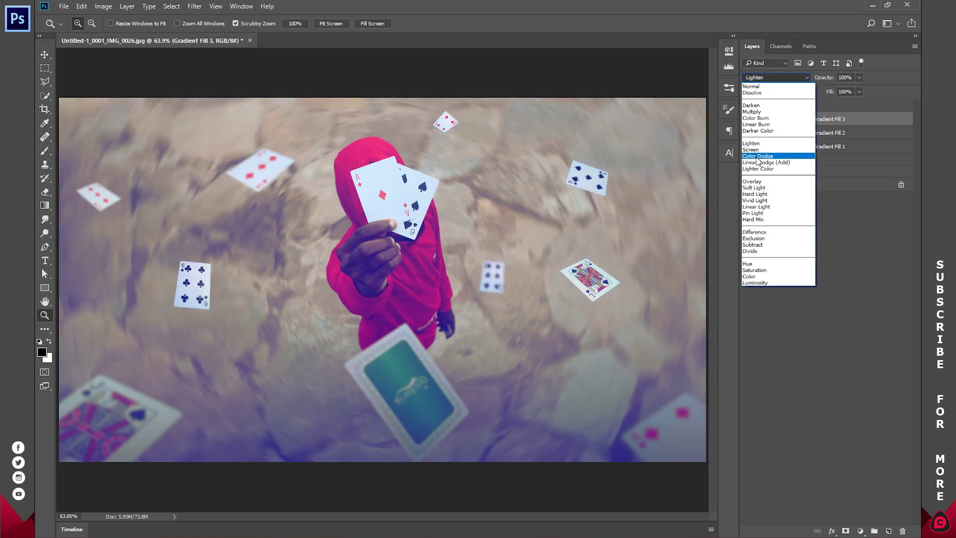
pyautogui.click(756, 188)
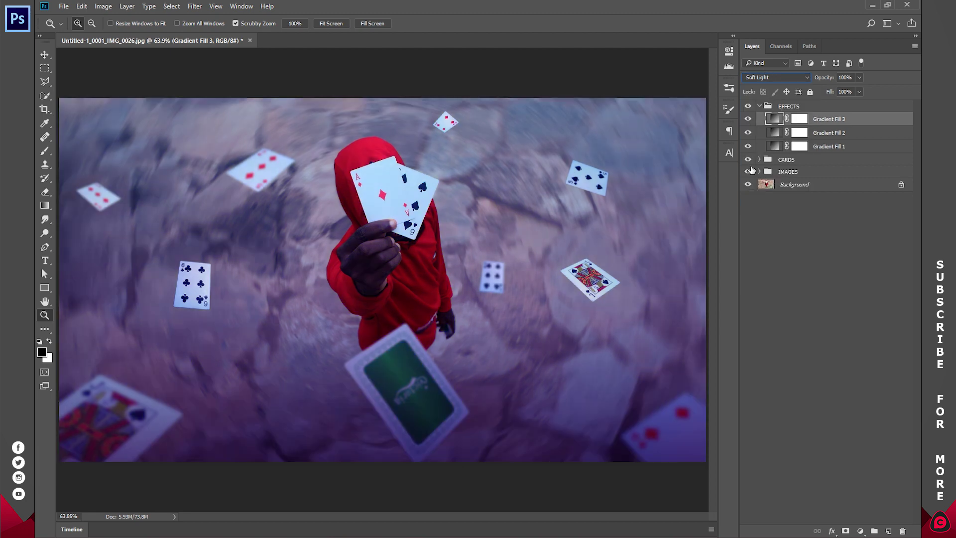
pyautogui.click(818, 258)
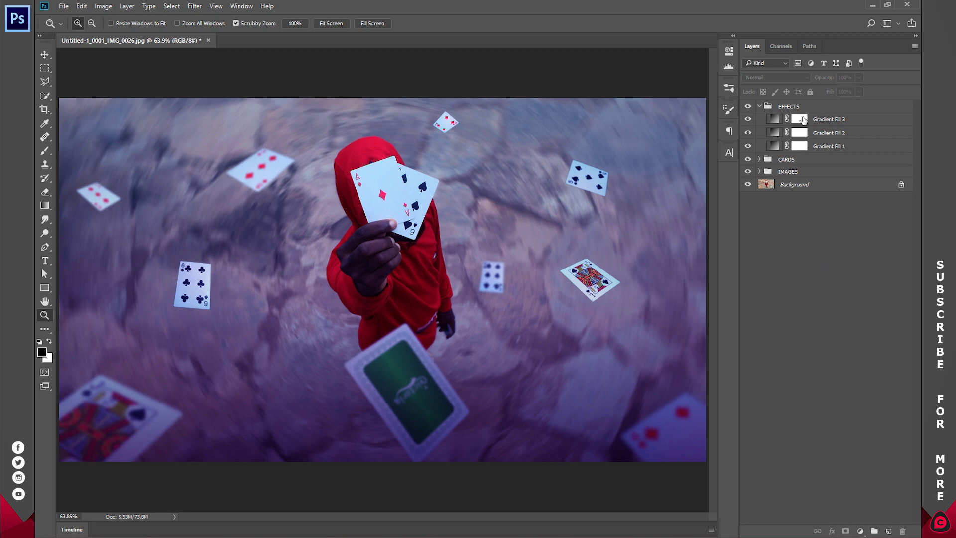
# Change Gradient Fill 3's left stop to a brighter purple
pyautogui.click(777, 119)
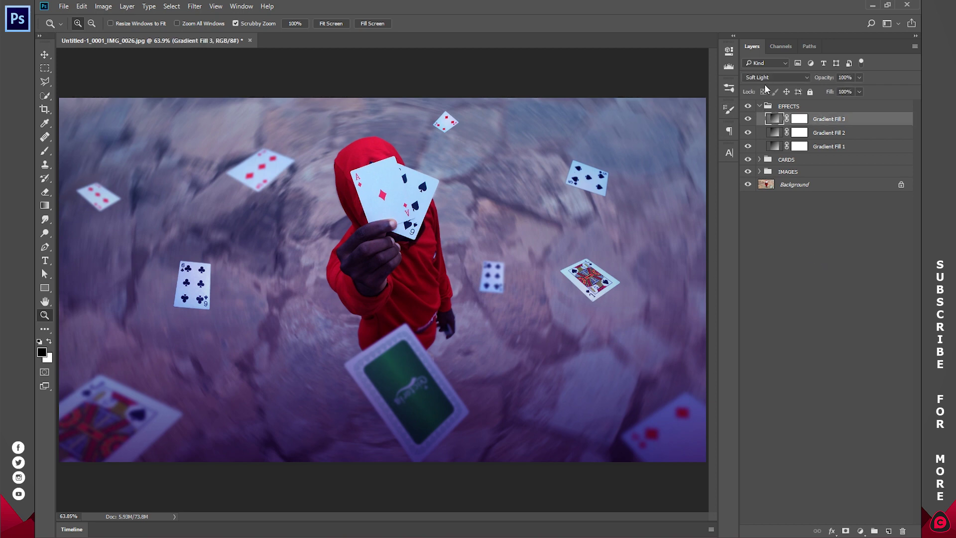
pyautogui.doubleClick(778, 120)
pyautogui.click(791, 51)
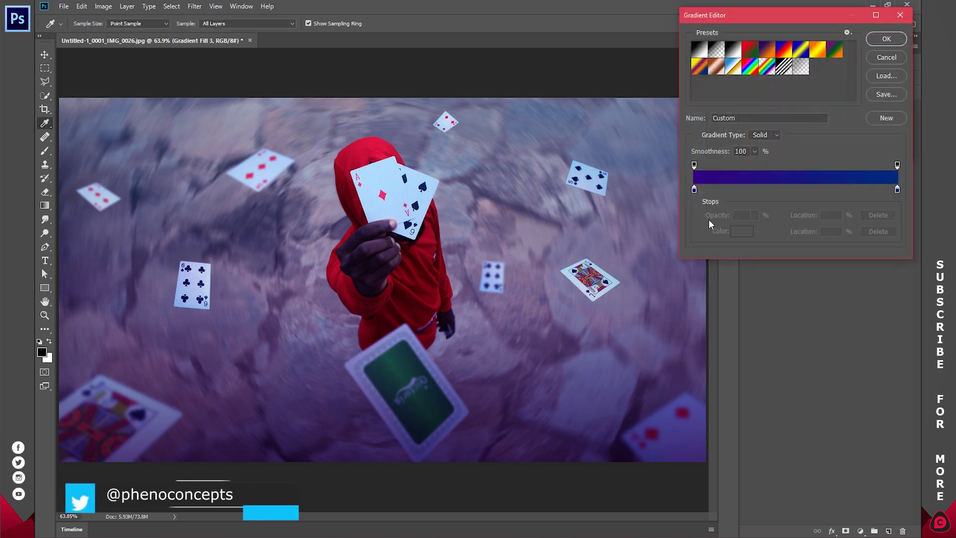
pyautogui.doubleClick(694, 189)
pyautogui.moveTo(774, 100); pyautogui.dragTo(748, 48)
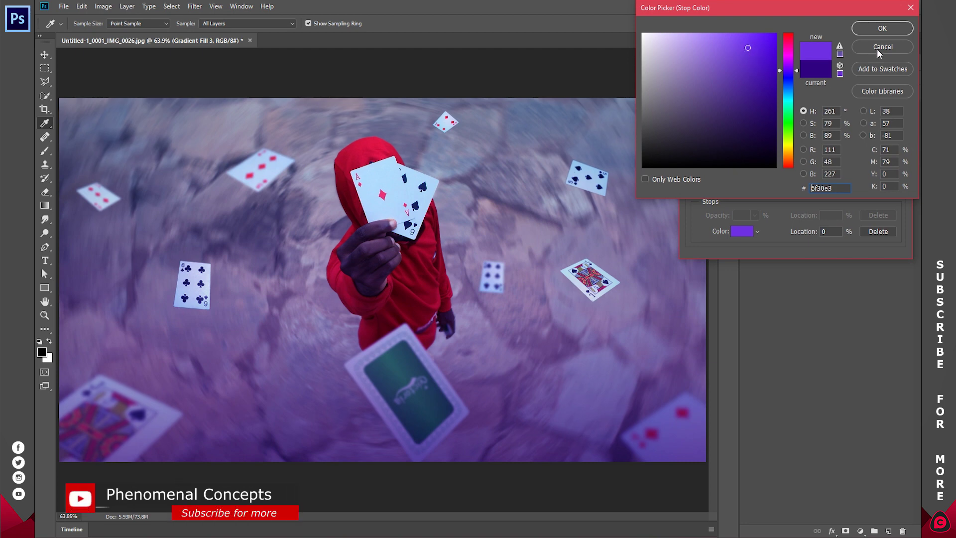
pyautogui.click(882, 29)
pyautogui.click(884, 36)
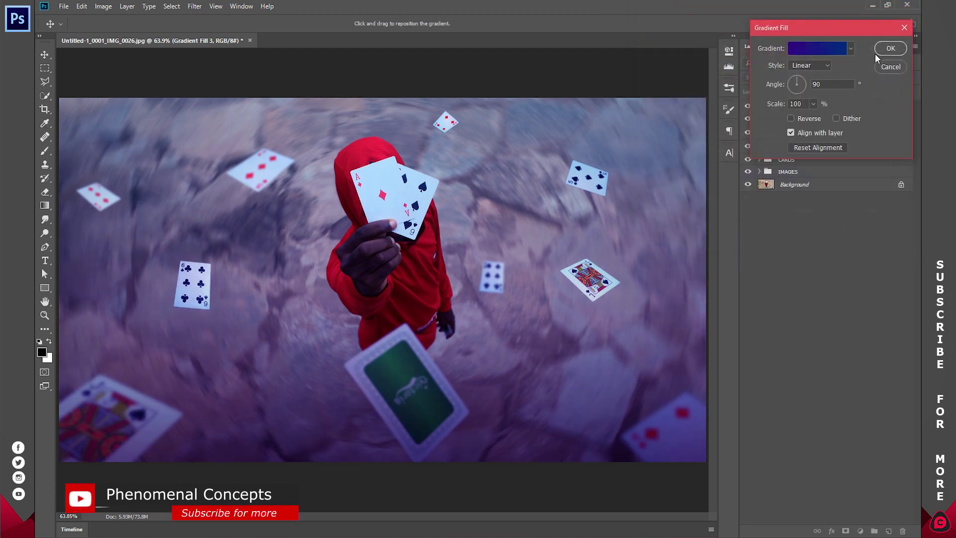
pyautogui.click(890, 48)
# Lower Gradient Fill 3's opacity to 70%
pyautogui.press('z')
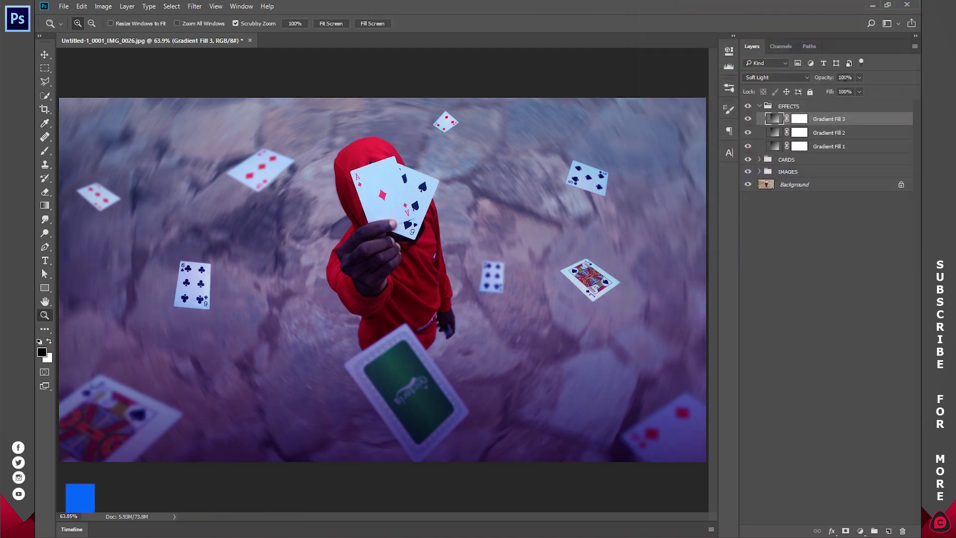
pyautogui.press('5')
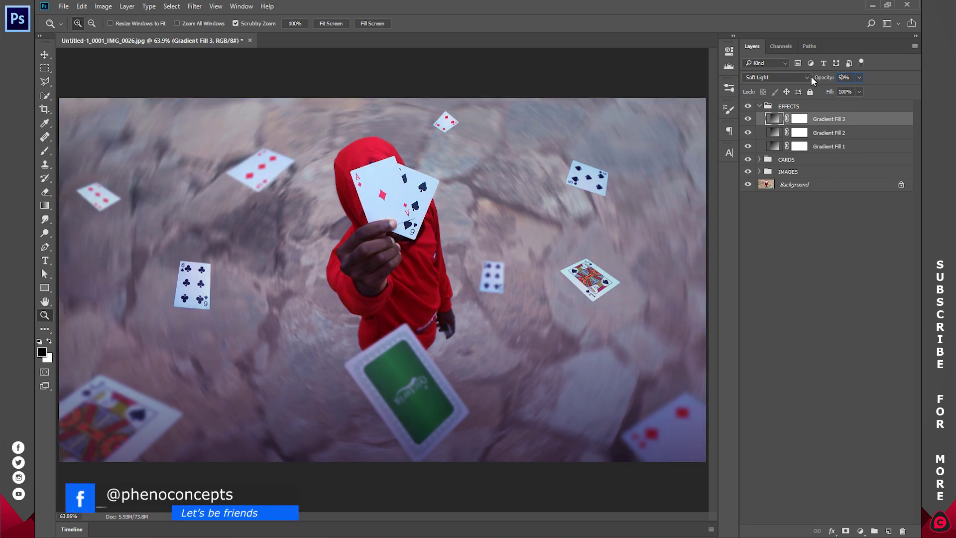
pyautogui.press('7')
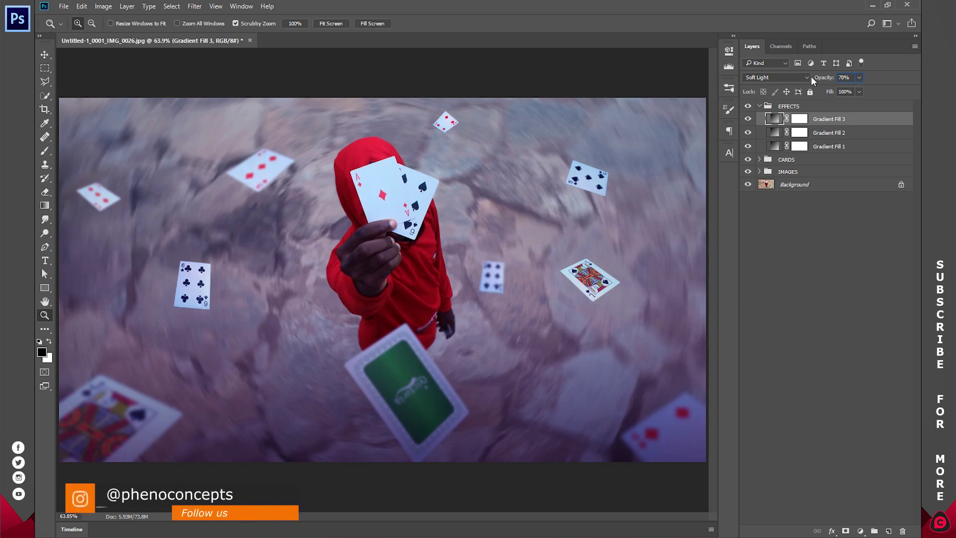
# Add a Curves 1 adjustment layer with Ctrl+M above Gradient Fill 3
pyautogui.hotkey('ctrl', 'm')
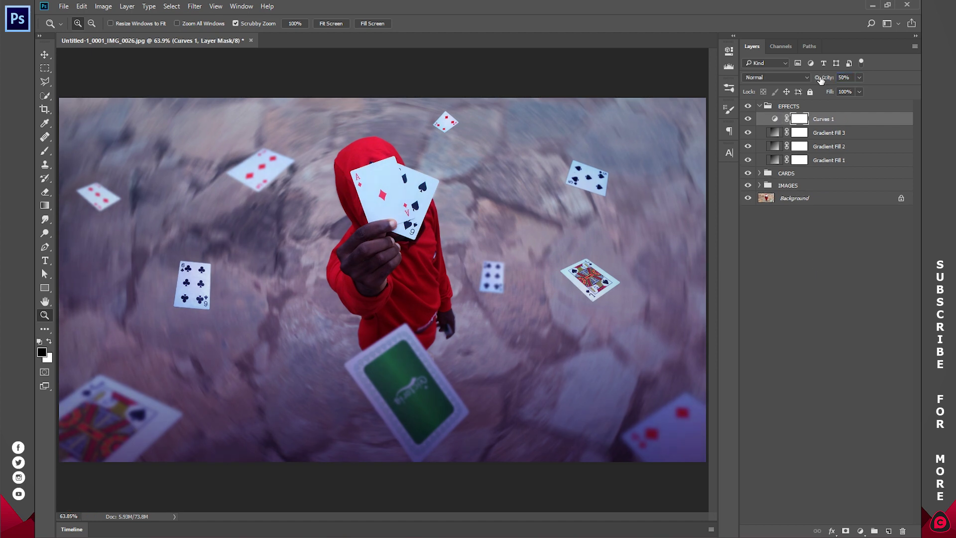
pyautogui.click(857, 270)
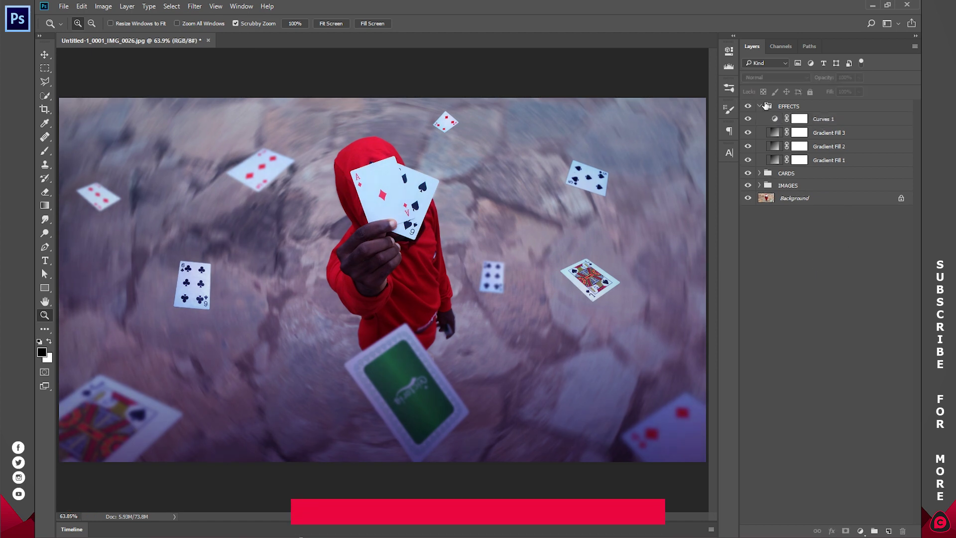